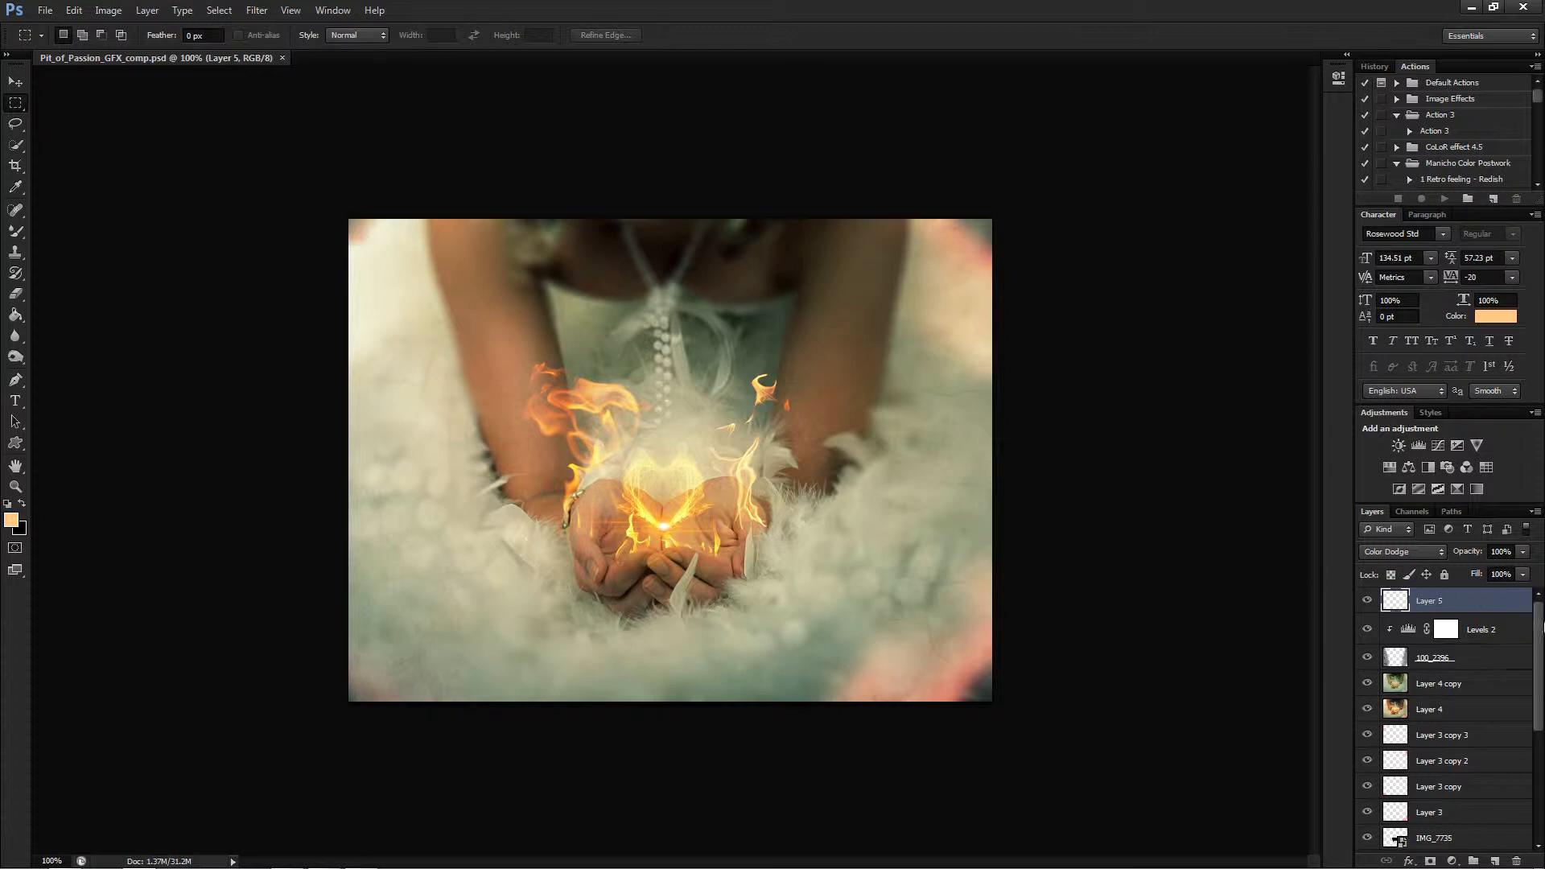
# Hide every layer from Layer 5 at the head of the stack down through Layer 3
pyautogui.moveTo(1538, 633)
pyautogui.mouseDown()
pyautogui.moveTo(1538, 736)
pyautogui.moveTo(1537, 627)
pyautogui.mouseUp()
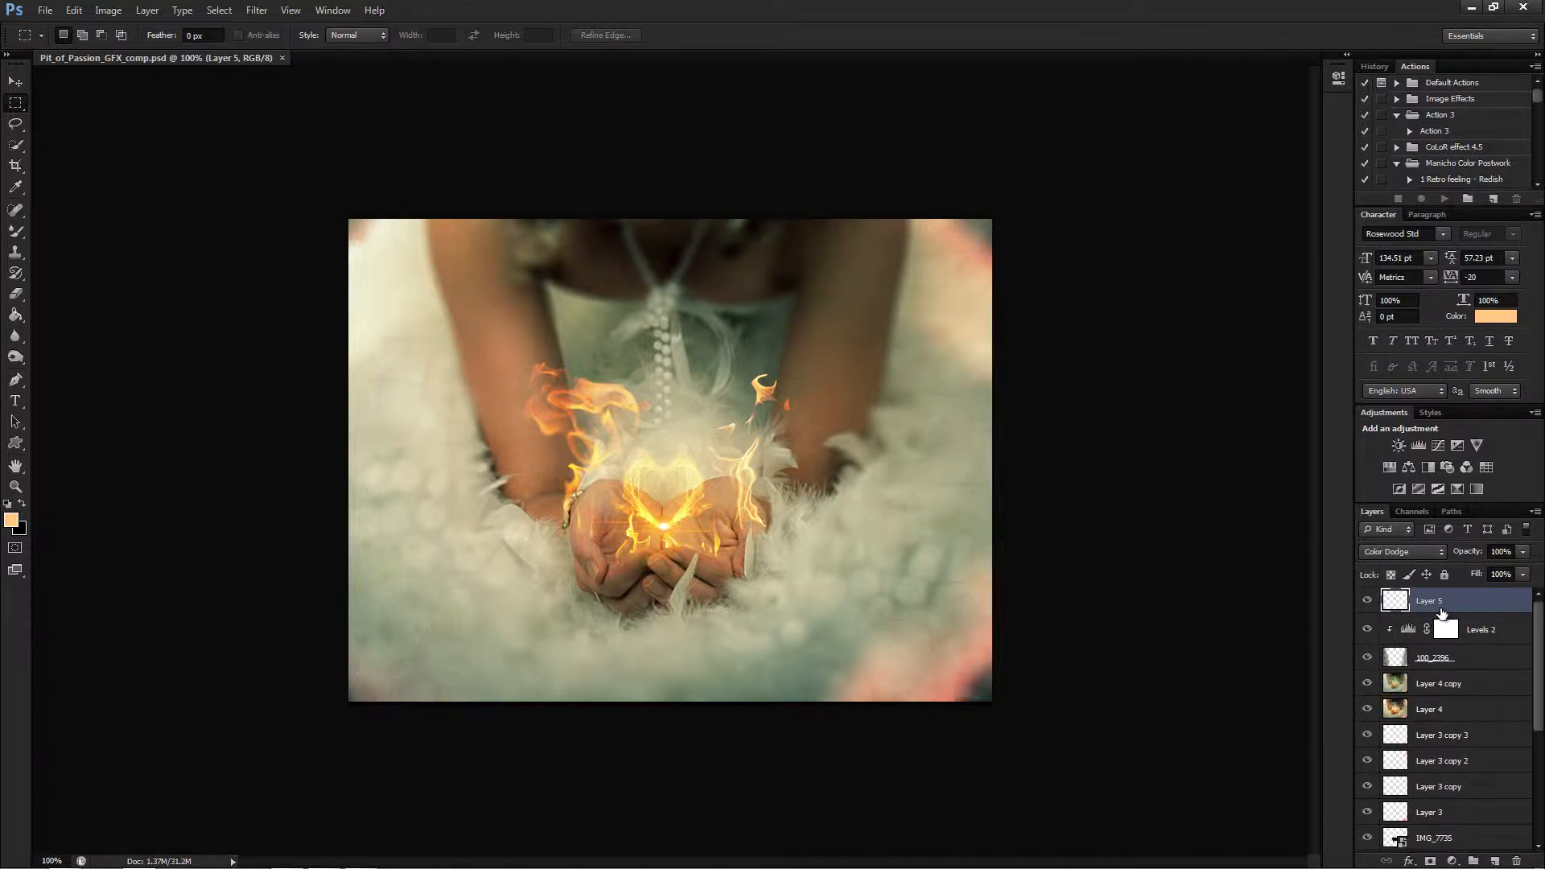
pyautogui.click(1366, 600)
pyautogui.moveTo(1369, 631); pyautogui.dragTo(1367, 804)
pyautogui.scroll(-1, 1367, 804)
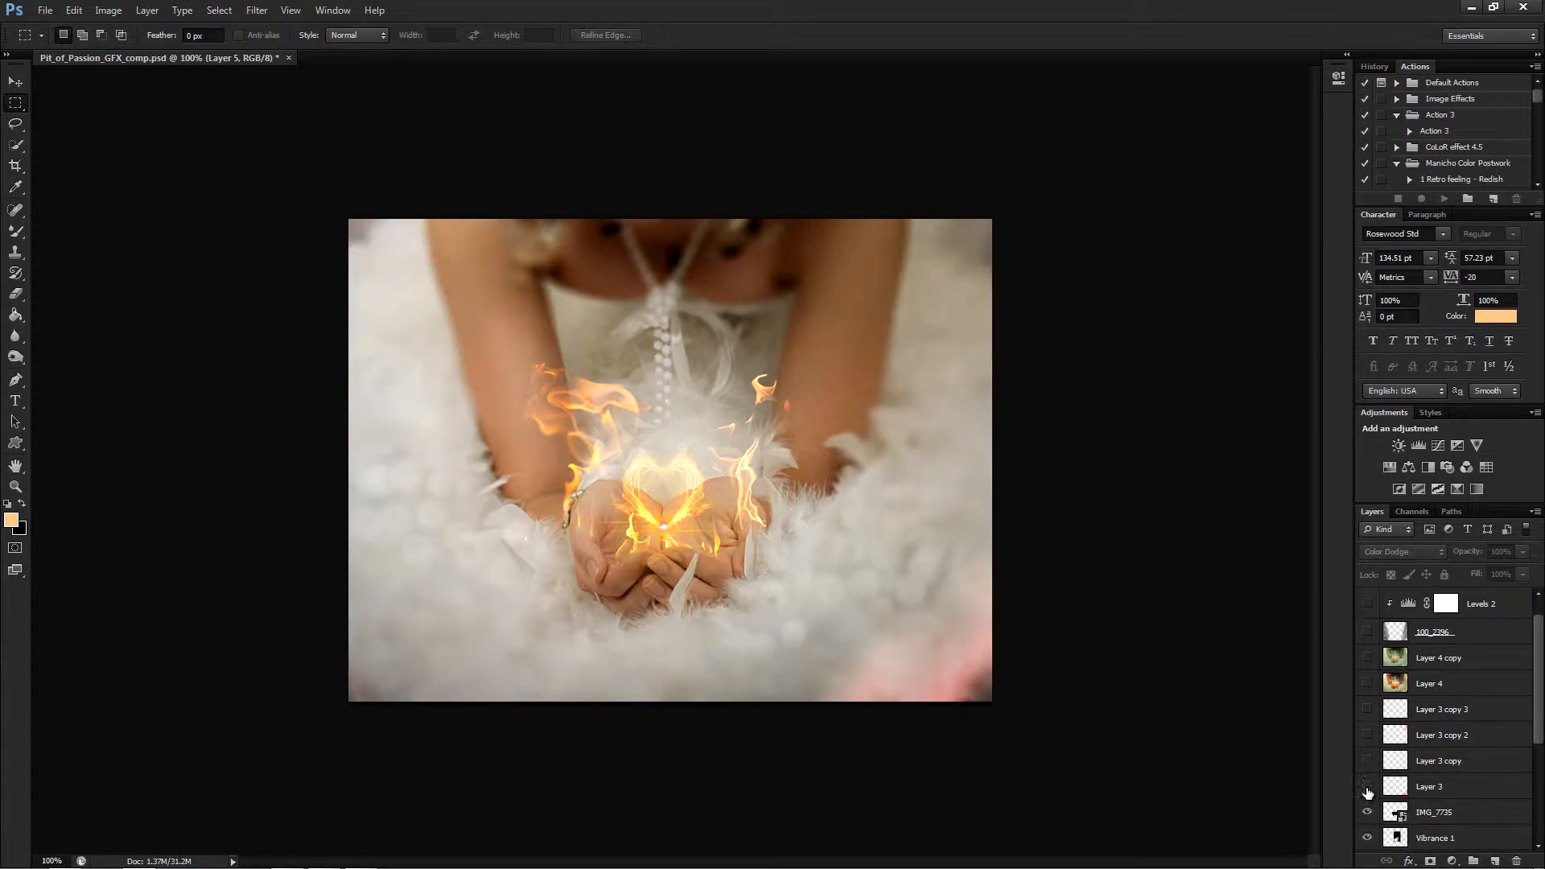
pyautogui.click(1368, 791)
# Hide the IMG_7735, Vibrance 1, IMG_7723 and 12 copy 4 layers
pyautogui.scroll(-2, 1368, 792)
pyautogui.click(1370, 763)
pyautogui.click(1369, 792)
pyautogui.click(1367, 814)
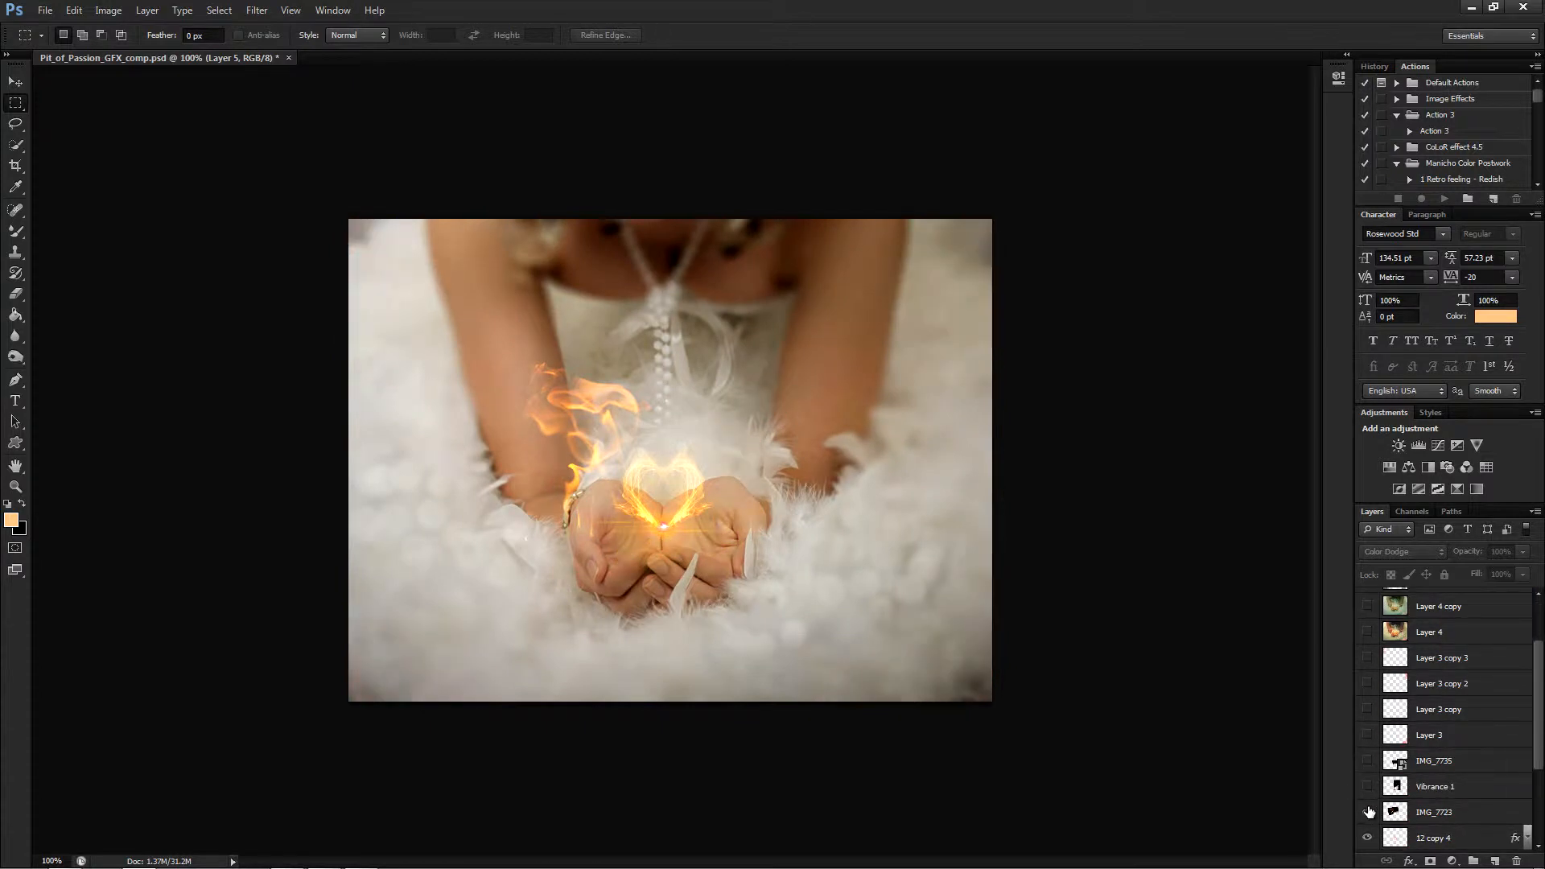
pyautogui.scroll(-2, 1368, 814)
pyautogui.click(1369, 792)
# Hide the IMG_8069 copy, 02, Levels 1 and Layer 1 layers, leaving only Layer 2 visible
pyautogui.scroll(-2, 1369, 791)
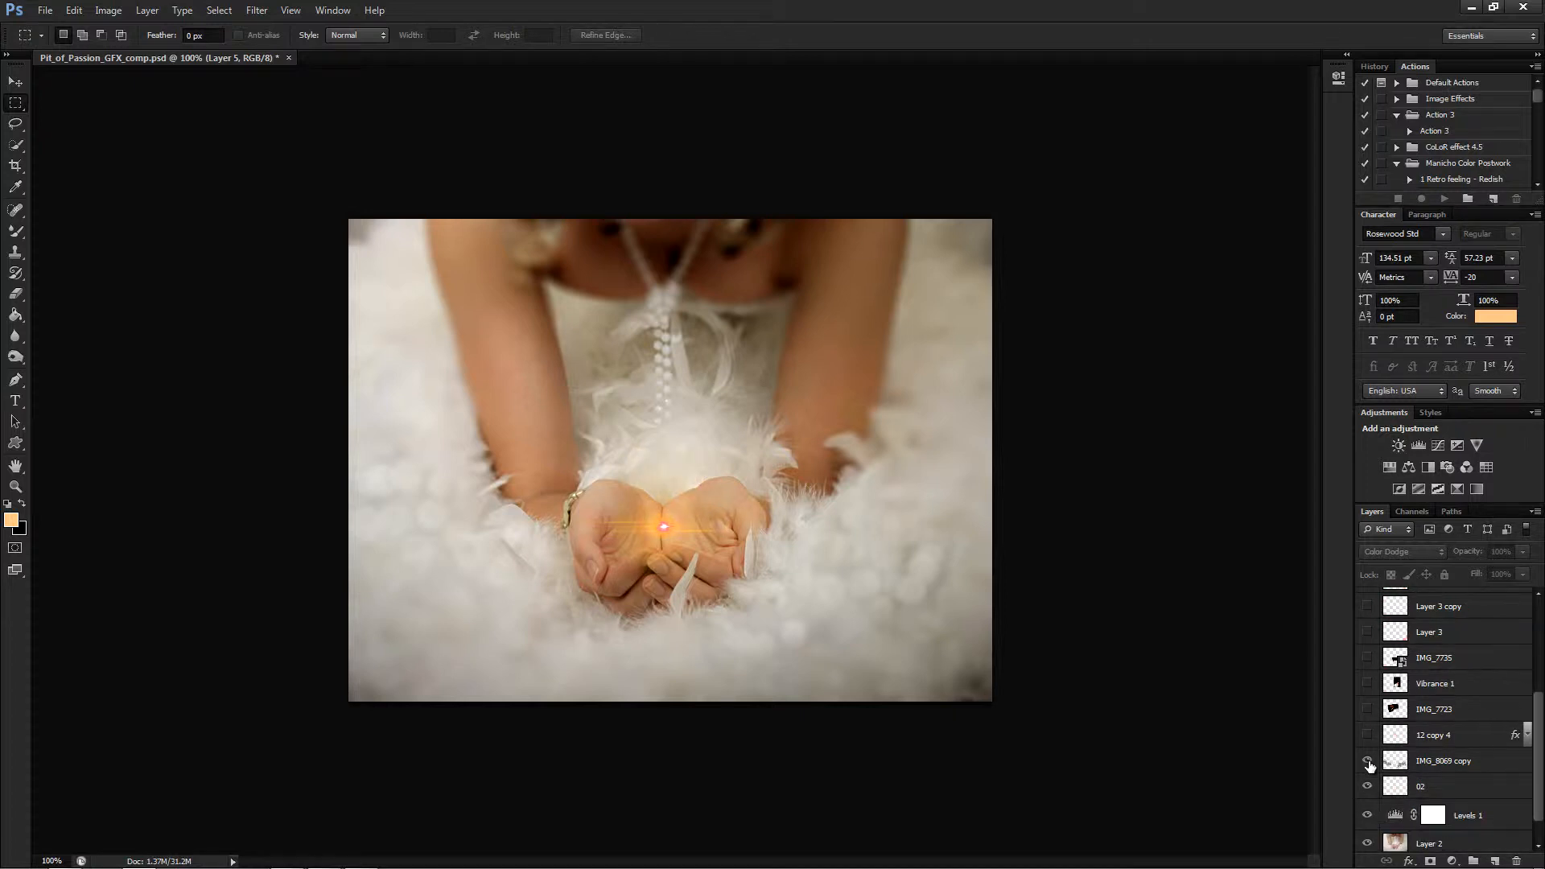
pyautogui.click(1369, 764)
pyautogui.click(1368, 790)
pyautogui.scroll(-1, 1368, 789)
pyautogui.scroll(-1, 1367, 789)
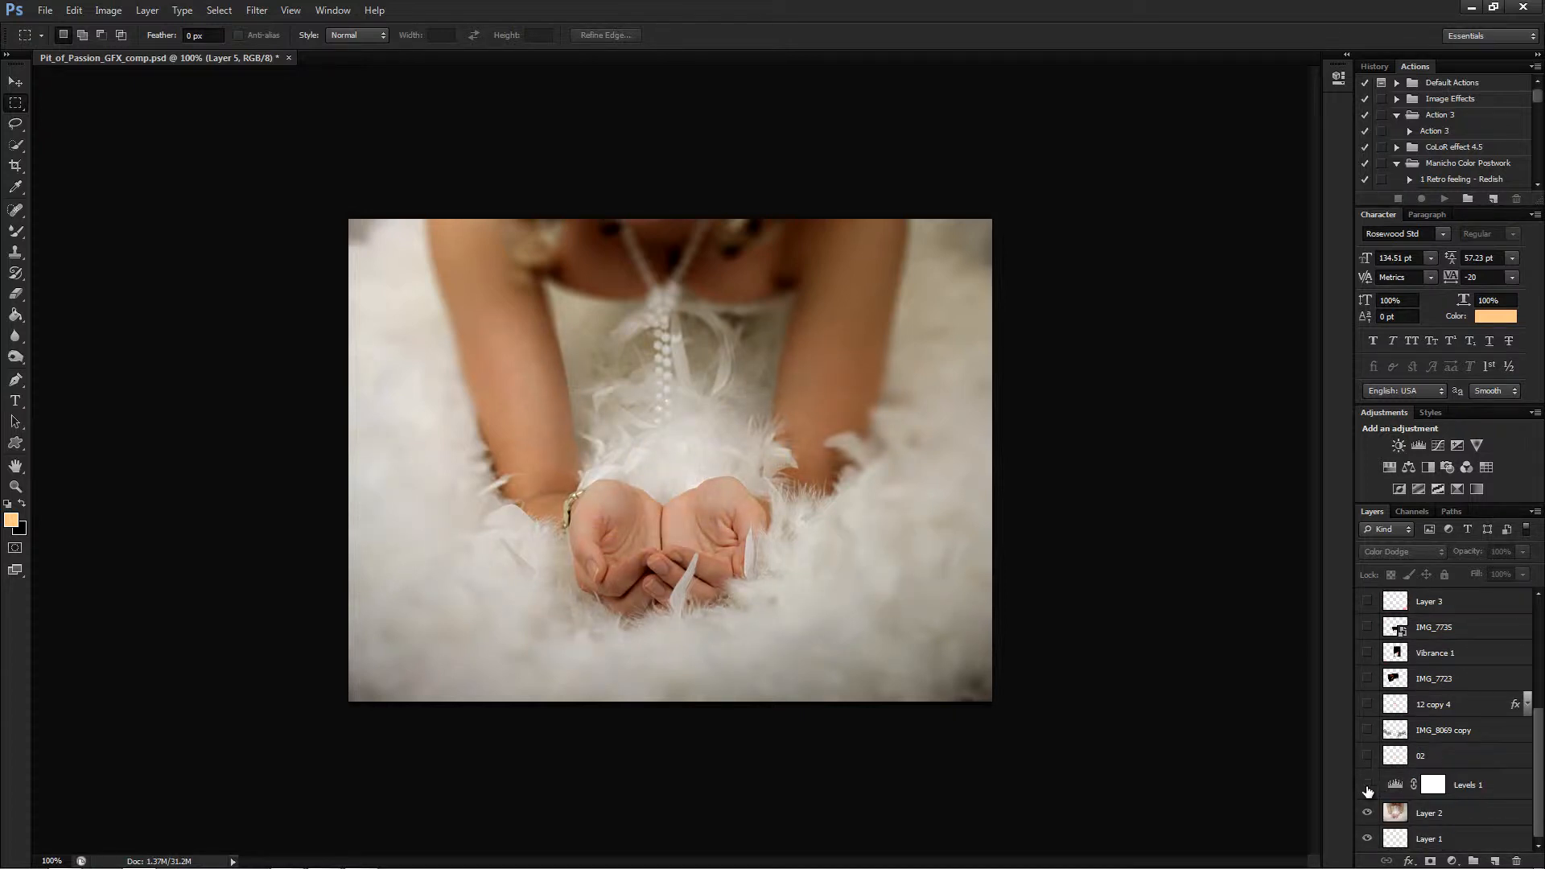
pyautogui.click(1367, 784)
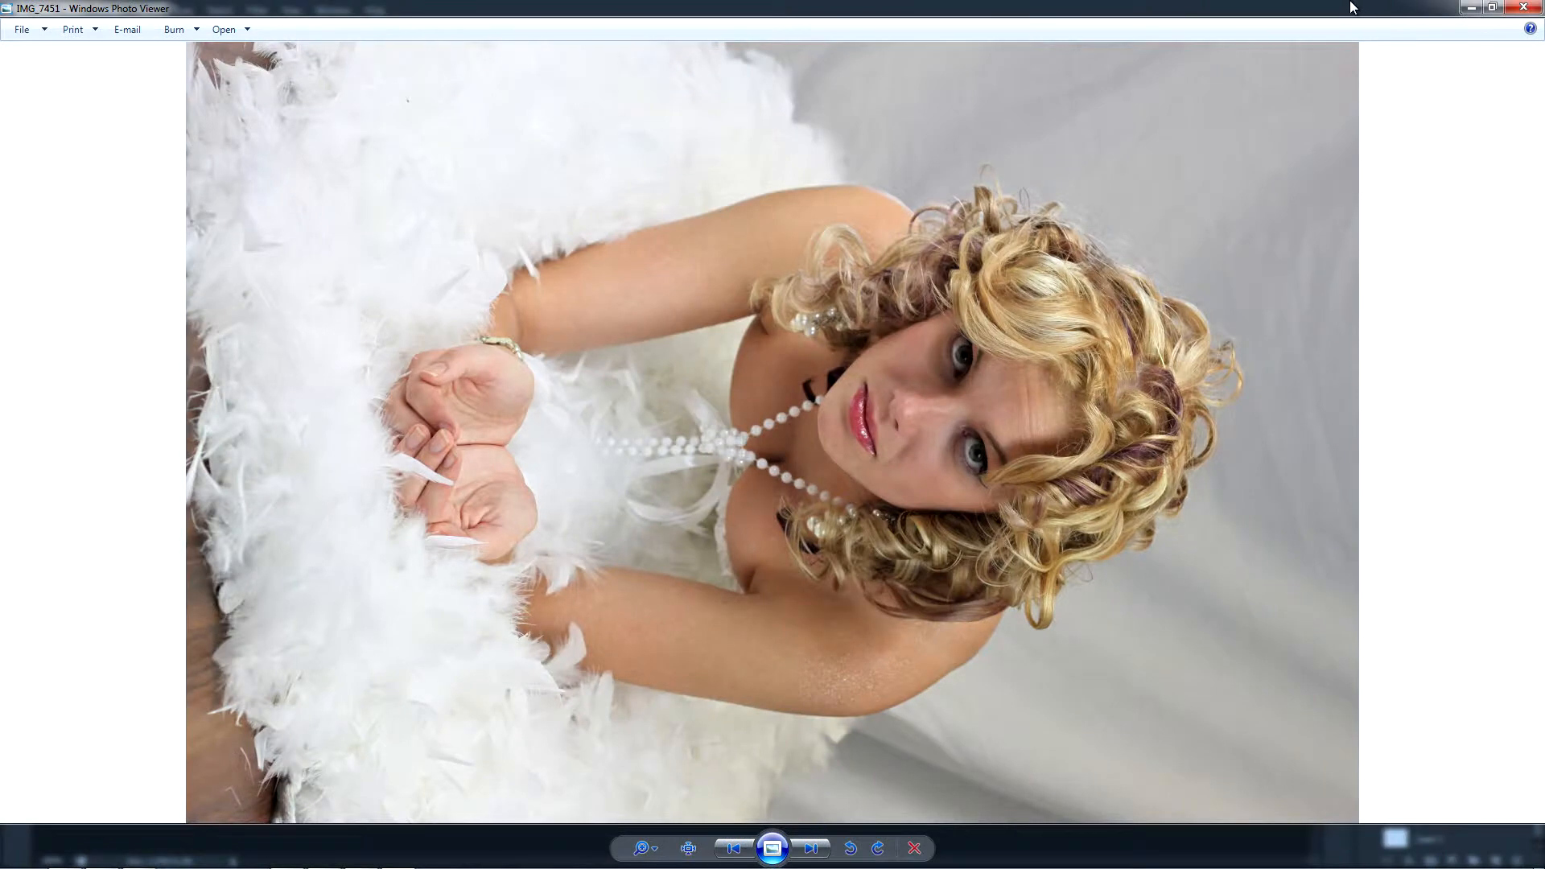
# In Windows Photo Viewer, rotate IMG_7451 upright, examine the cupped hands up close and close the photo
pyautogui.click(851, 848)
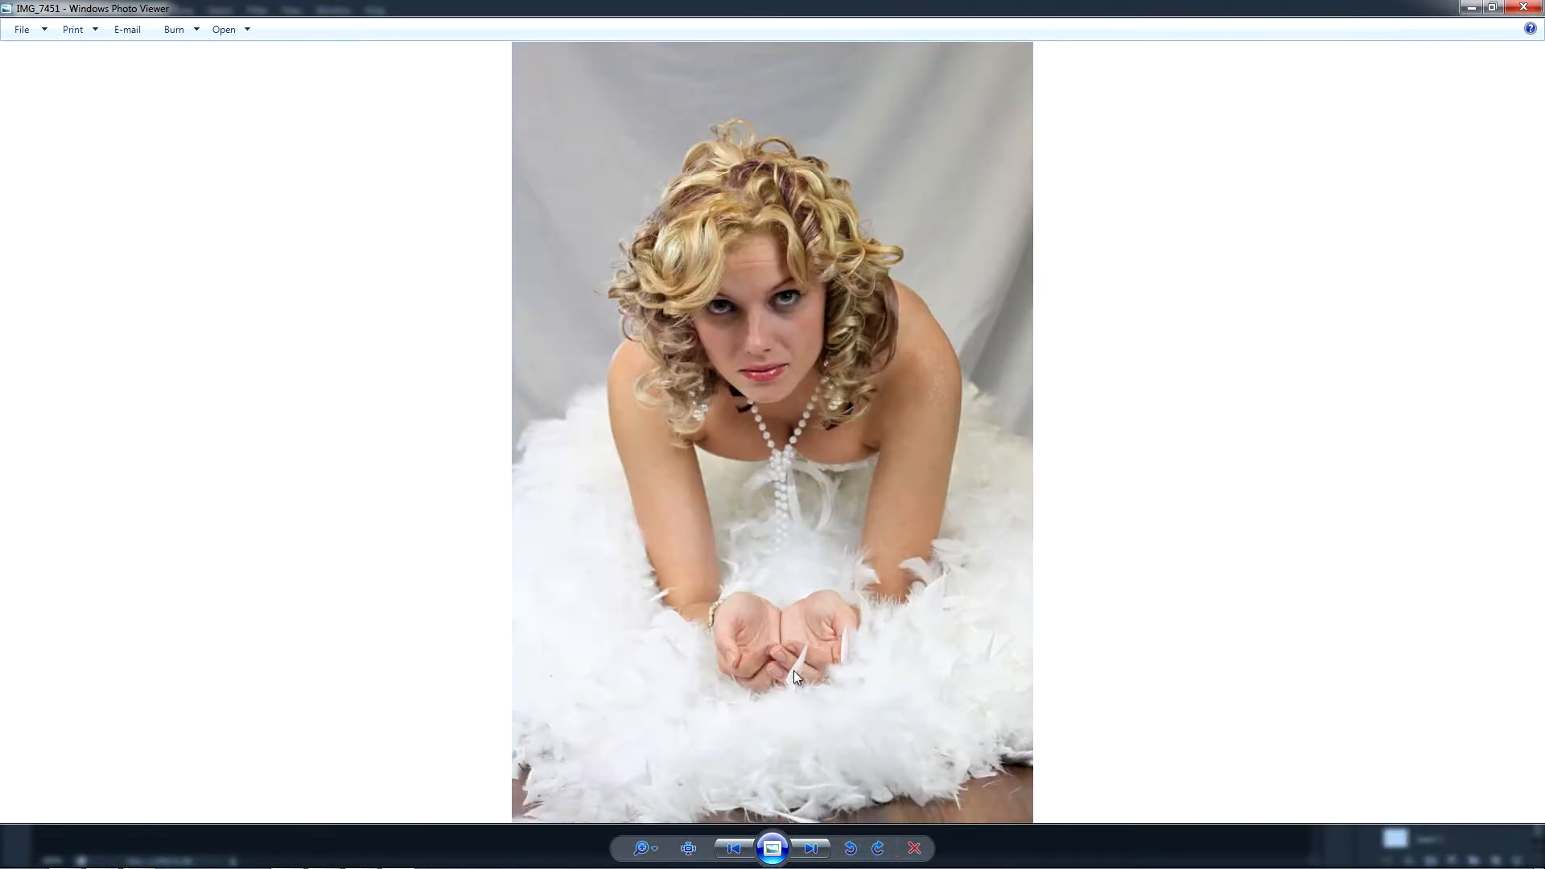
pyautogui.scroll(3, 794, 669)
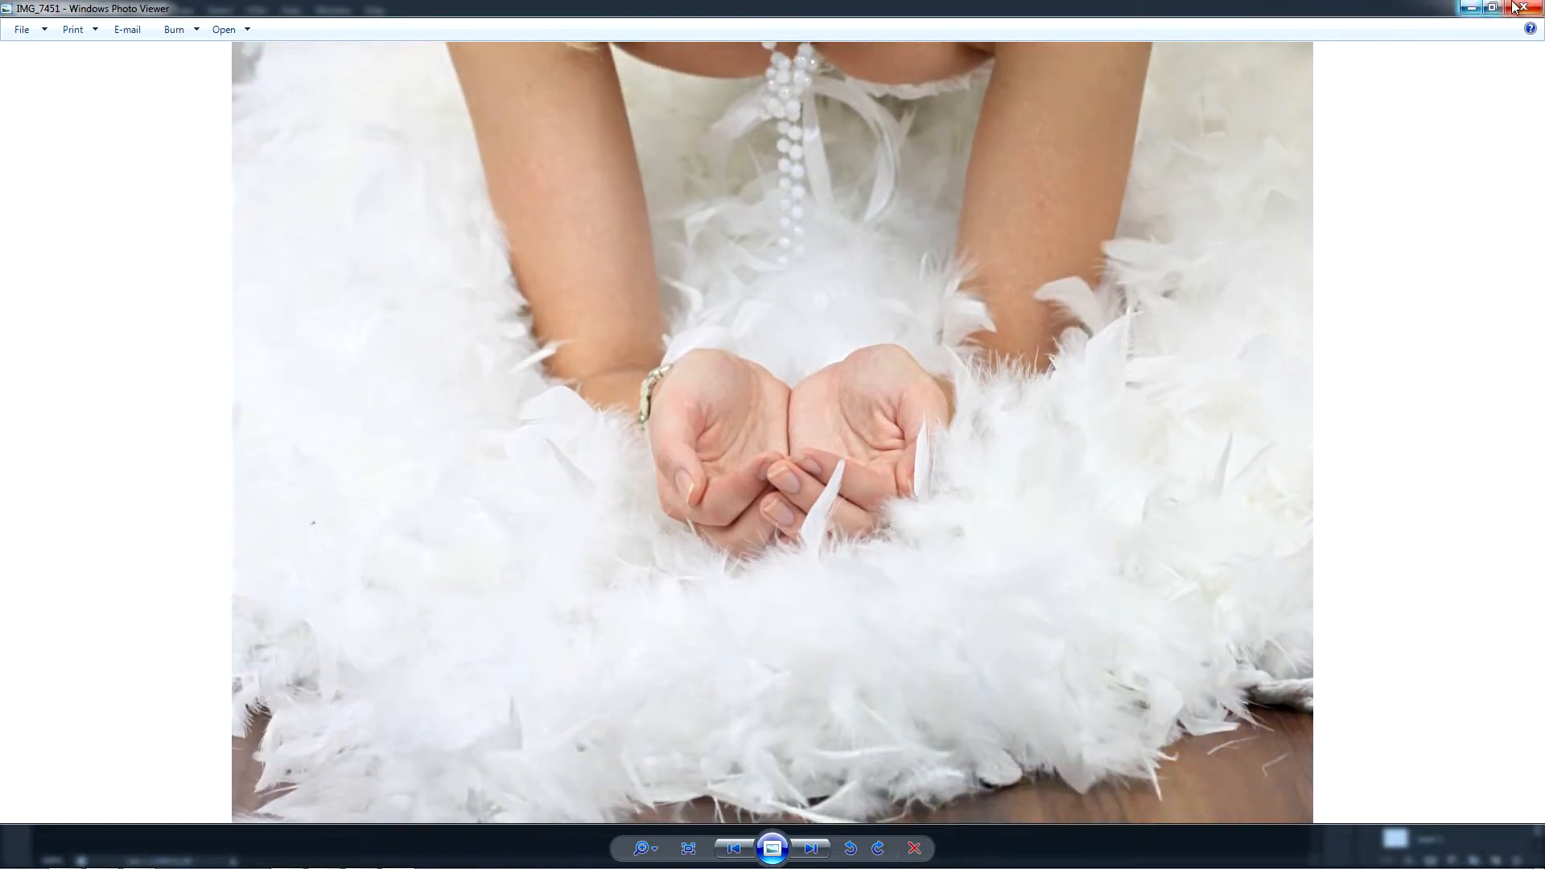
pyautogui.click(1515, 7)
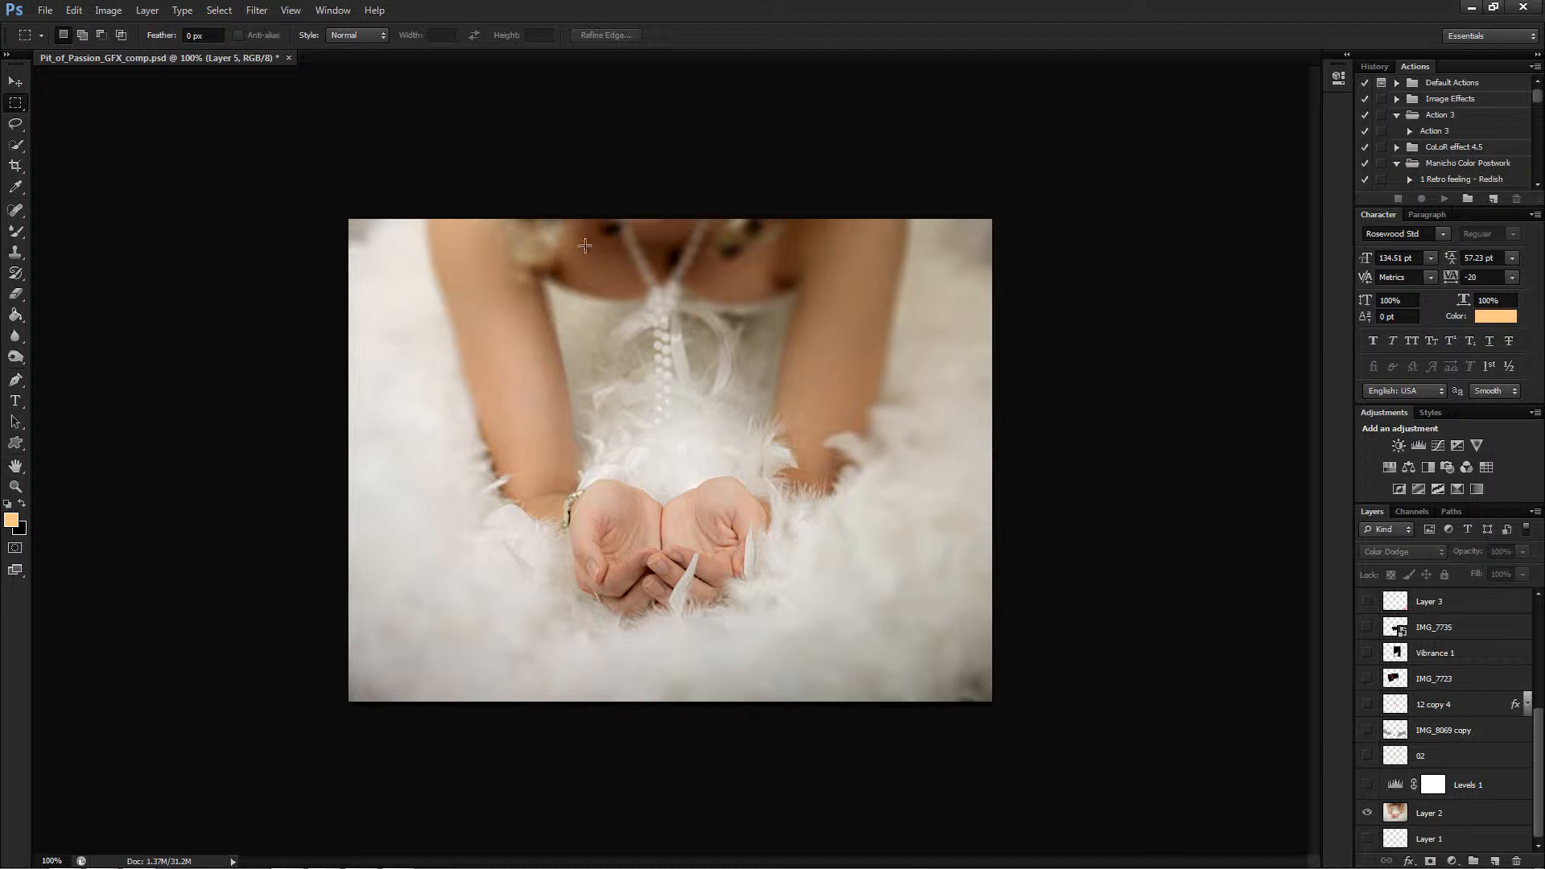
pyautogui.click(257, 9)
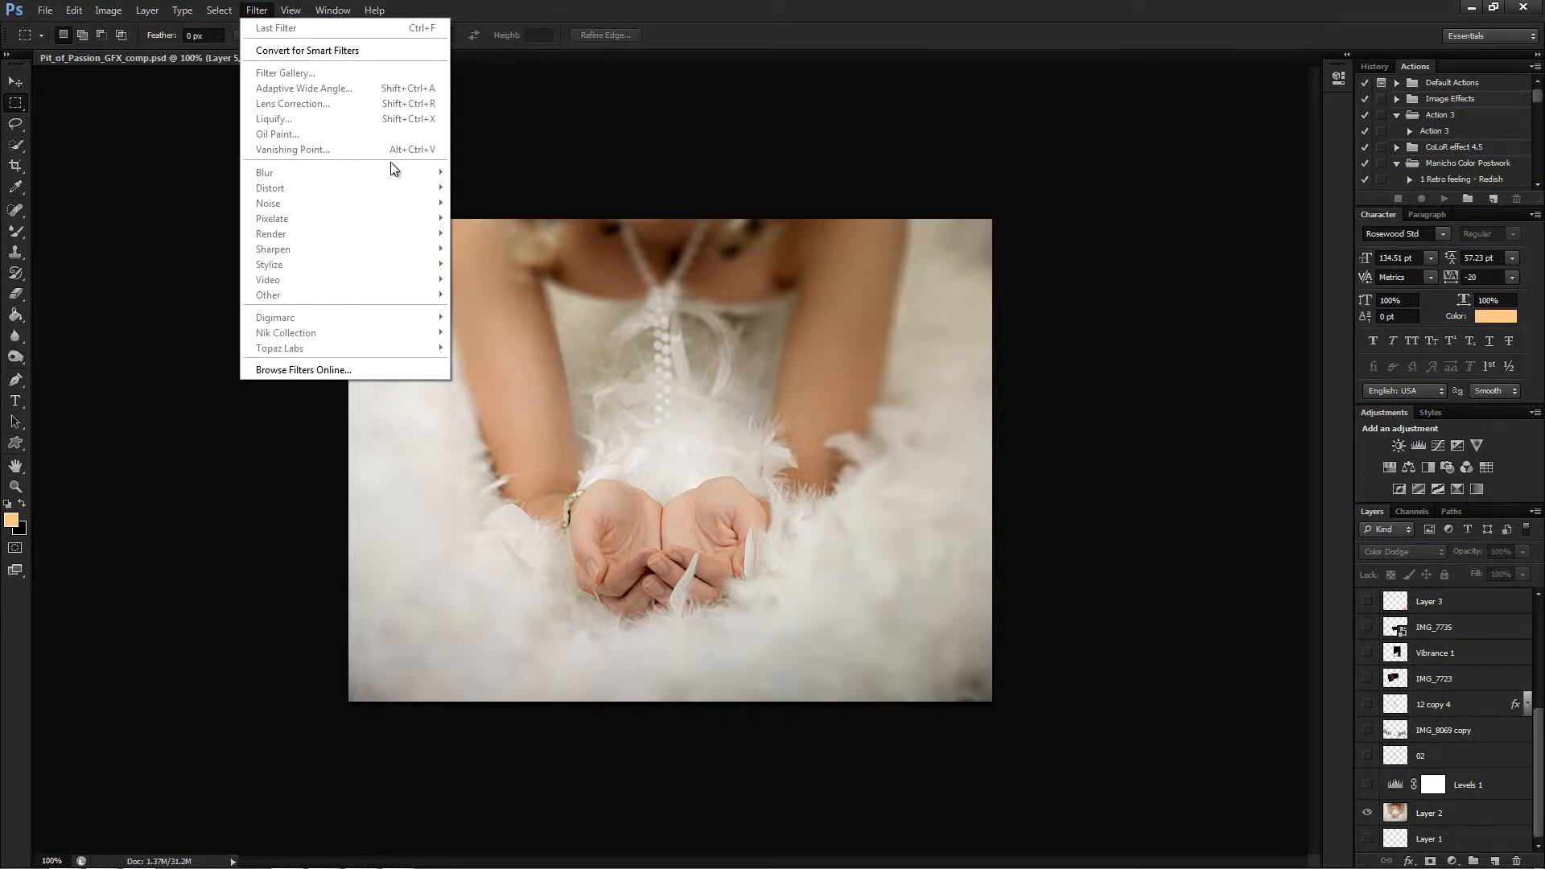
pyautogui.click(448, 403)
pyautogui.click(266, 12)
pyautogui.click(267, 13)
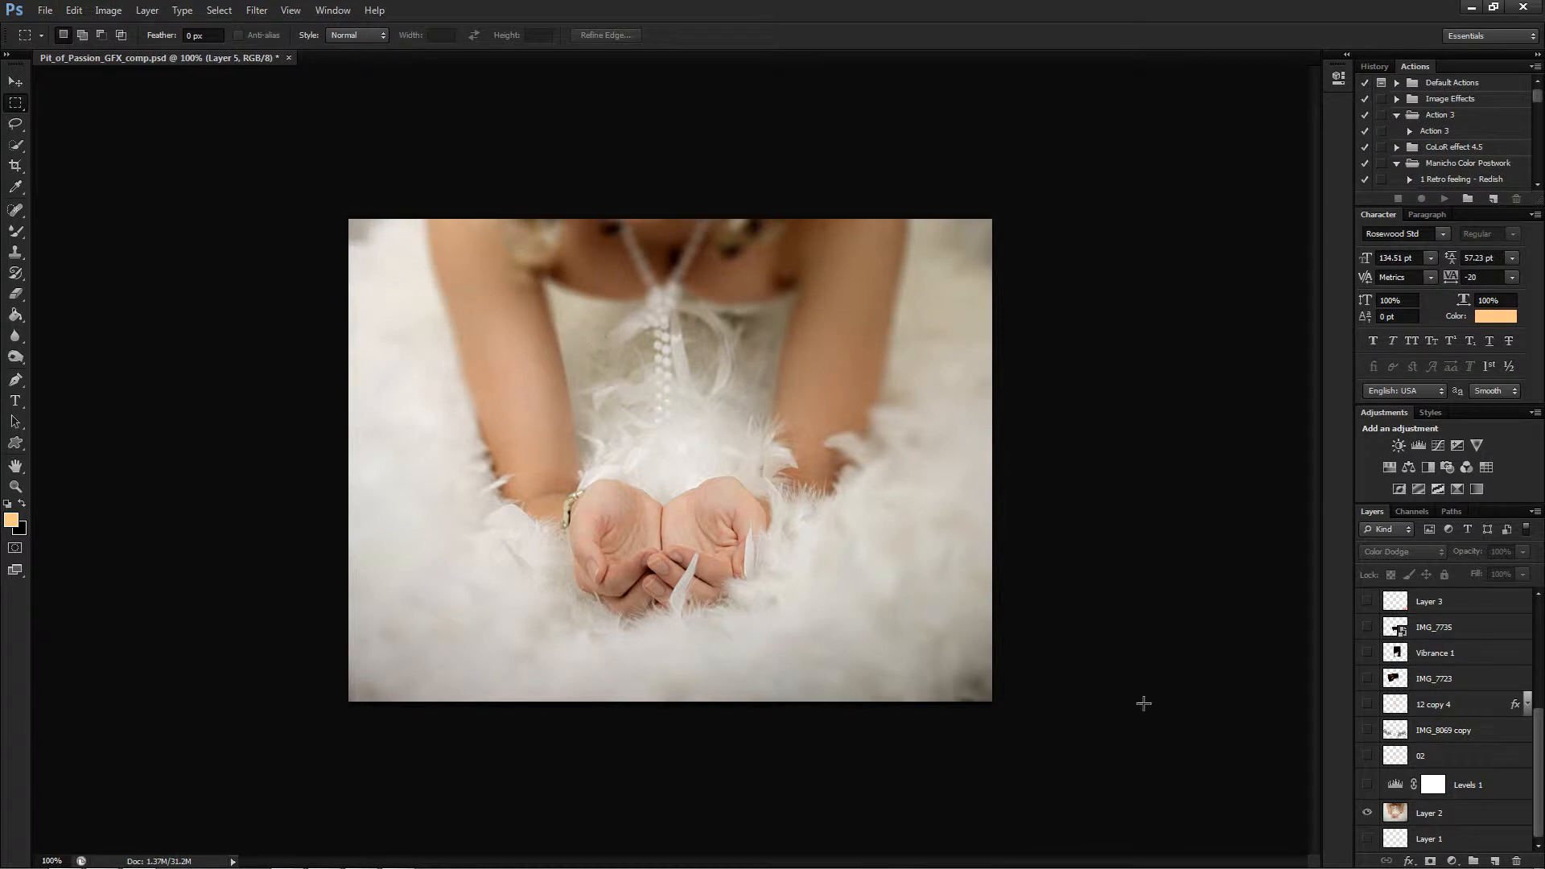
# Turn on the visibility of the Levels 1 adjustment layer above Layer 2
pyautogui.click(1504, 816)
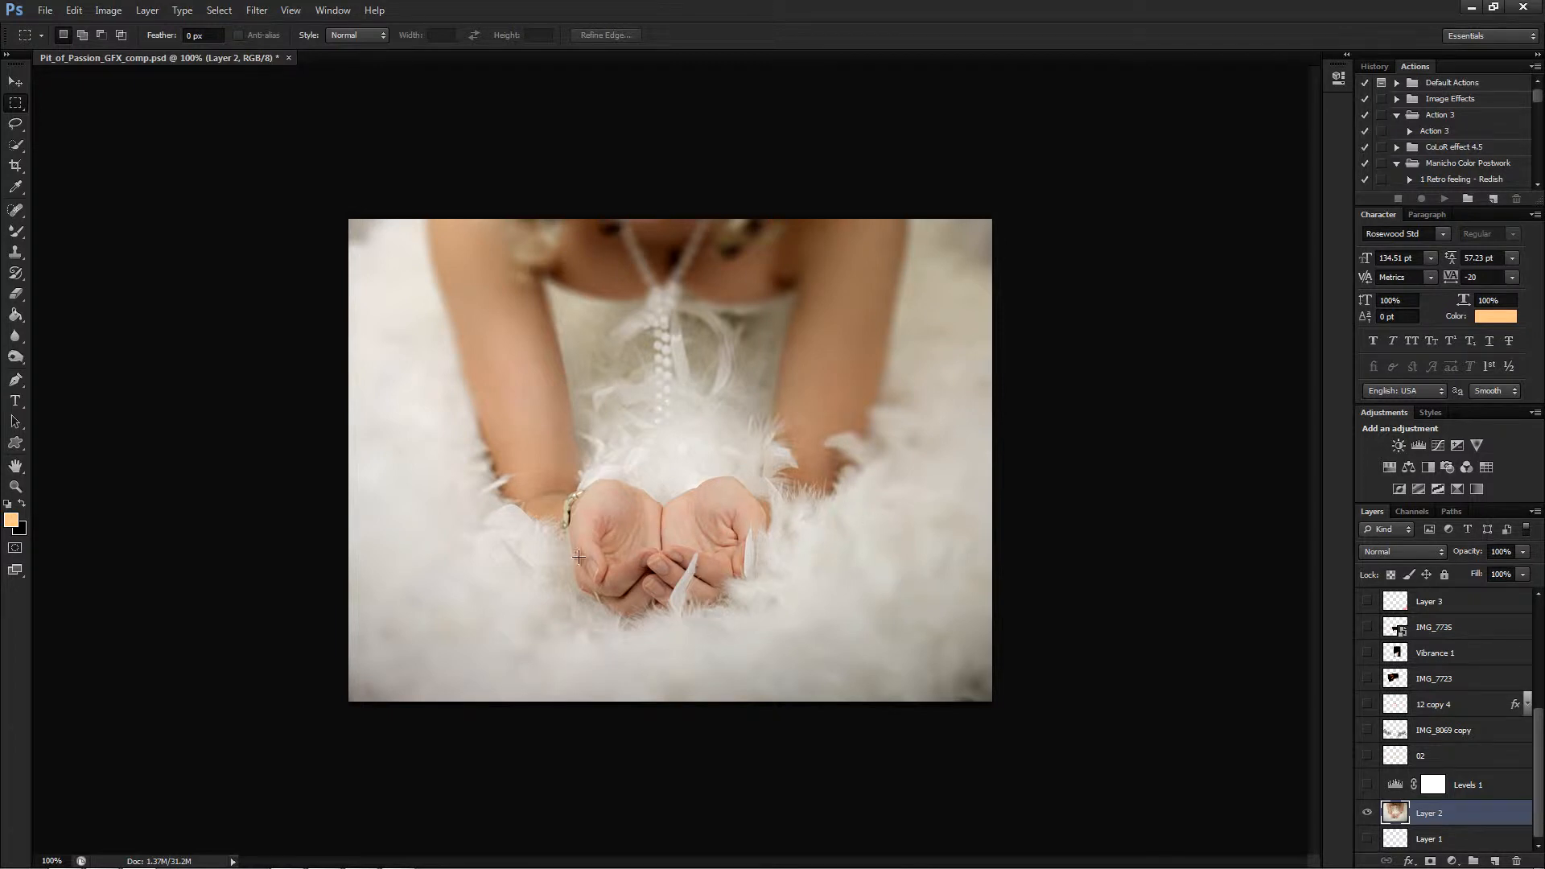
pyautogui.click(1520, 784)
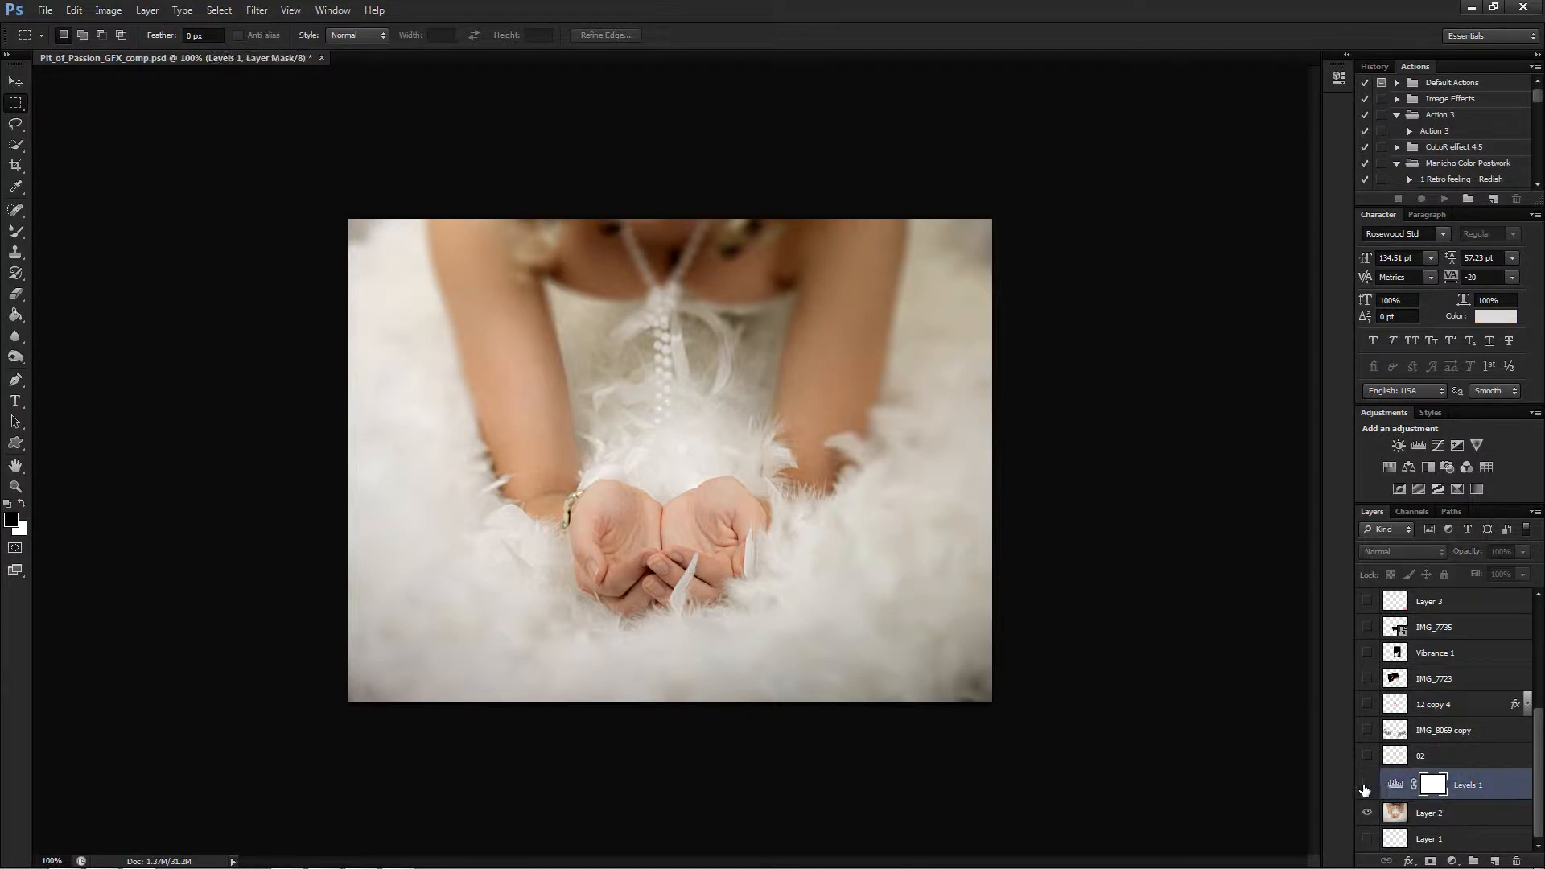
pyautogui.click(1366, 786)
# Select the 02 layer and preview its effect by showing and hiding it
pyautogui.click(1477, 760)
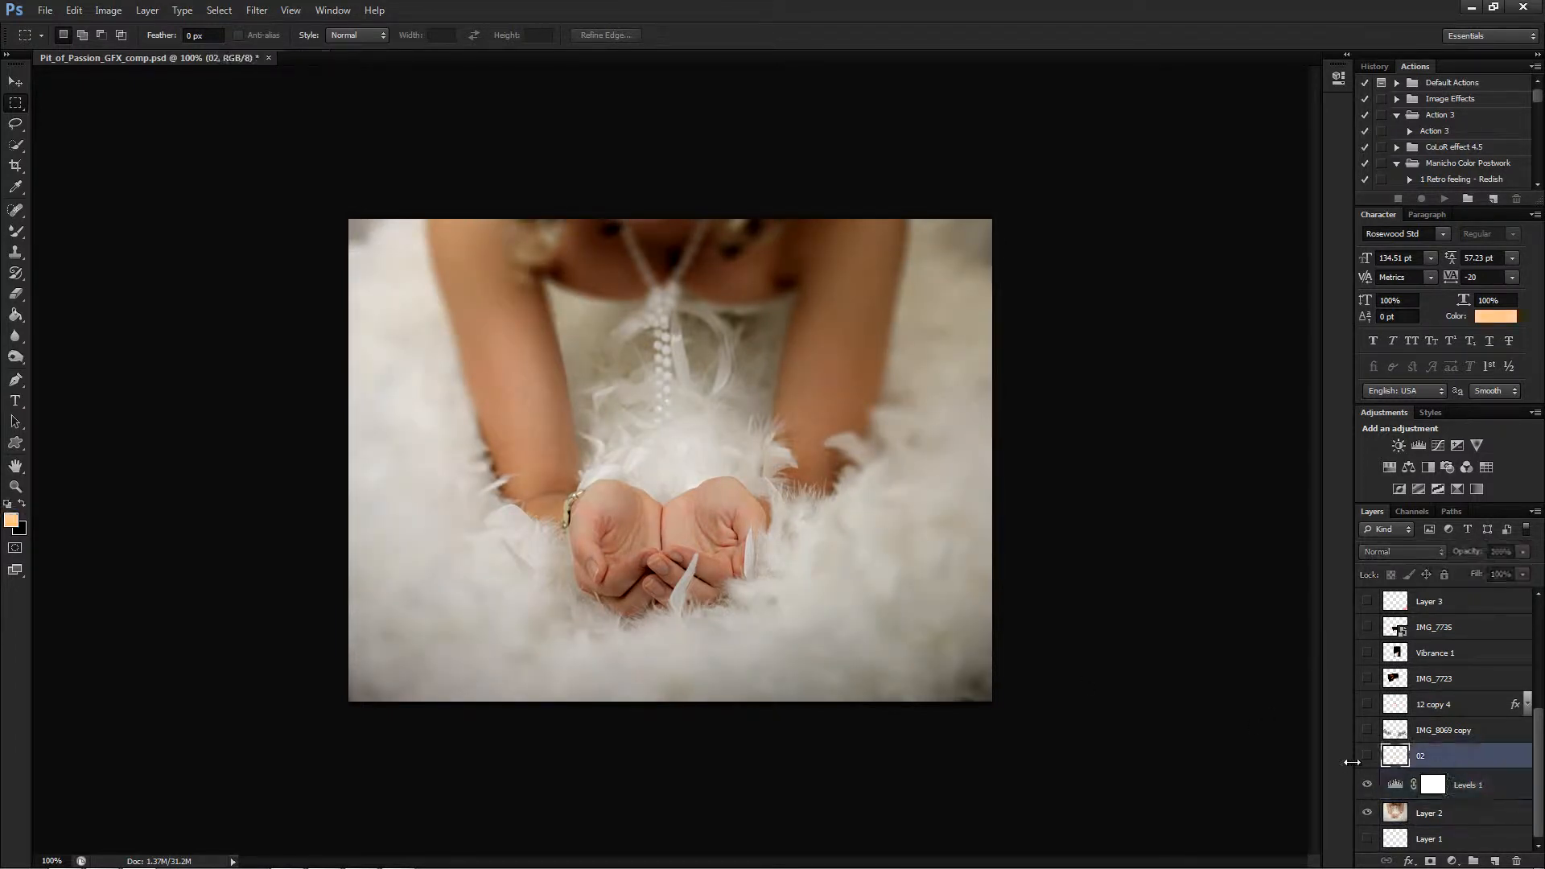
pyautogui.click(1367, 756)
pyautogui.click(1367, 756)
# Show the flame layers IMG_7723, Vibrance 1 and IMG_7735, and select IMG_7723
pyautogui.click(1367, 679)
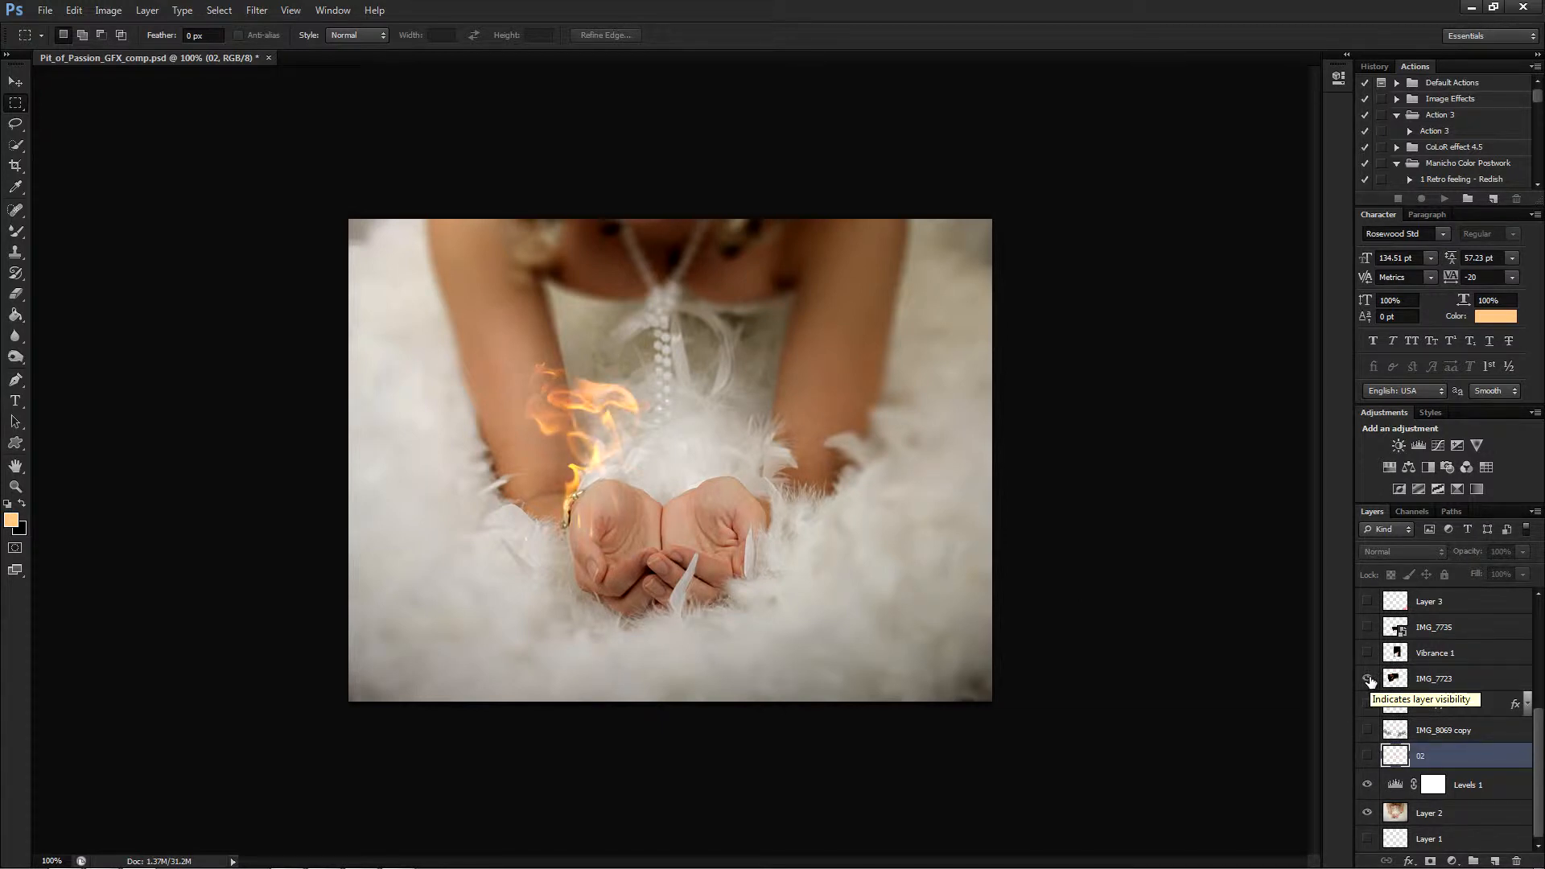
pyautogui.click(1367, 652)
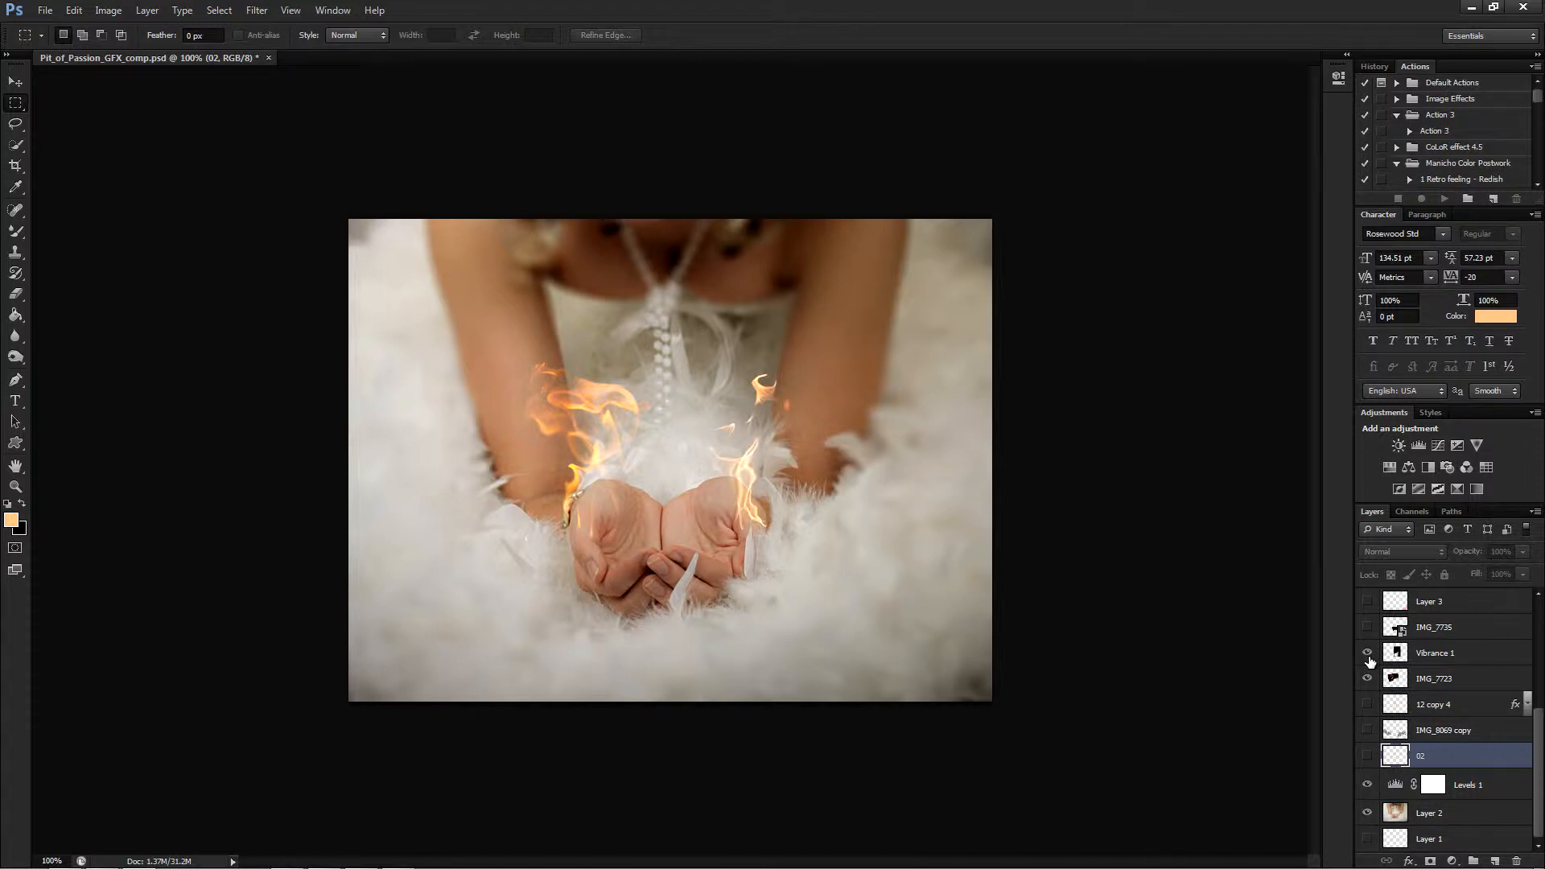
pyautogui.click(1367, 627)
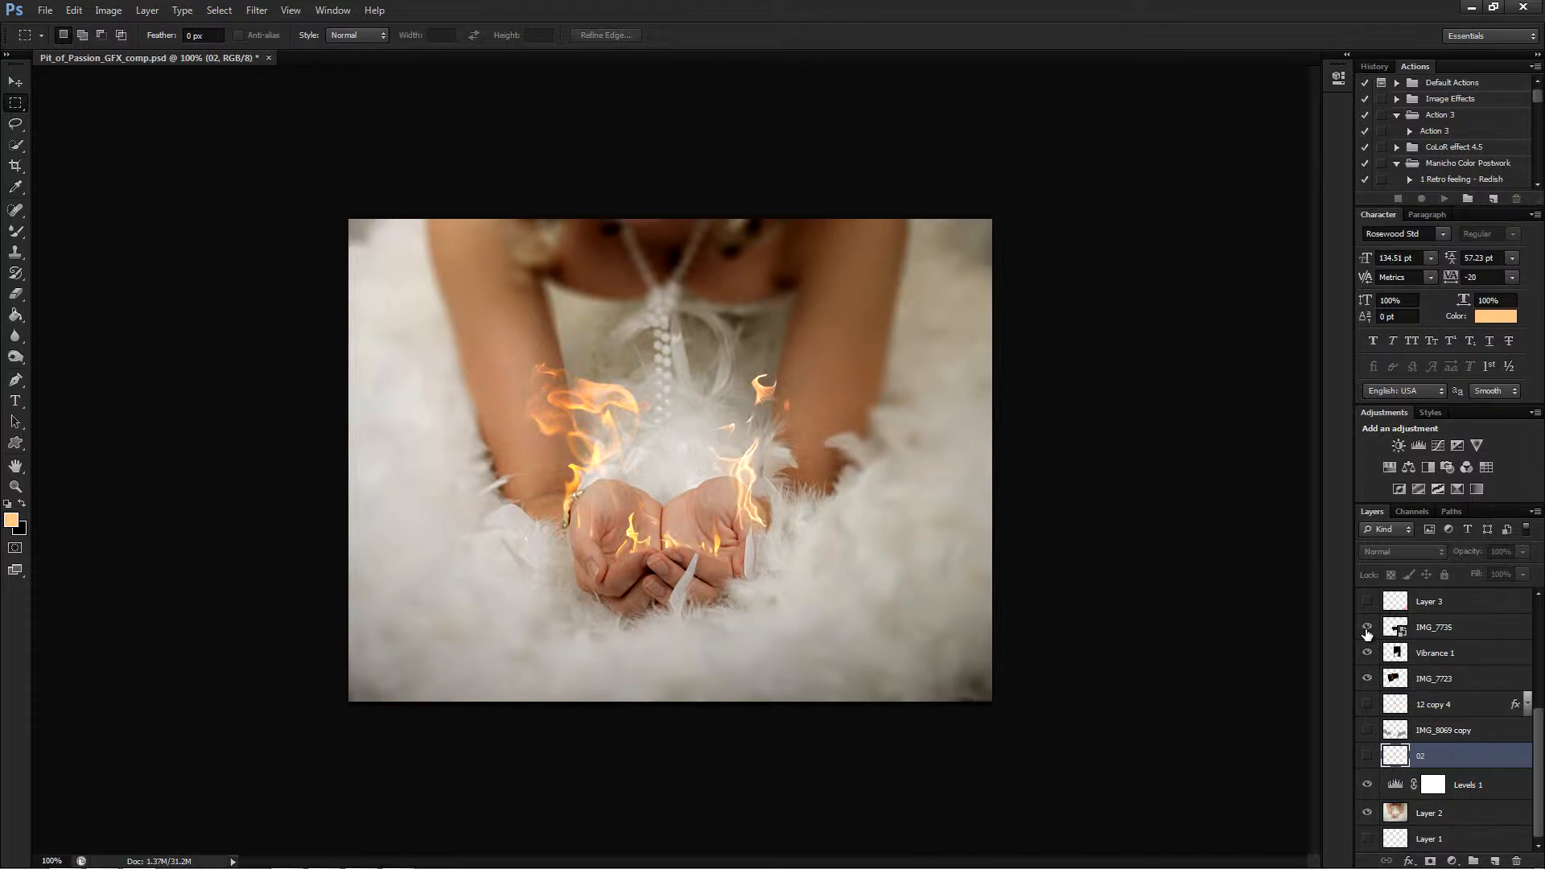
pyautogui.click(1482, 677)
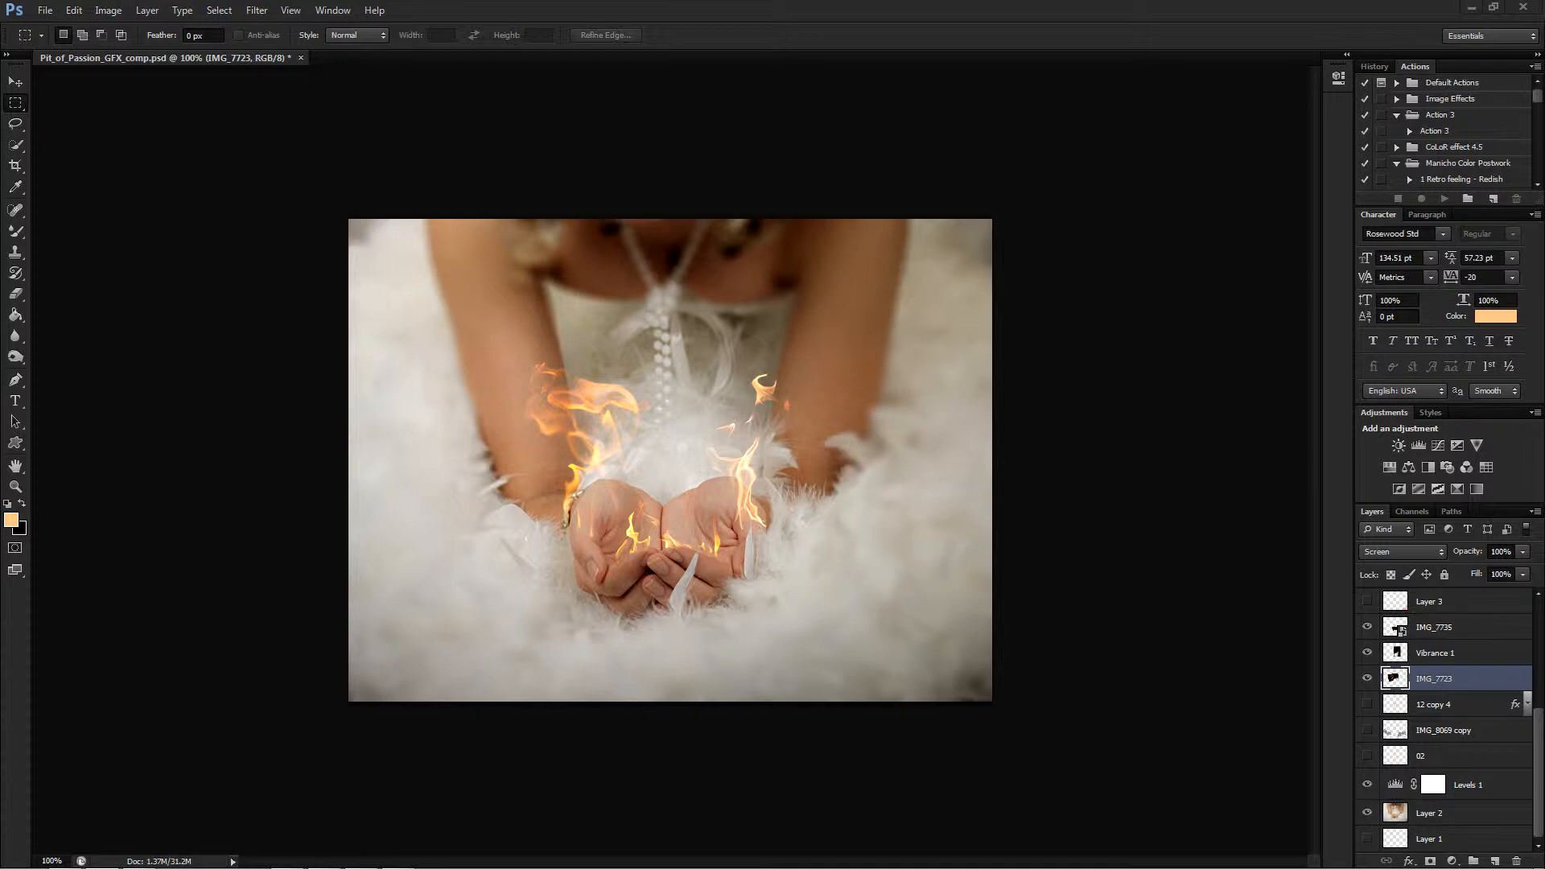
# Switch to the fire stock pack folder and examine its flame photos one after another, from IMG_7697_2 through to COVER
pyautogui.moveTo(1544, 19); pyautogui.dragTo(990, 0)
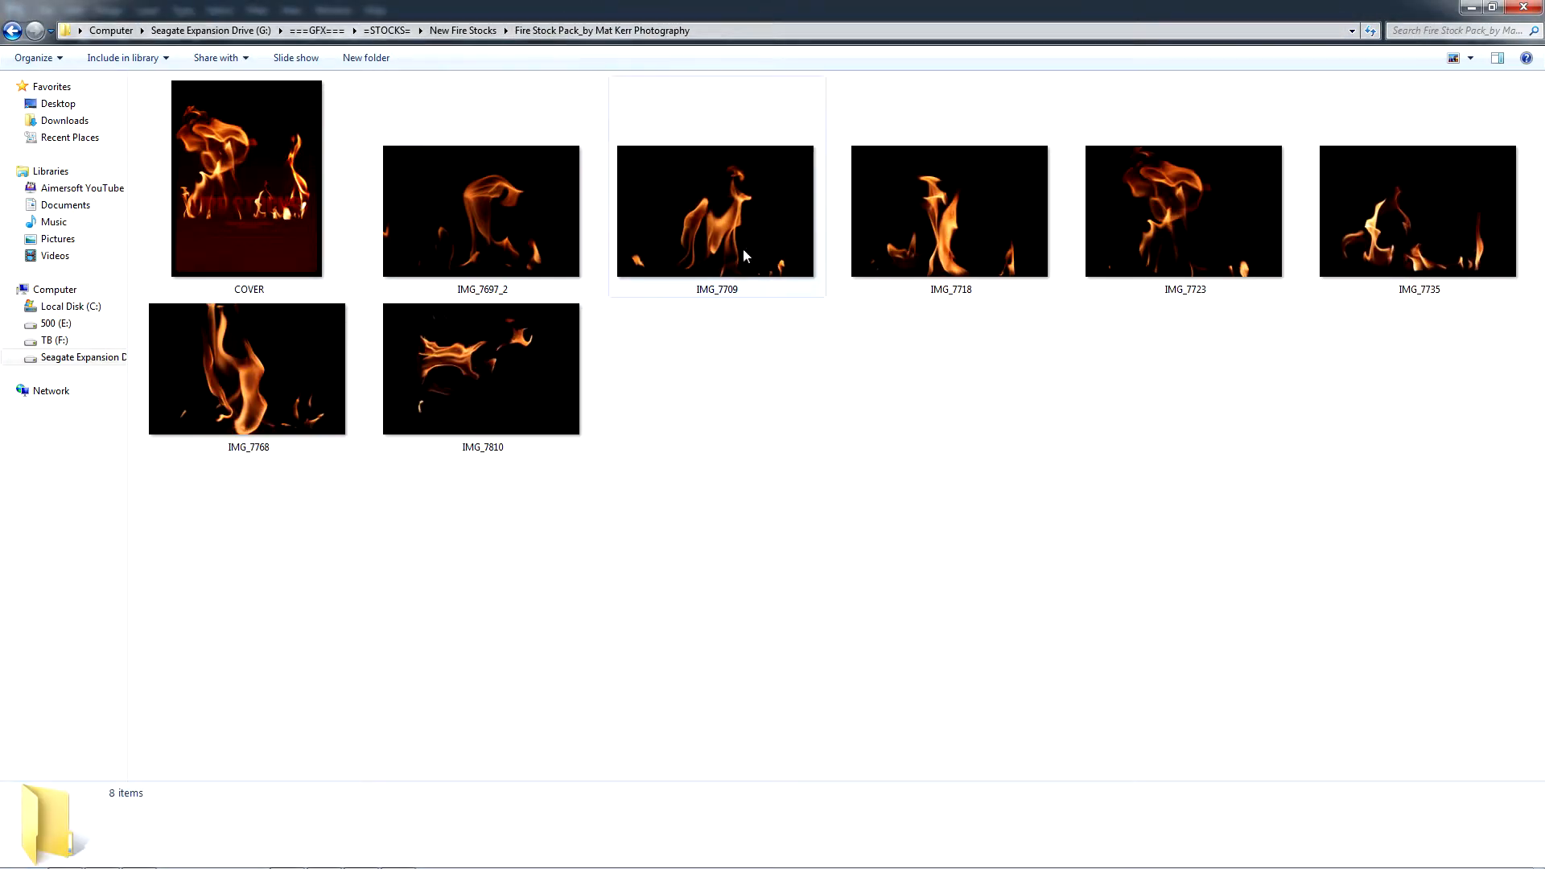
pyautogui.doubleClick(497, 249)
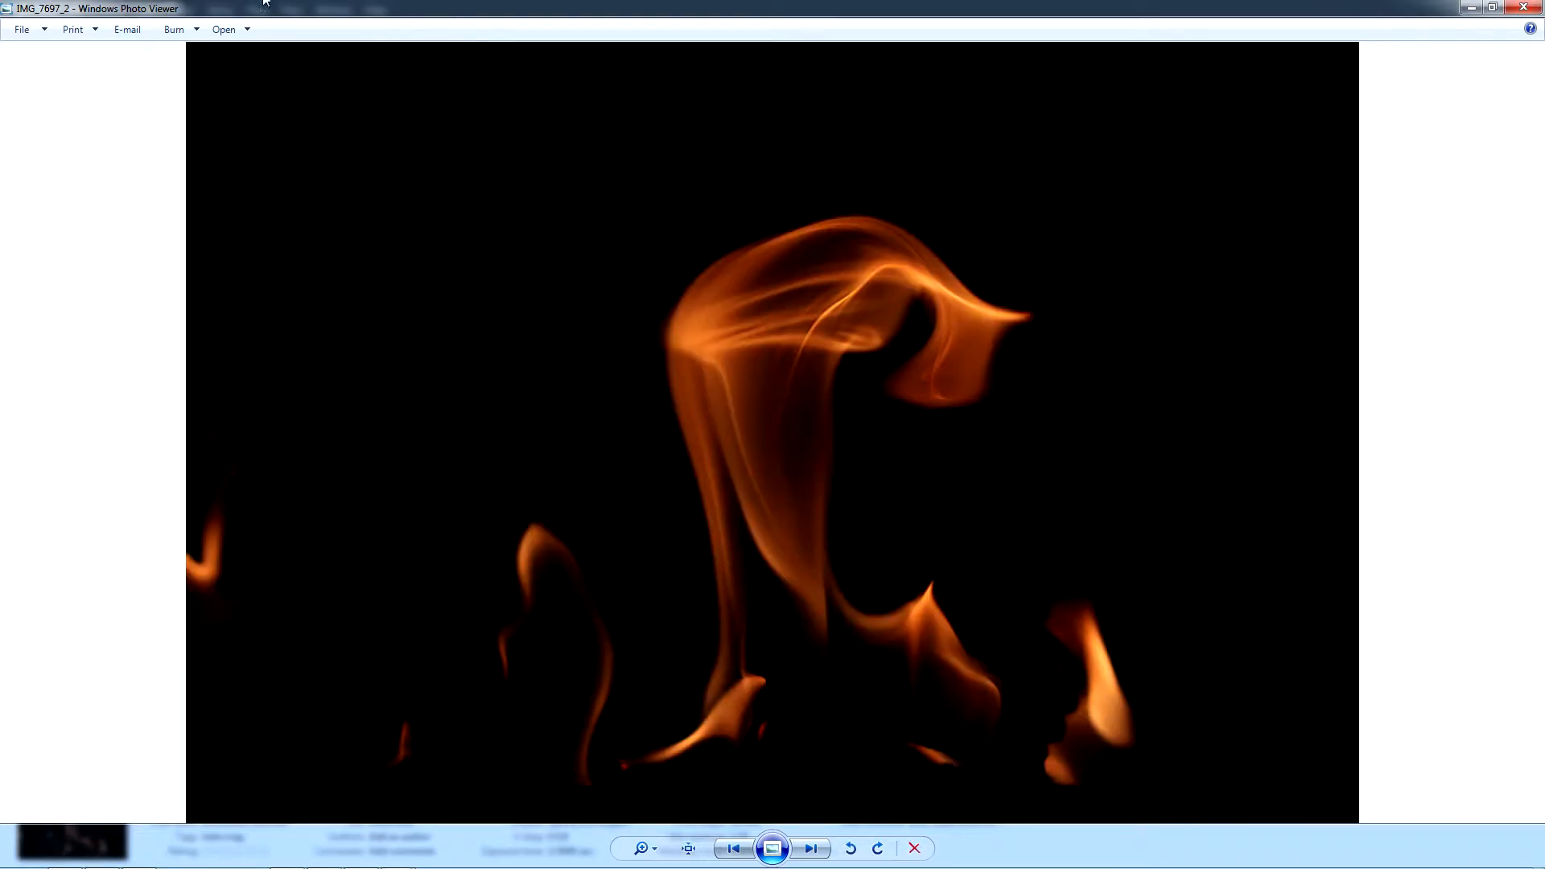
pyautogui.press('Right')
pyautogui.press('Right')
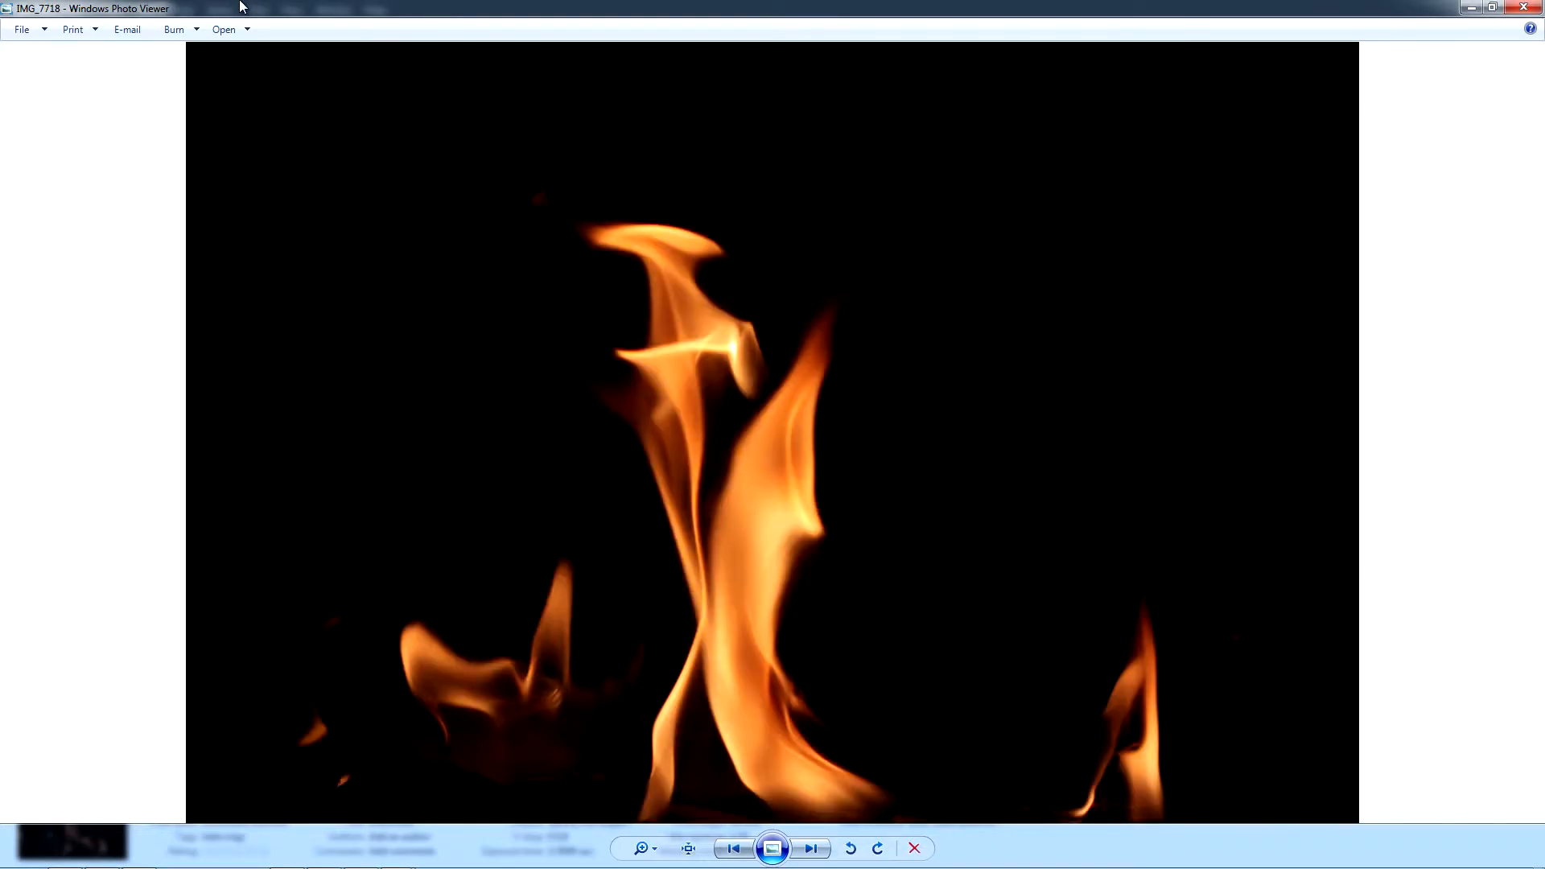
pyautogui.press('Right')
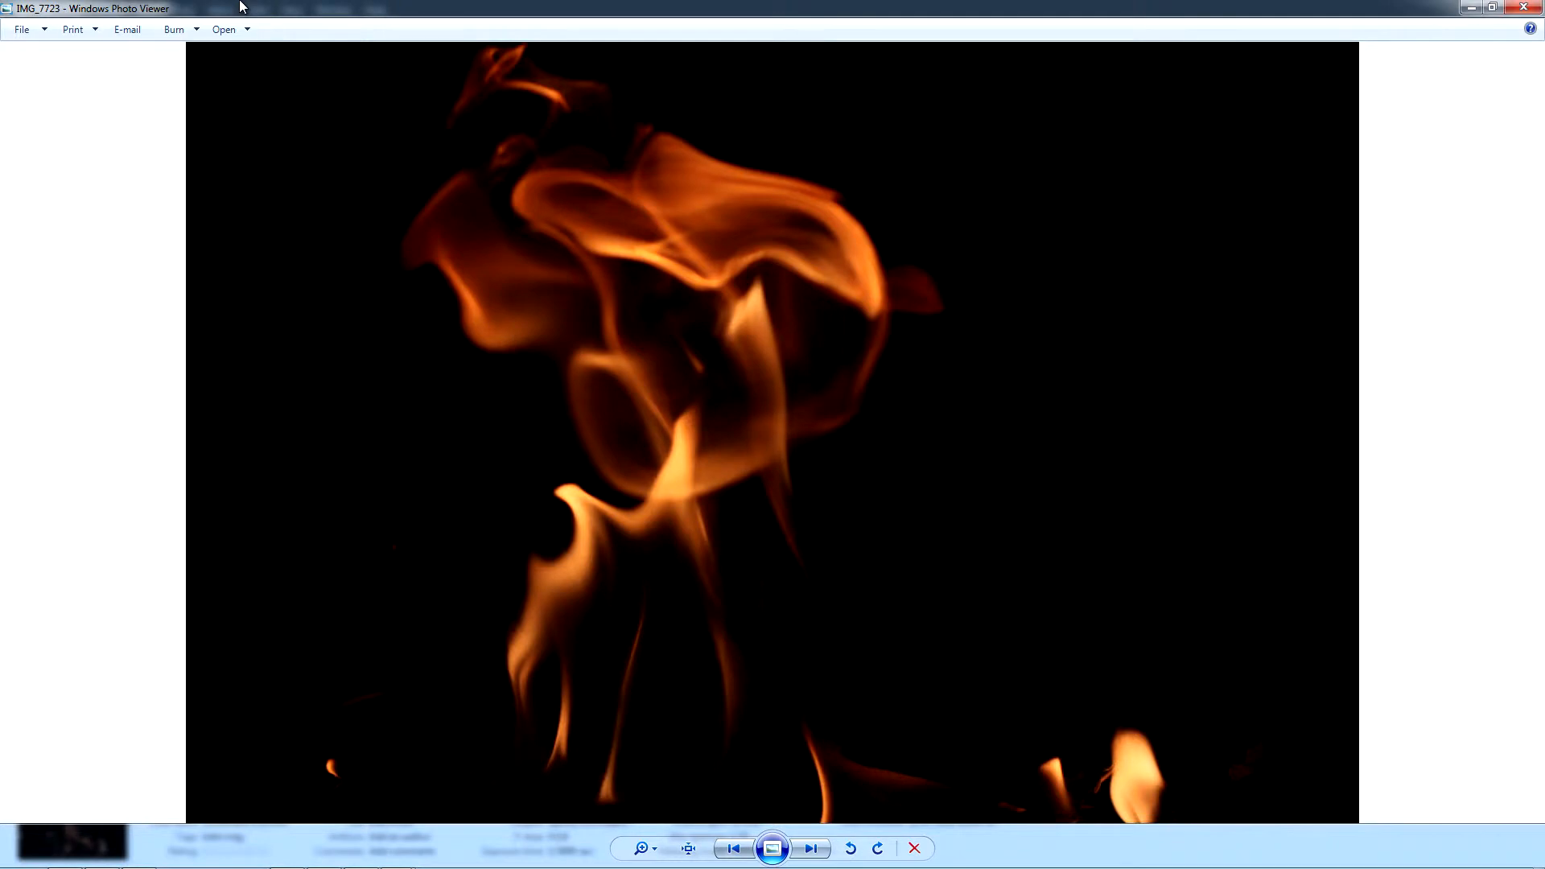
pyautogui.press('Right')
pyautogui.press('Right')
pyautogui.press('Right')
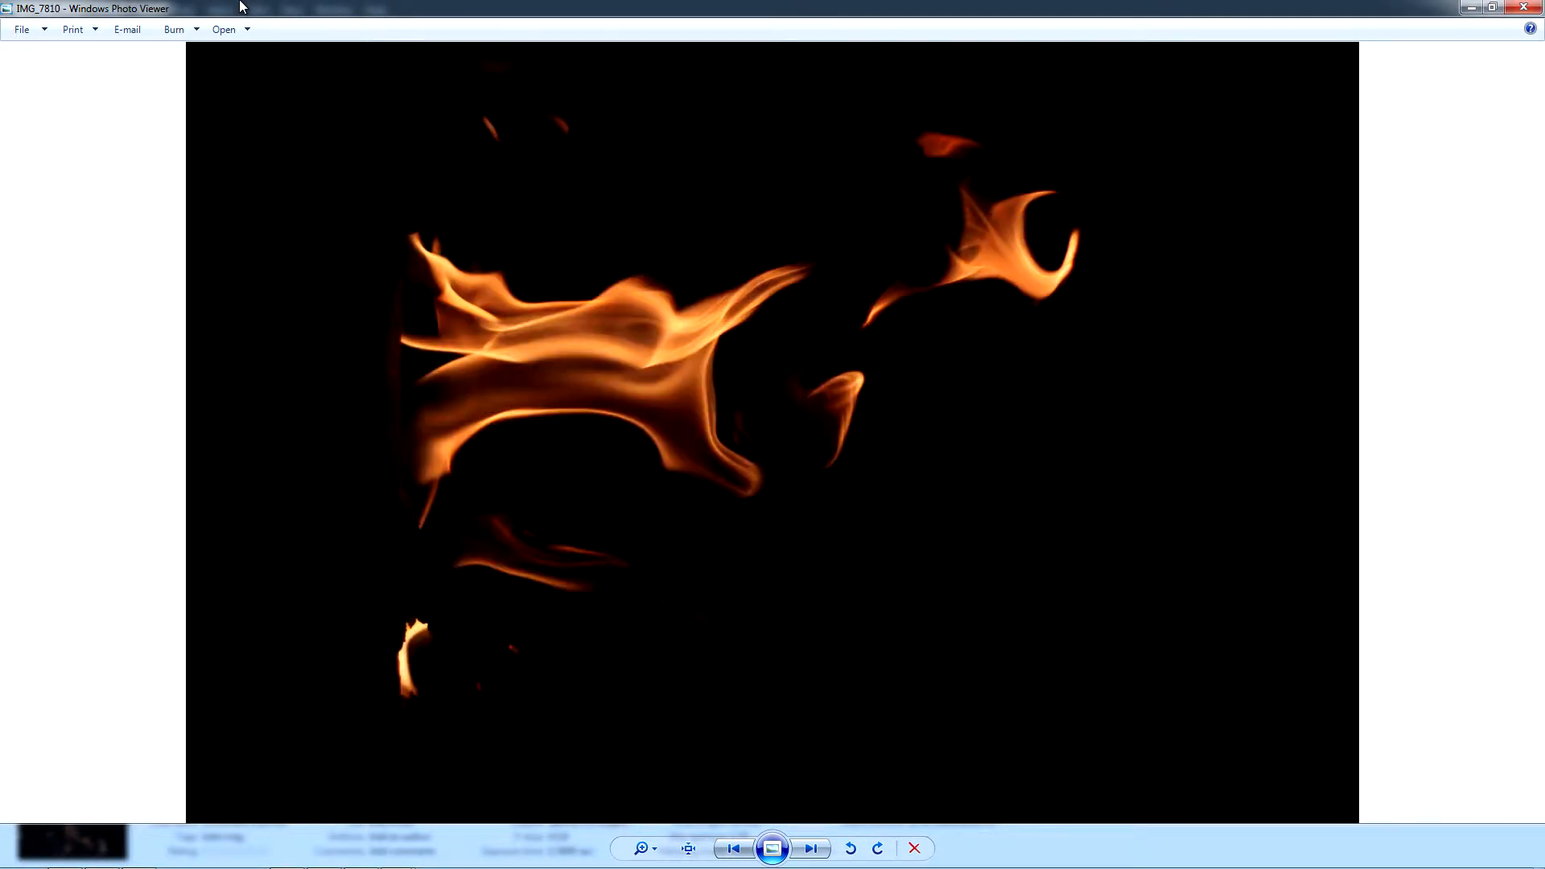
pyautogui.press('Right')
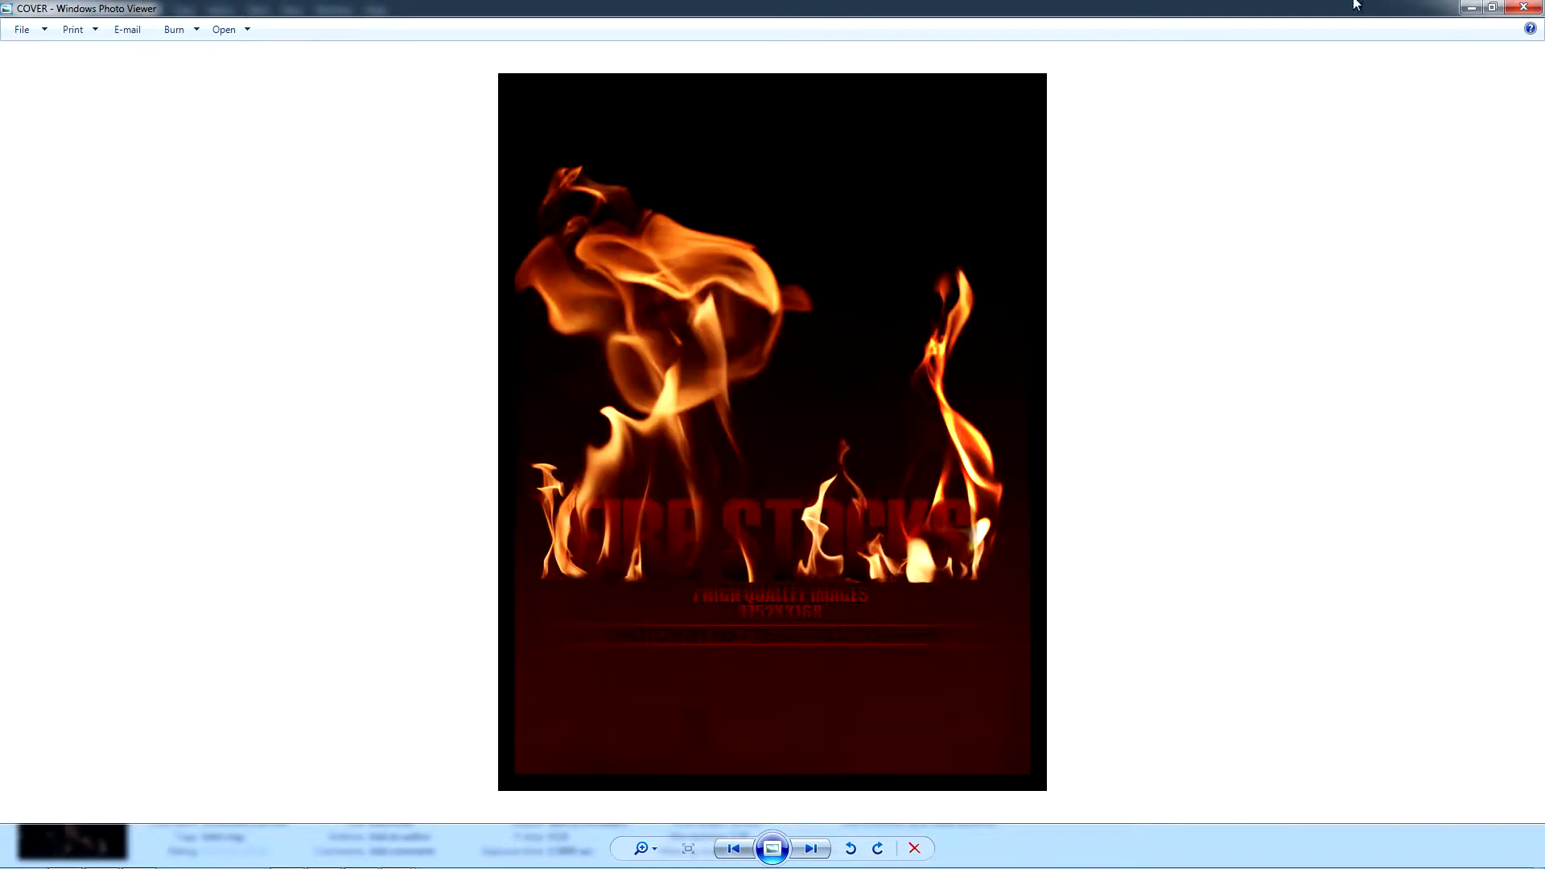
pyautogui.click(1523, 8)
# Look through the =STOCKS= folder, including NEW FLAME STOCKS_flame painter and New Fire Stocks, and close the file window
pyautogui.click(630, 278)
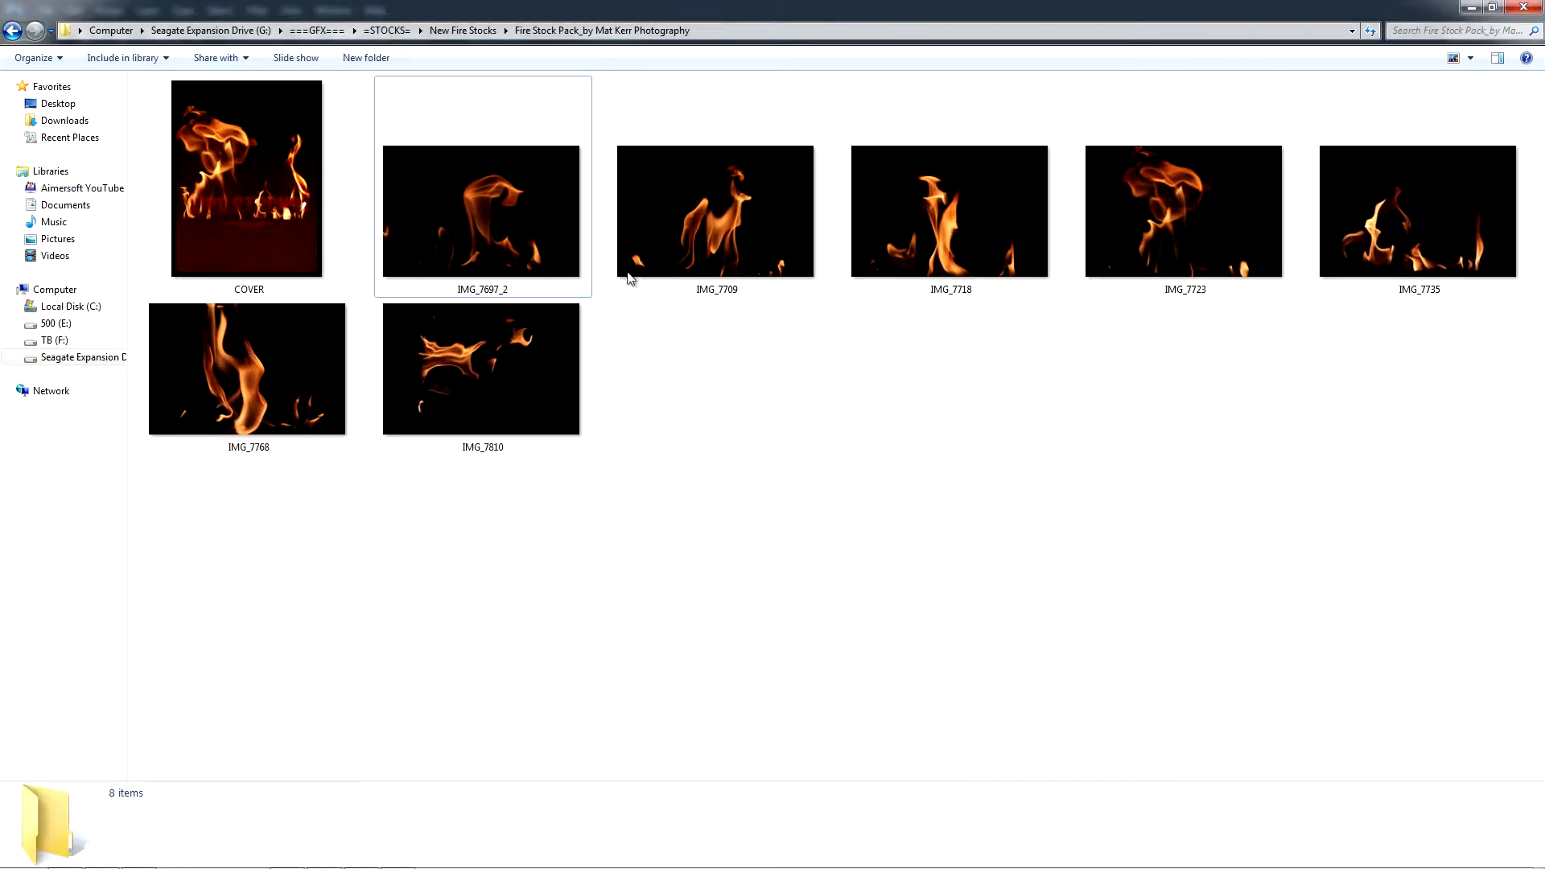
pyautogui.click(462, 30)
pyautogui.click(387, 30)
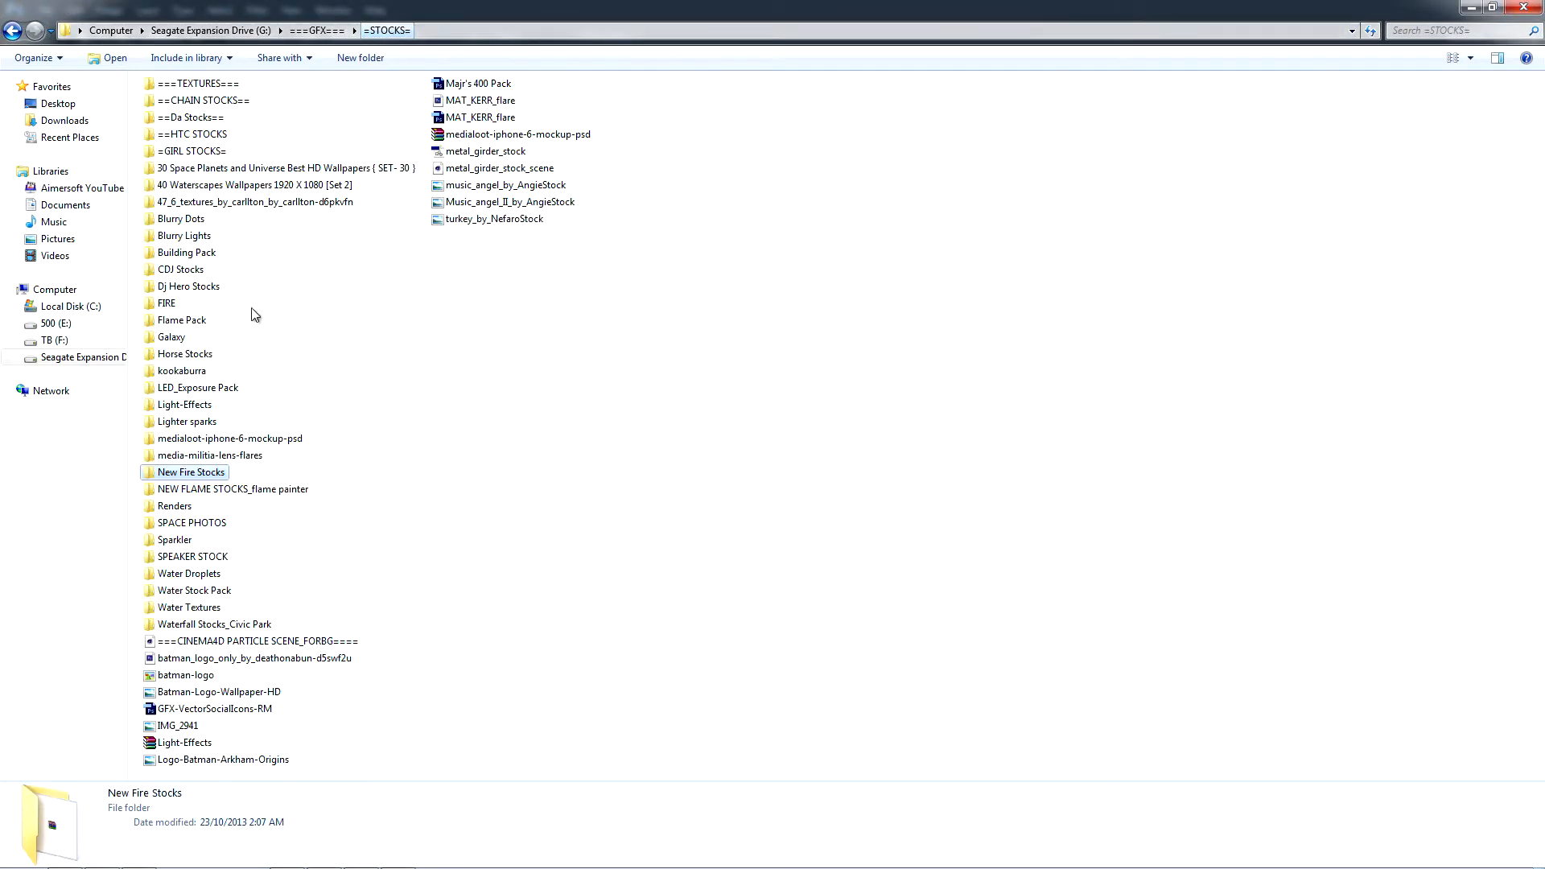
pyautogui.doubleClick(221, 489)
pyautogui.press('BackSpace')
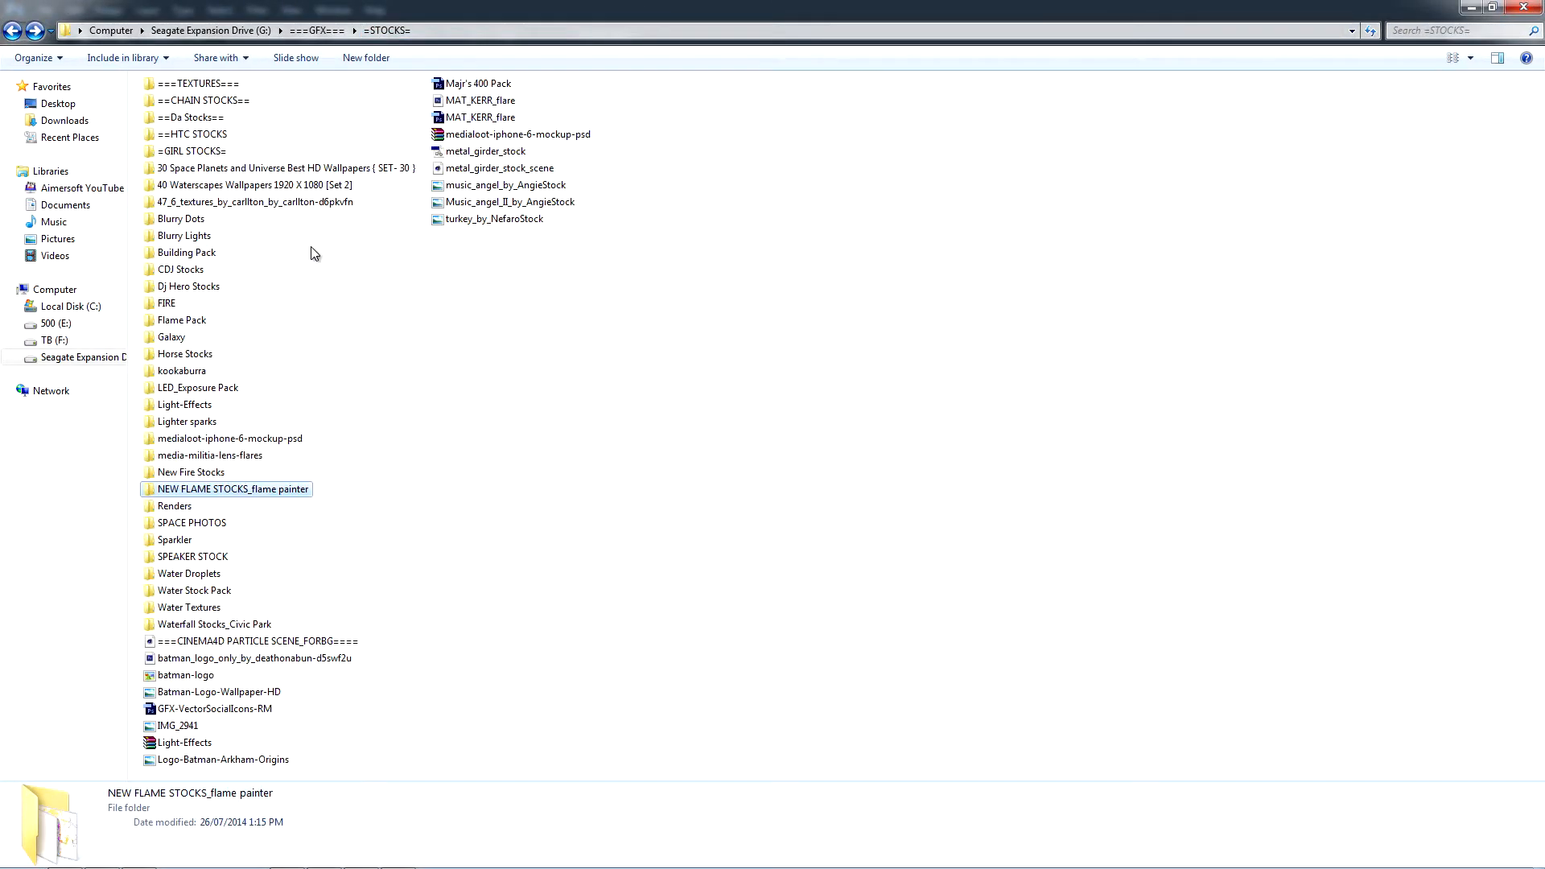
pyautogui.doubleClick(213, 473)
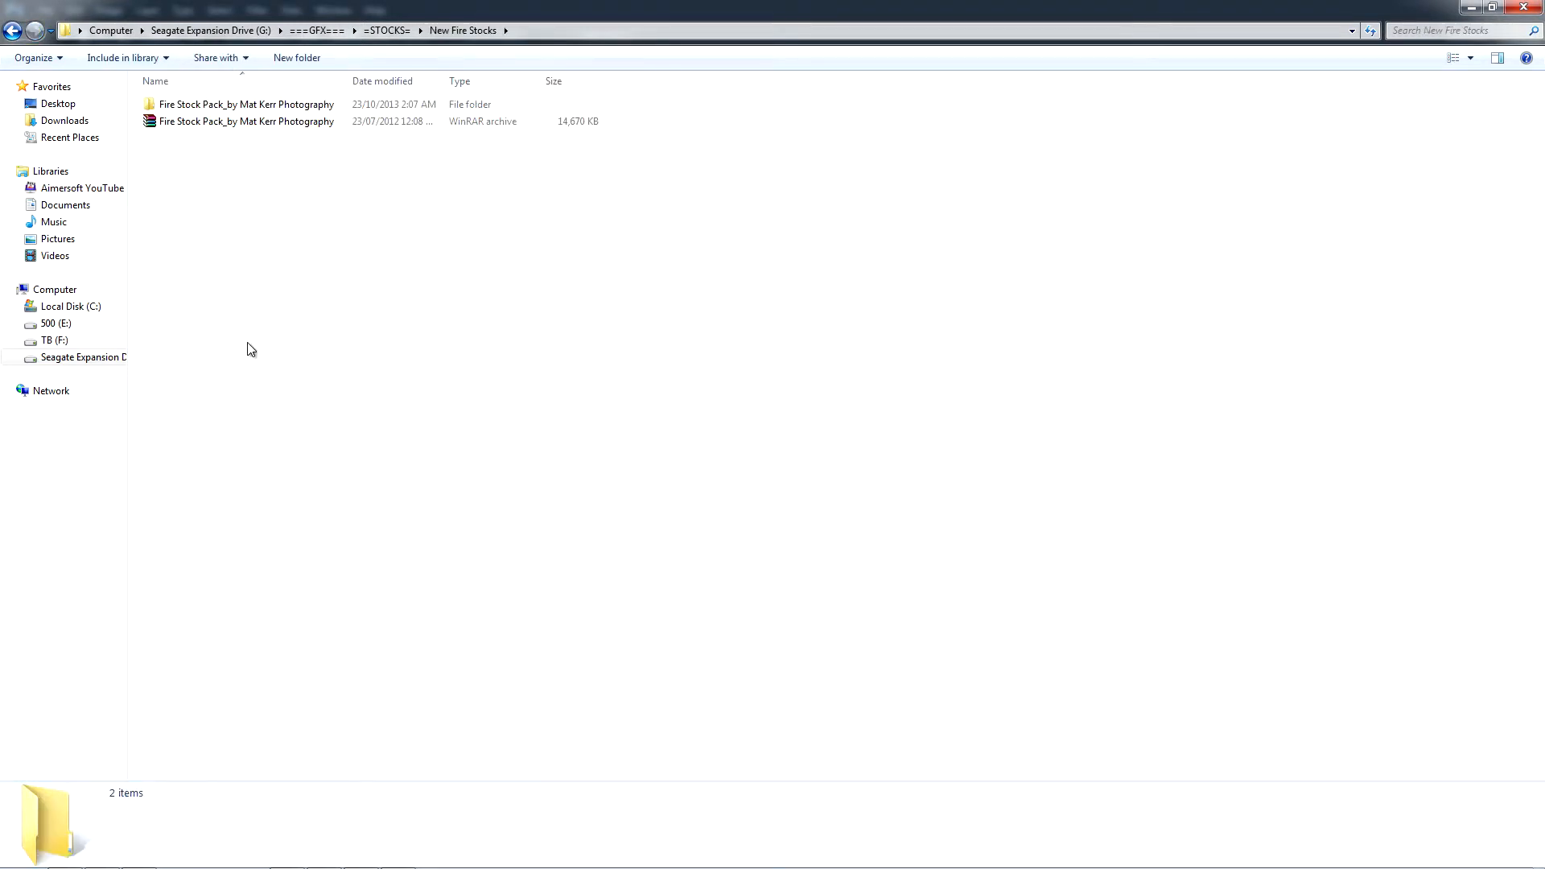
pyautogui.press('BackSpace')
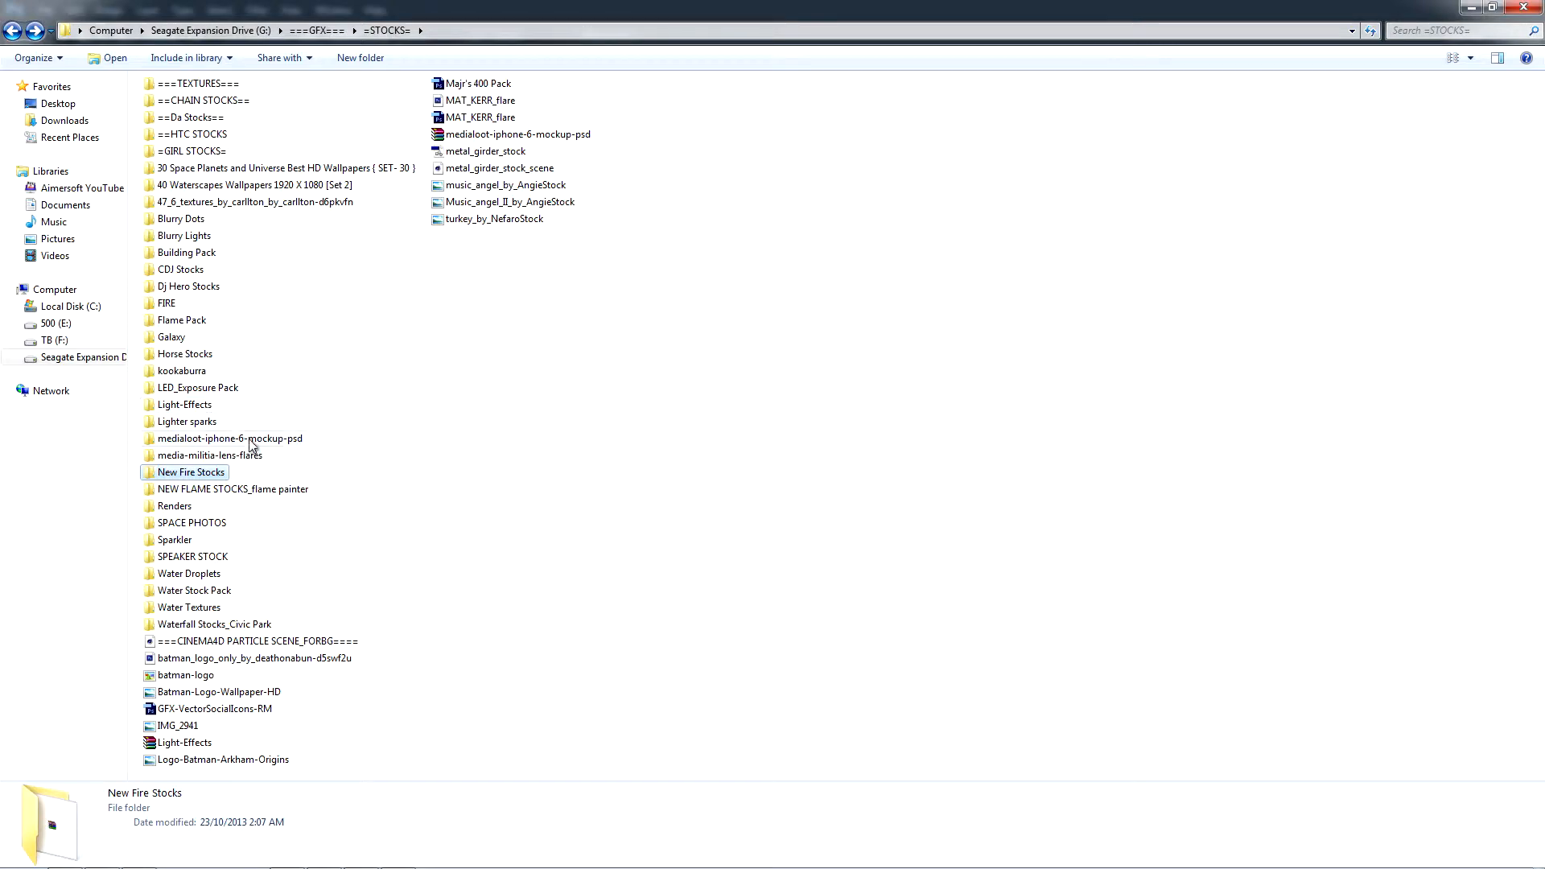
pyautogui.click(1523, 7)
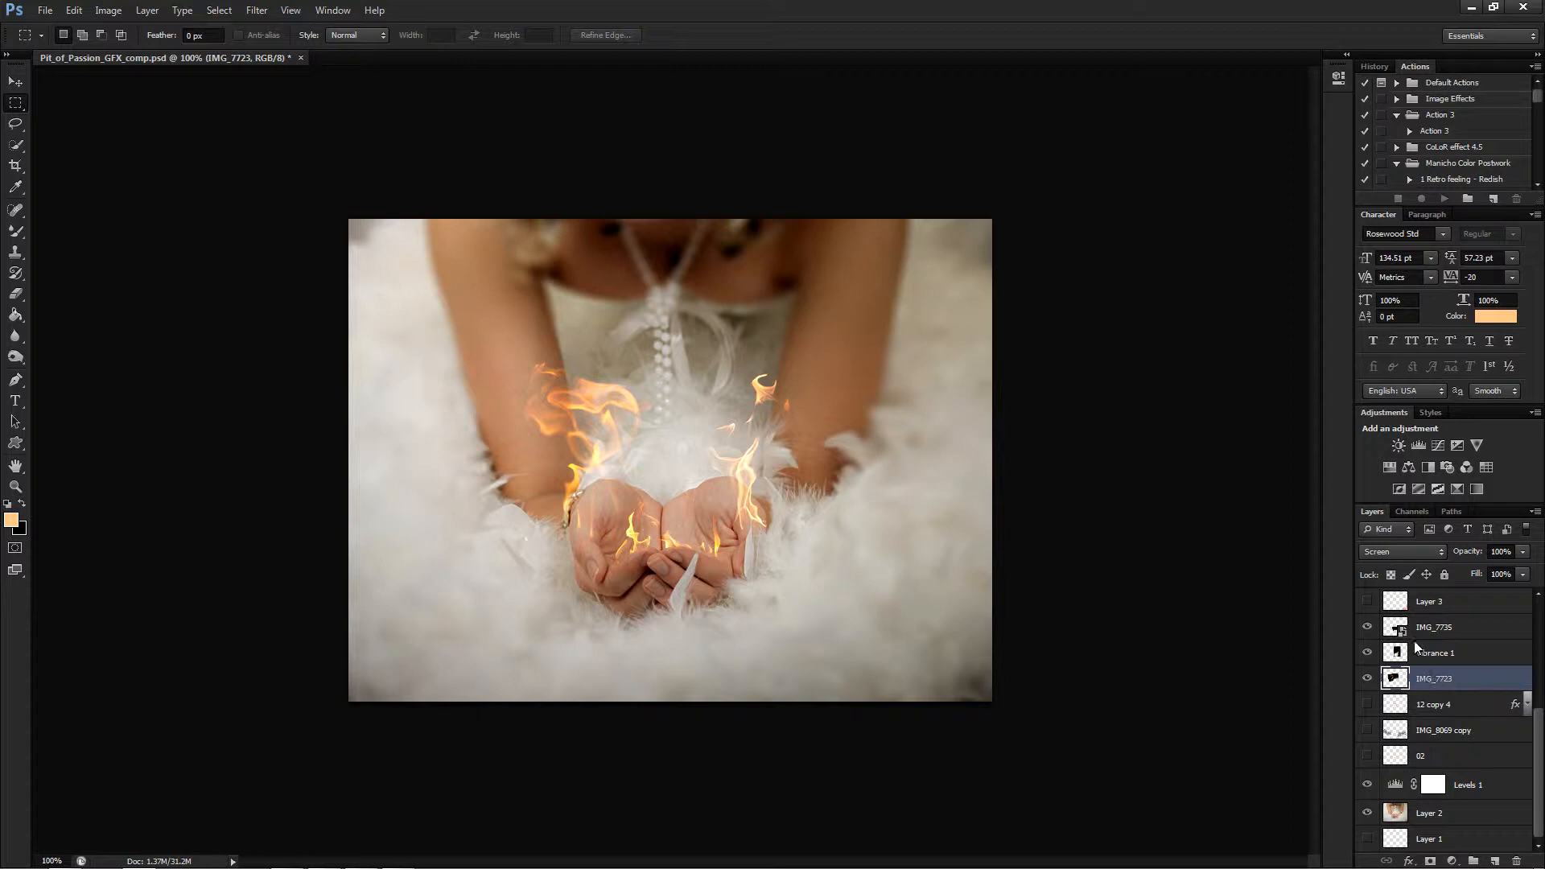
# Set the IMG_7723 layer's blend mode to Normal to expose its black background, and restore it to Screen
pyautogui.click(1405, 554)
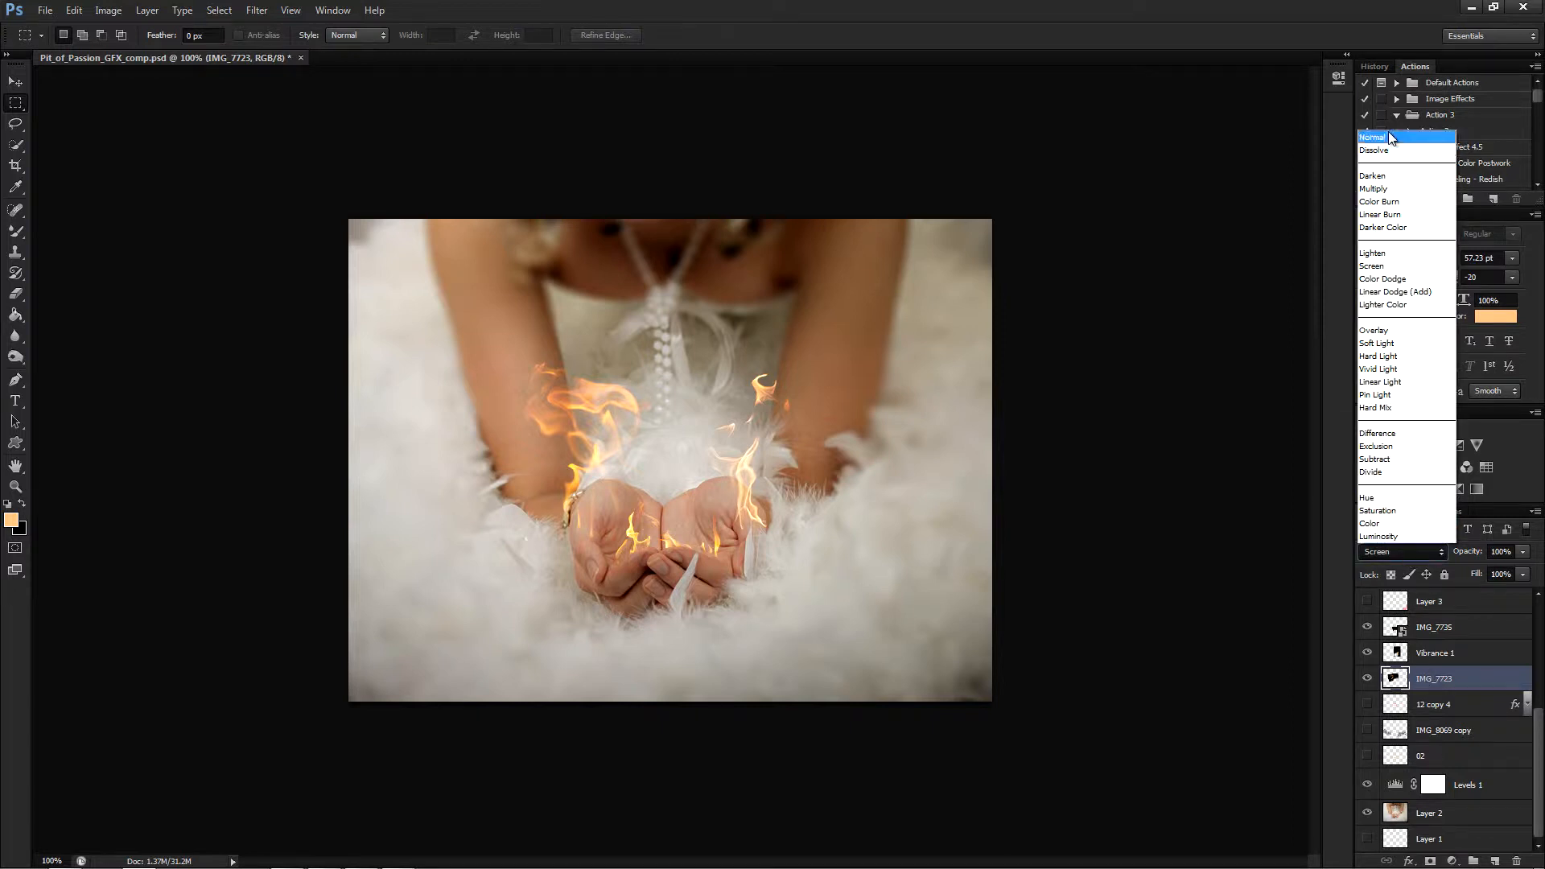
pyautogui.click(1388, 132)
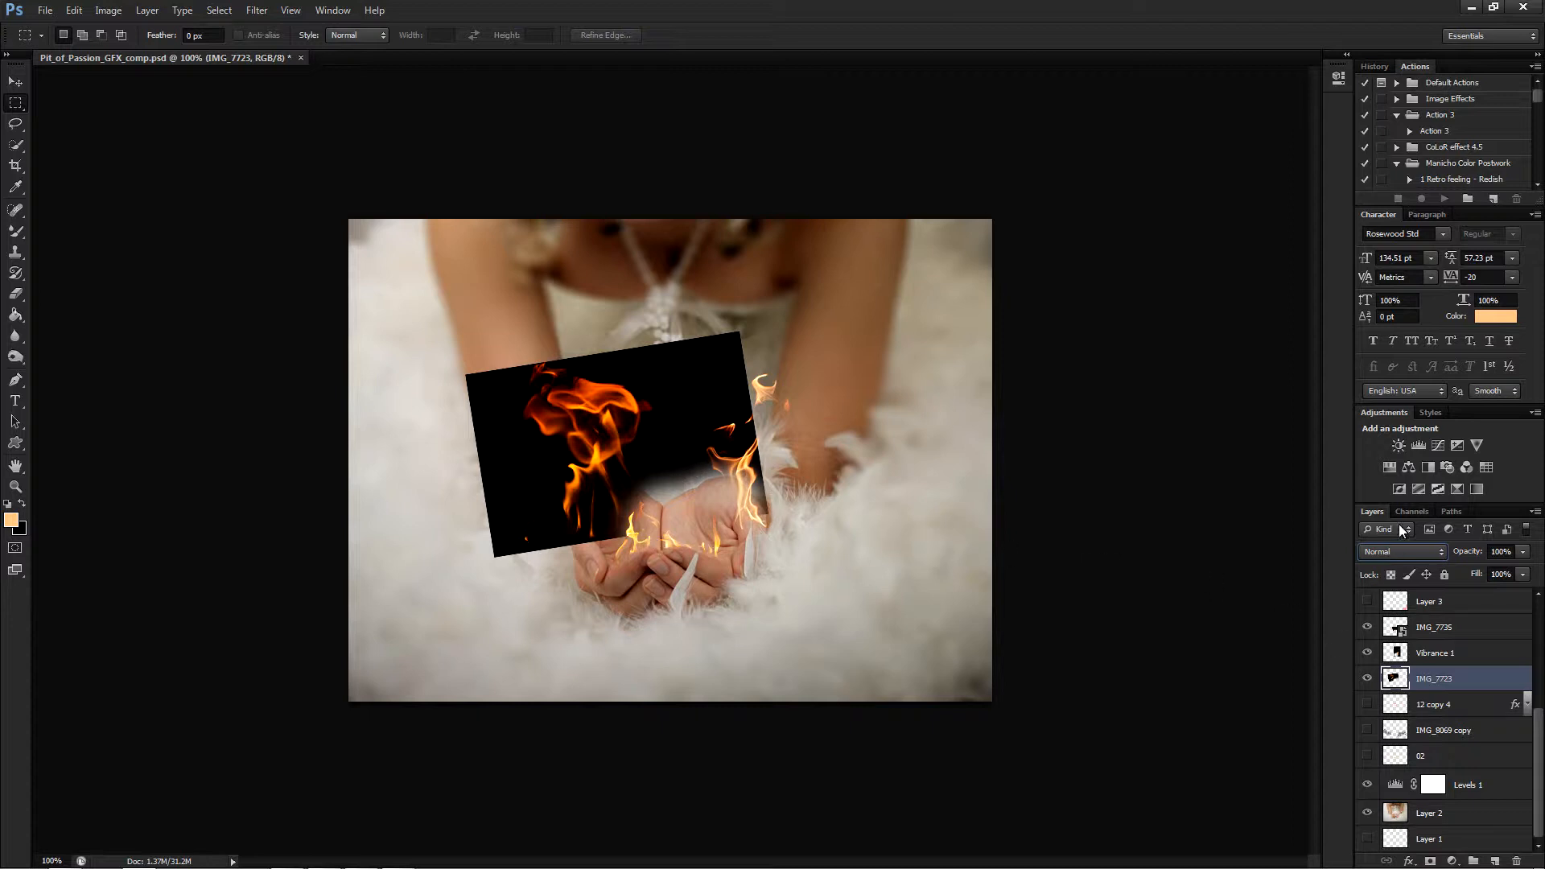
pyautogui.click(1404, 553)
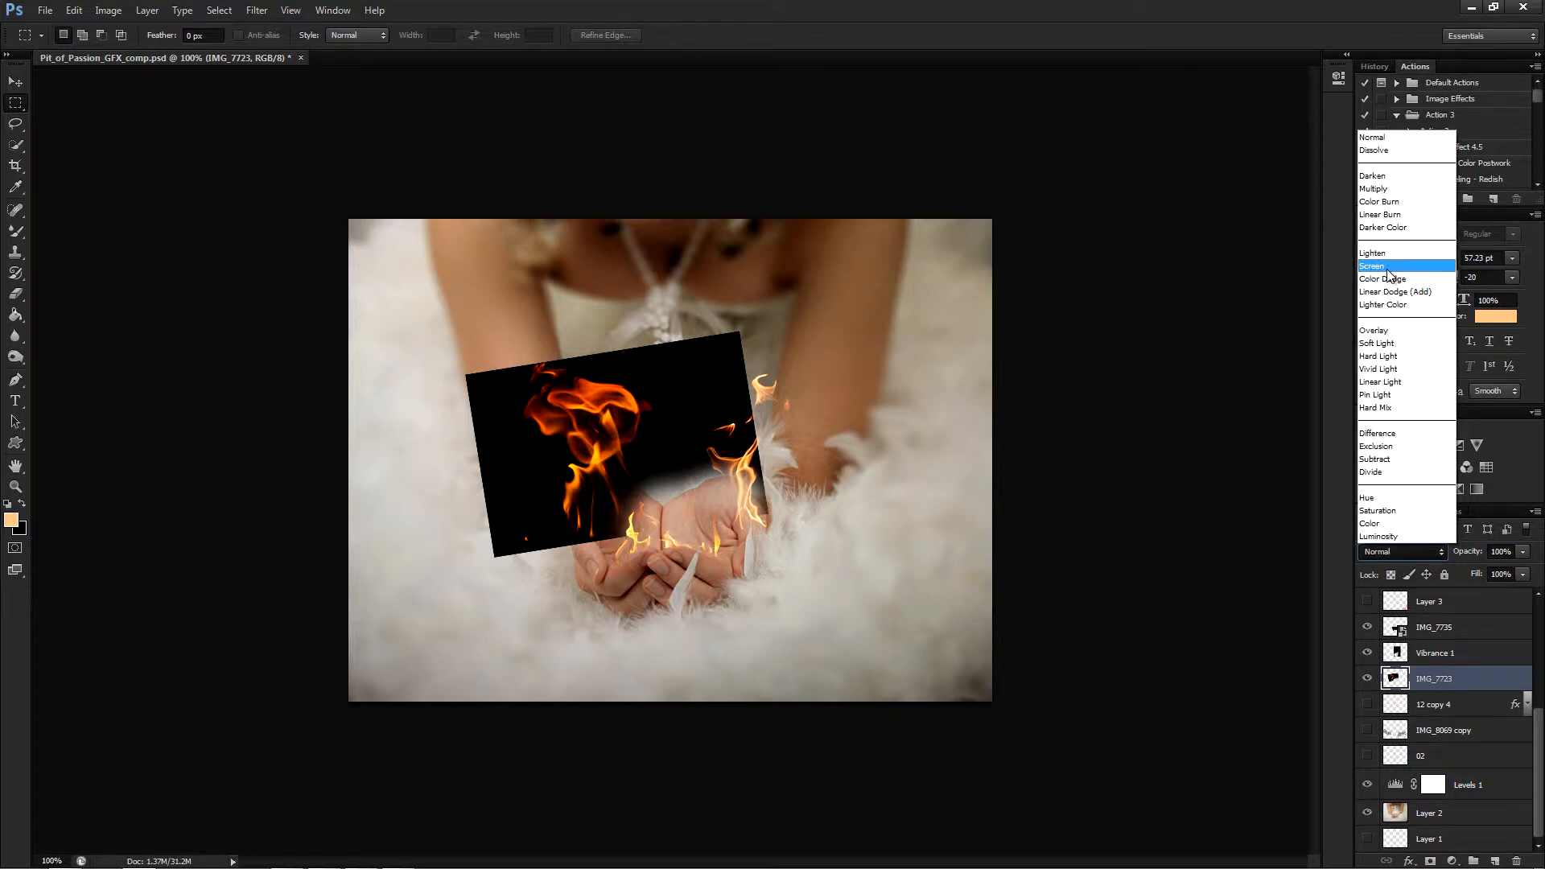
pyautogui.click(1390, 266)
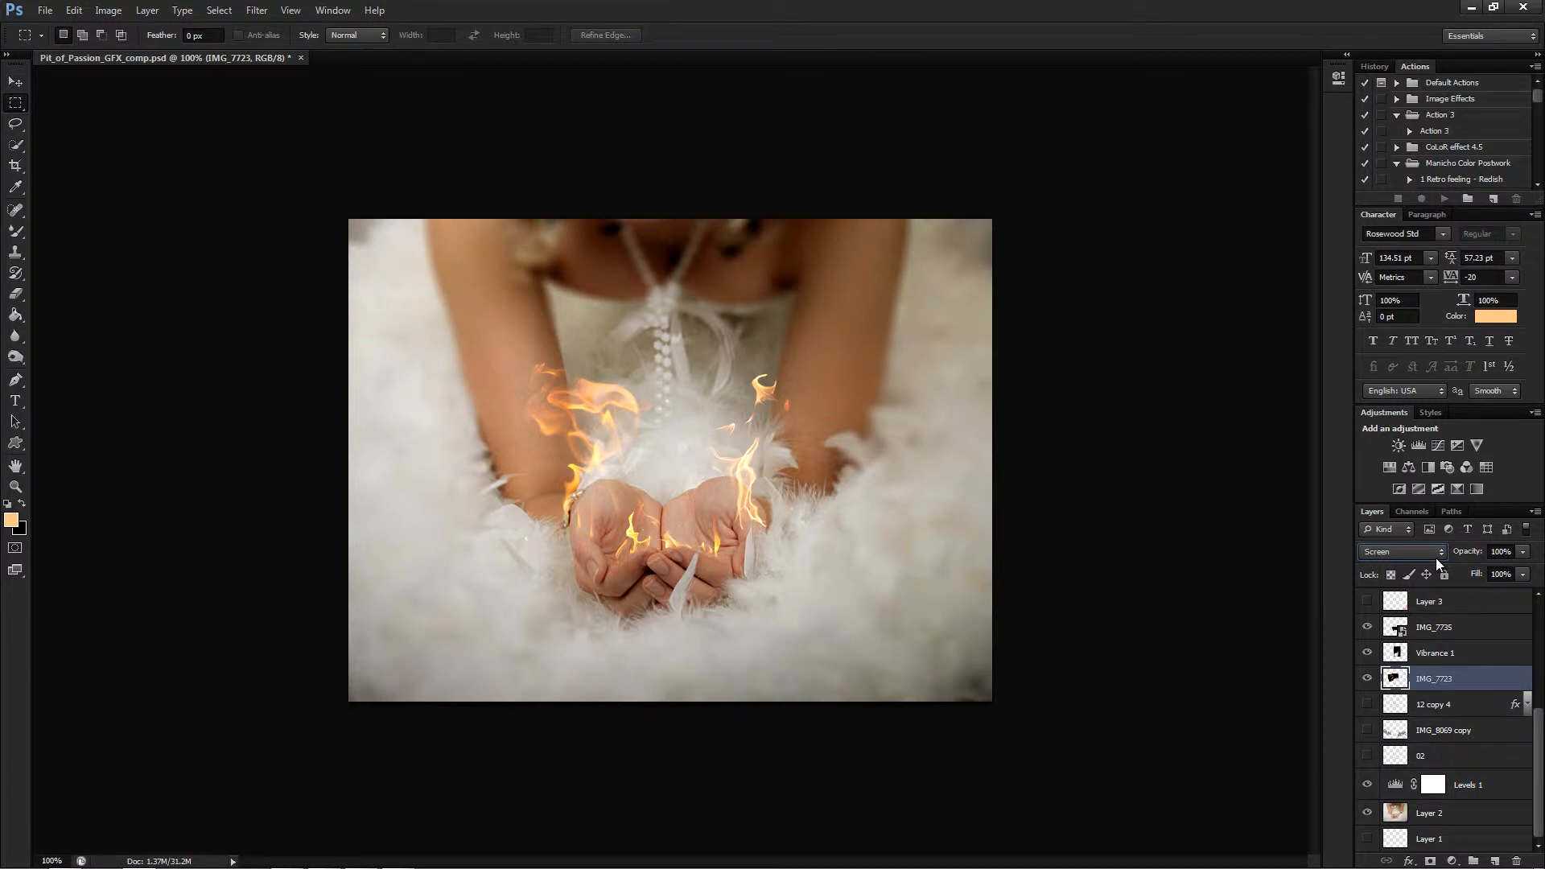
# Try the IMG_7723 layer in other blend modes, including Lighten and Linear Dodge, and return it to Screen
pyautogui.scroll(-1, 1436, 557)
pyautogui.scroll(3, 1435, 557)
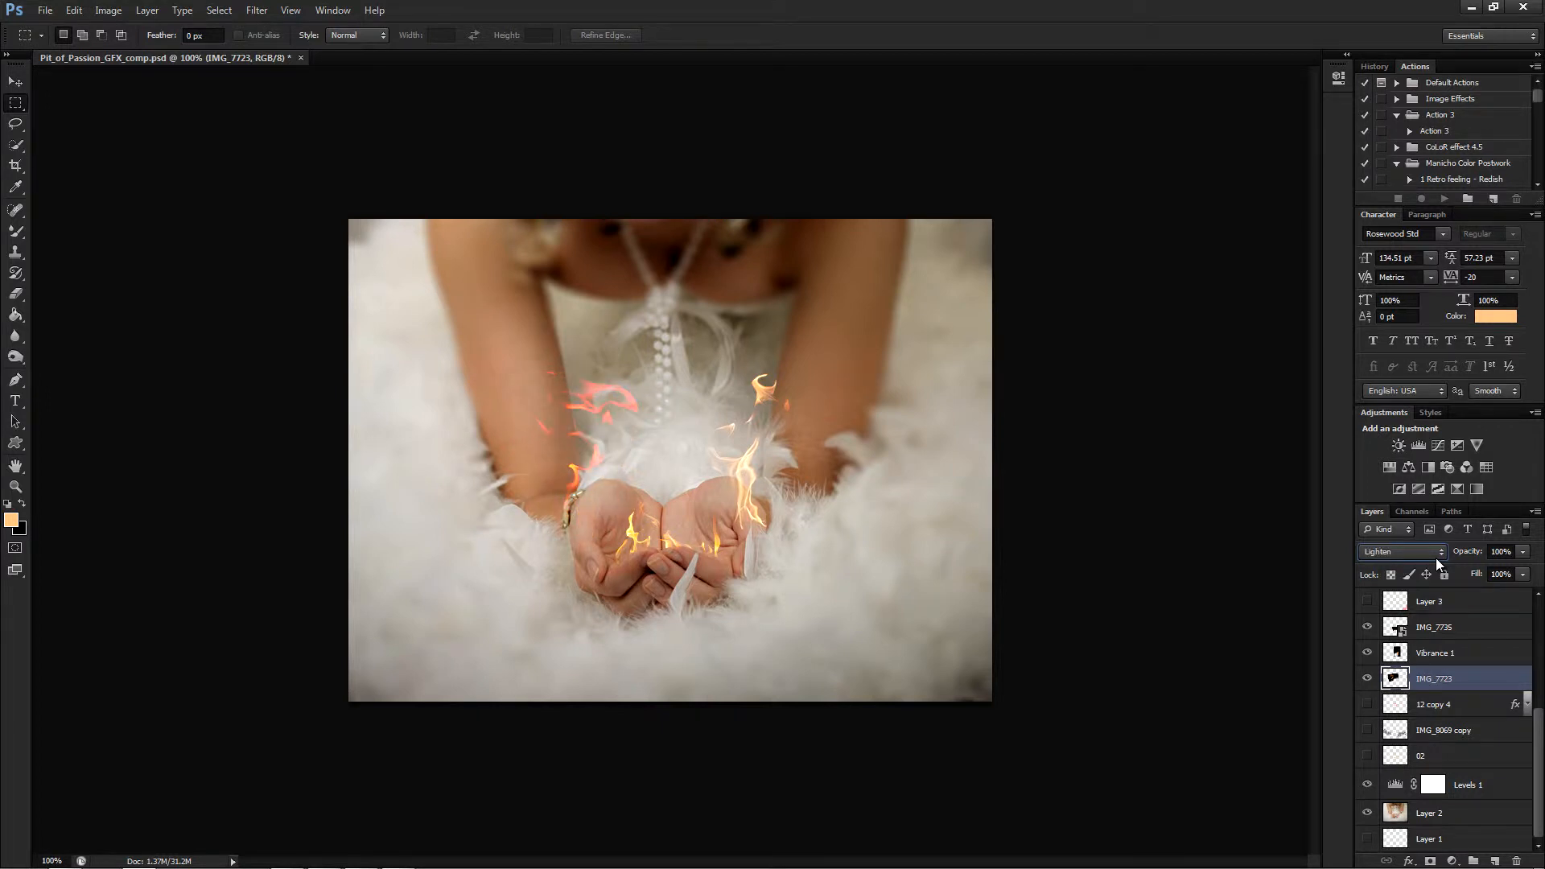
pyautogui.scroll(-4, 1435, 558)
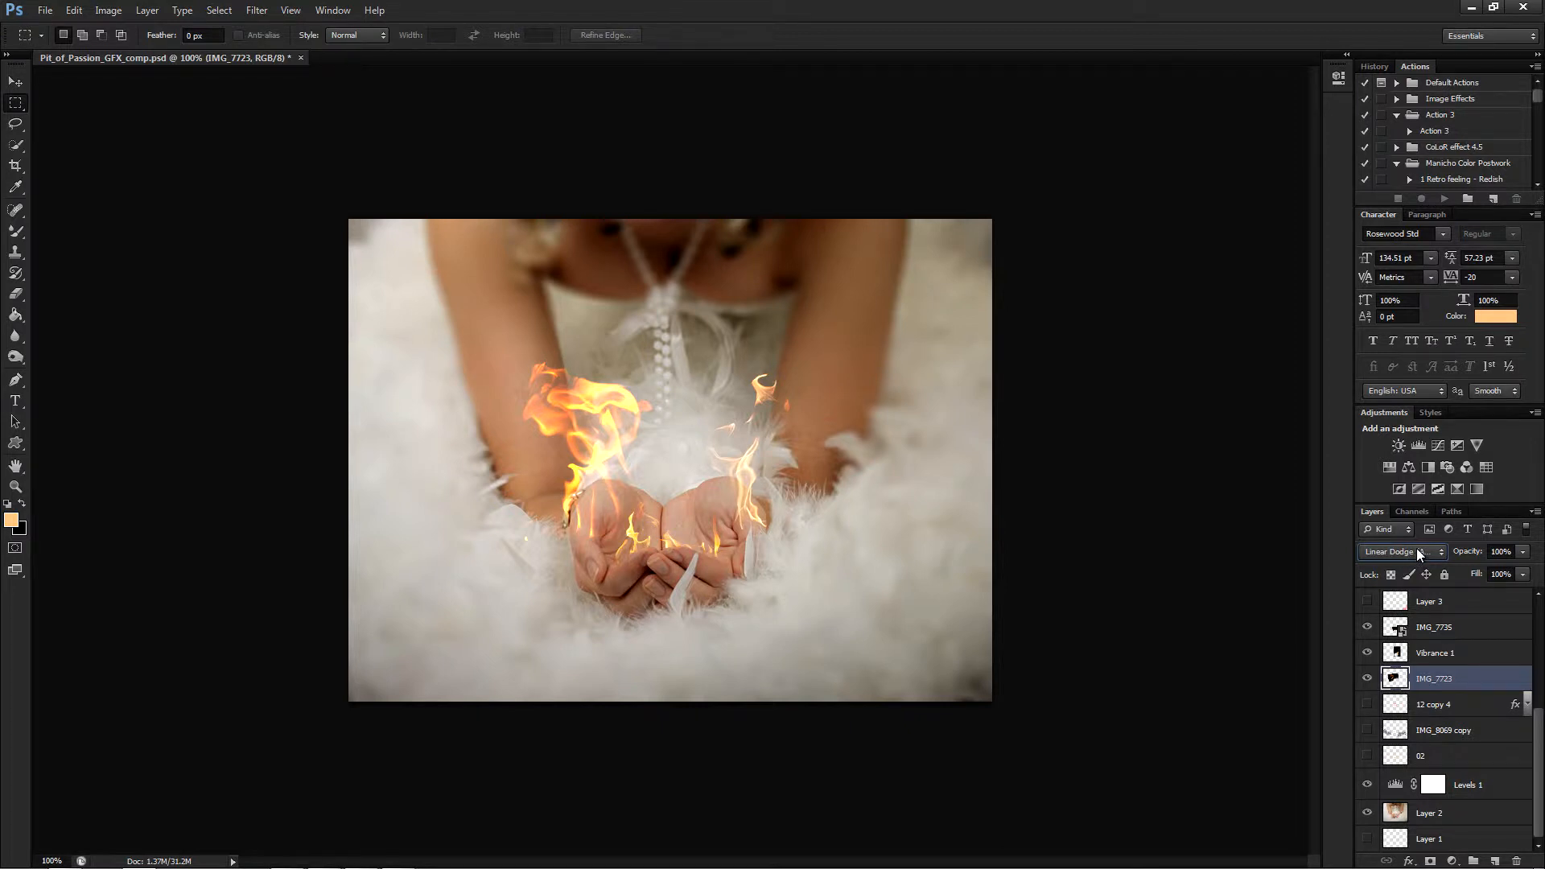
pyautogui.scroll(1, 1416, 548)
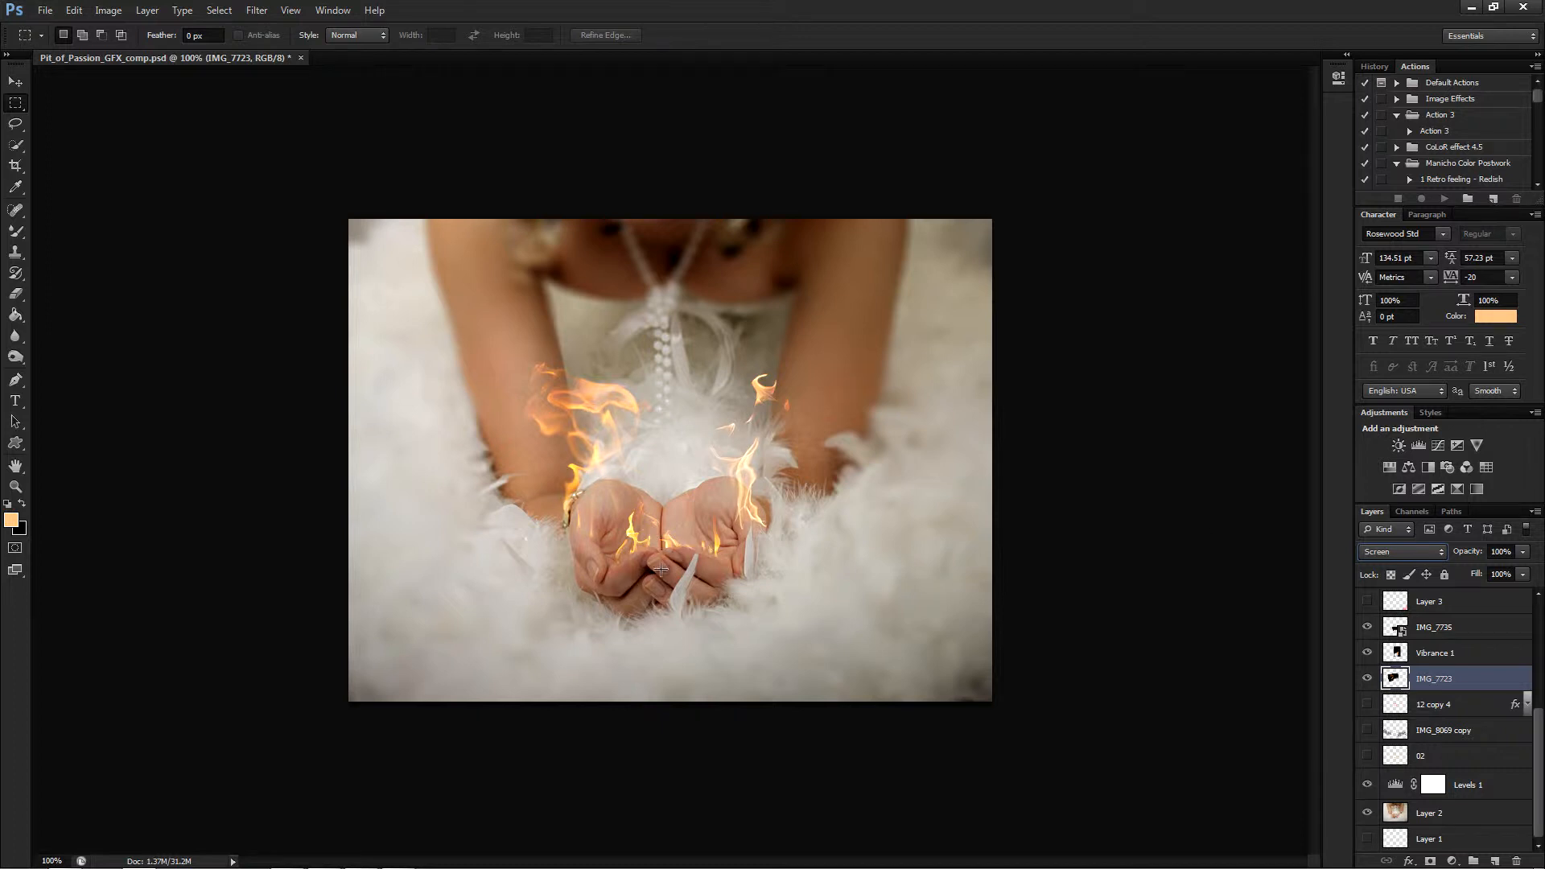
# Select the IMG_7735 layer, toggle its visibility off and on, and examine its small flames over the palms up close
pyautogui.click(1458, 638)
pyautogui.click(1368, 628)
pyautogui.click(1368, 628)
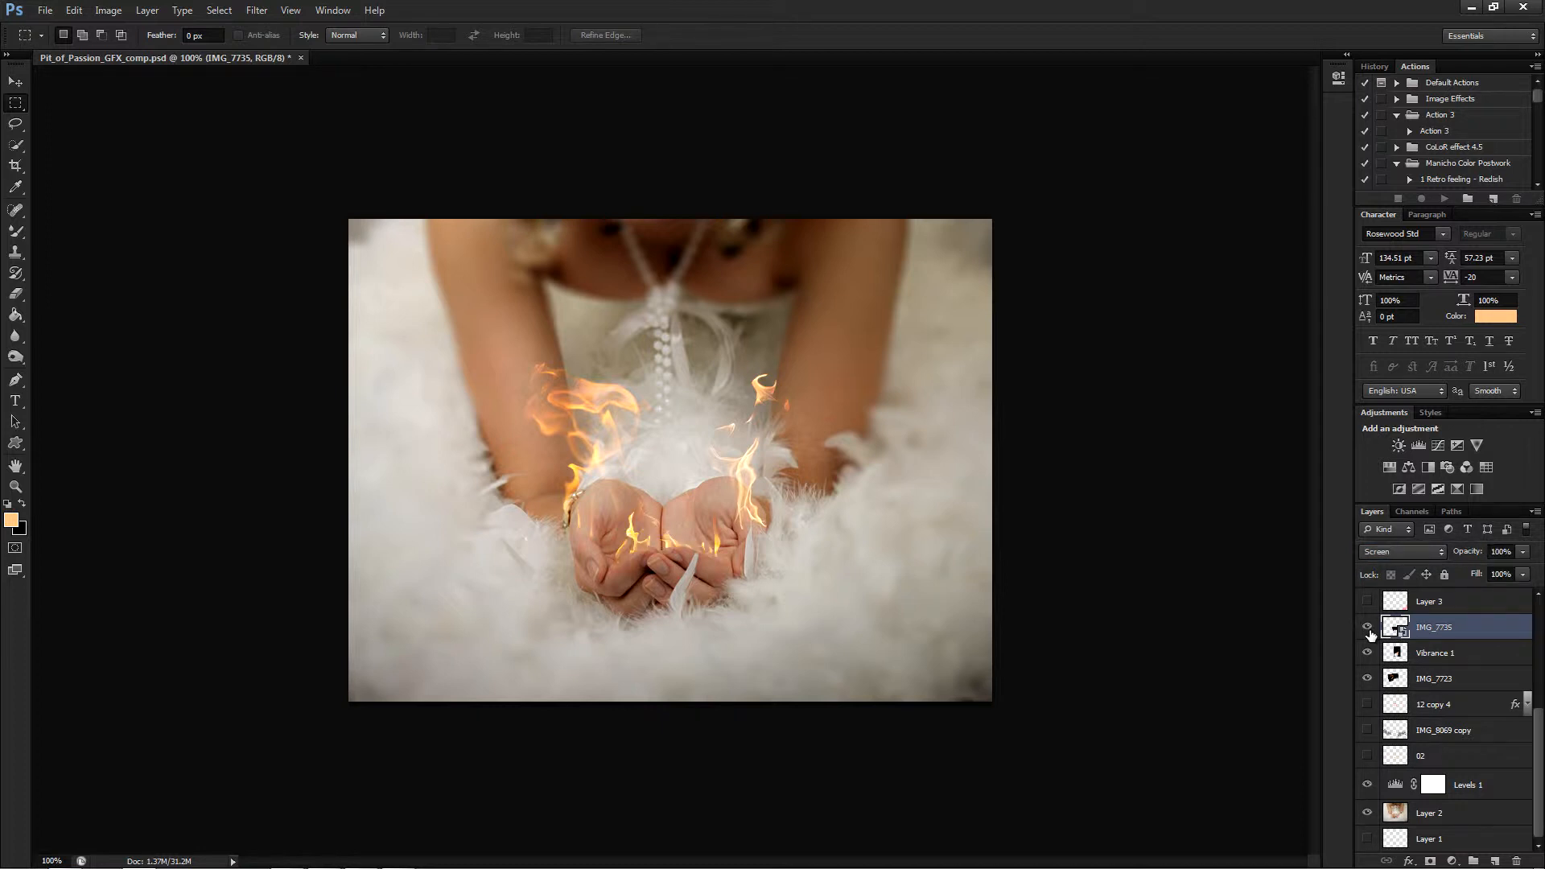
pyautogui.click(1369, 630)
pyautogui.click(1369, 630)
pyautogui.scroll(10, 652, 562)
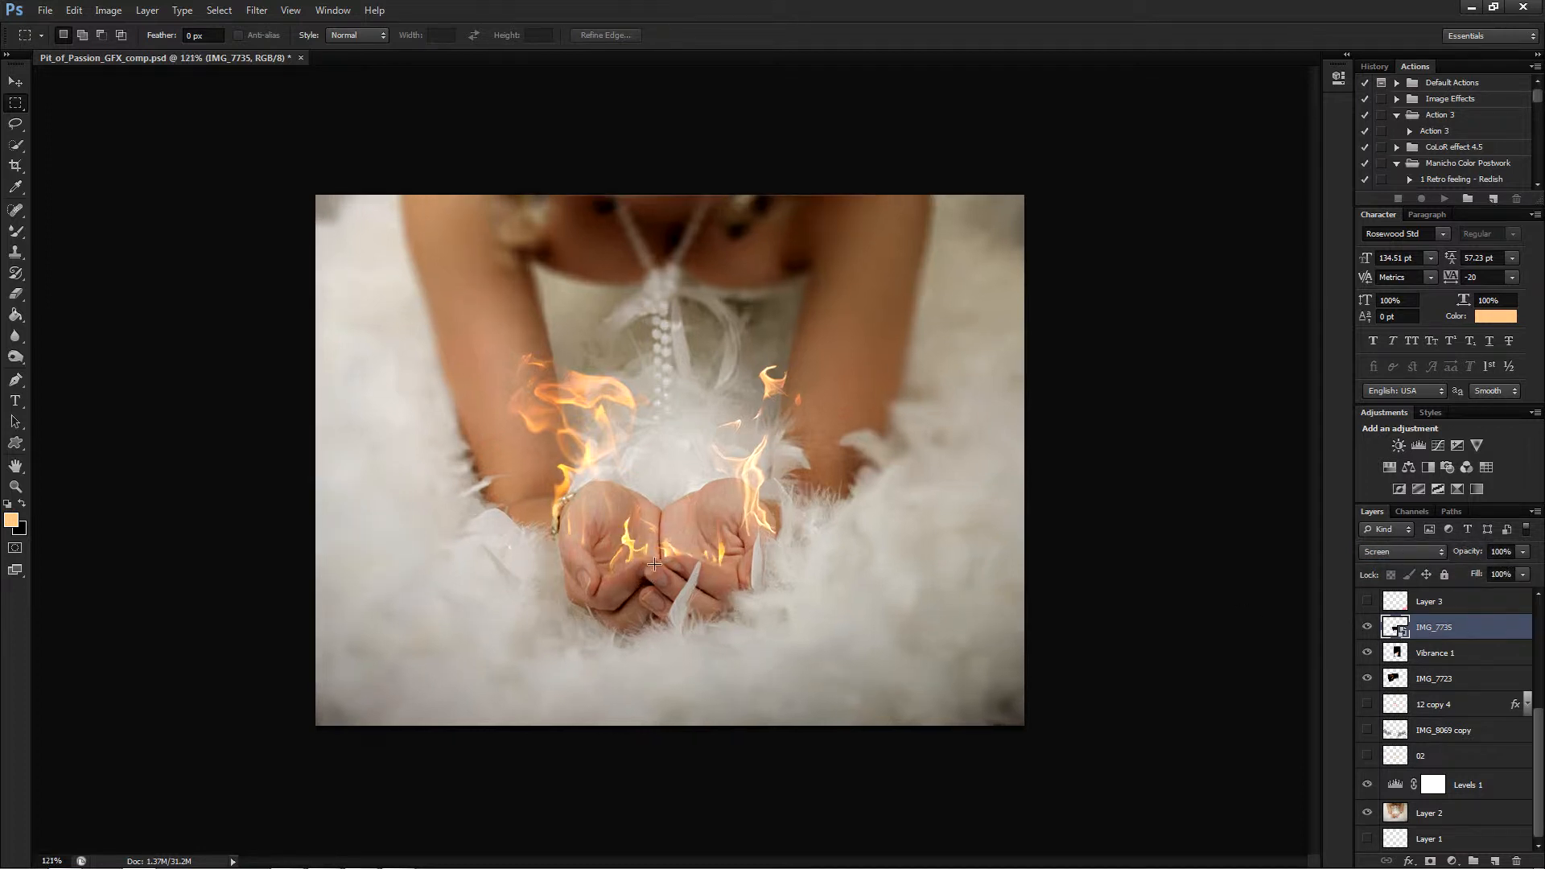
pyautogui.scroll(3, 648, 523)
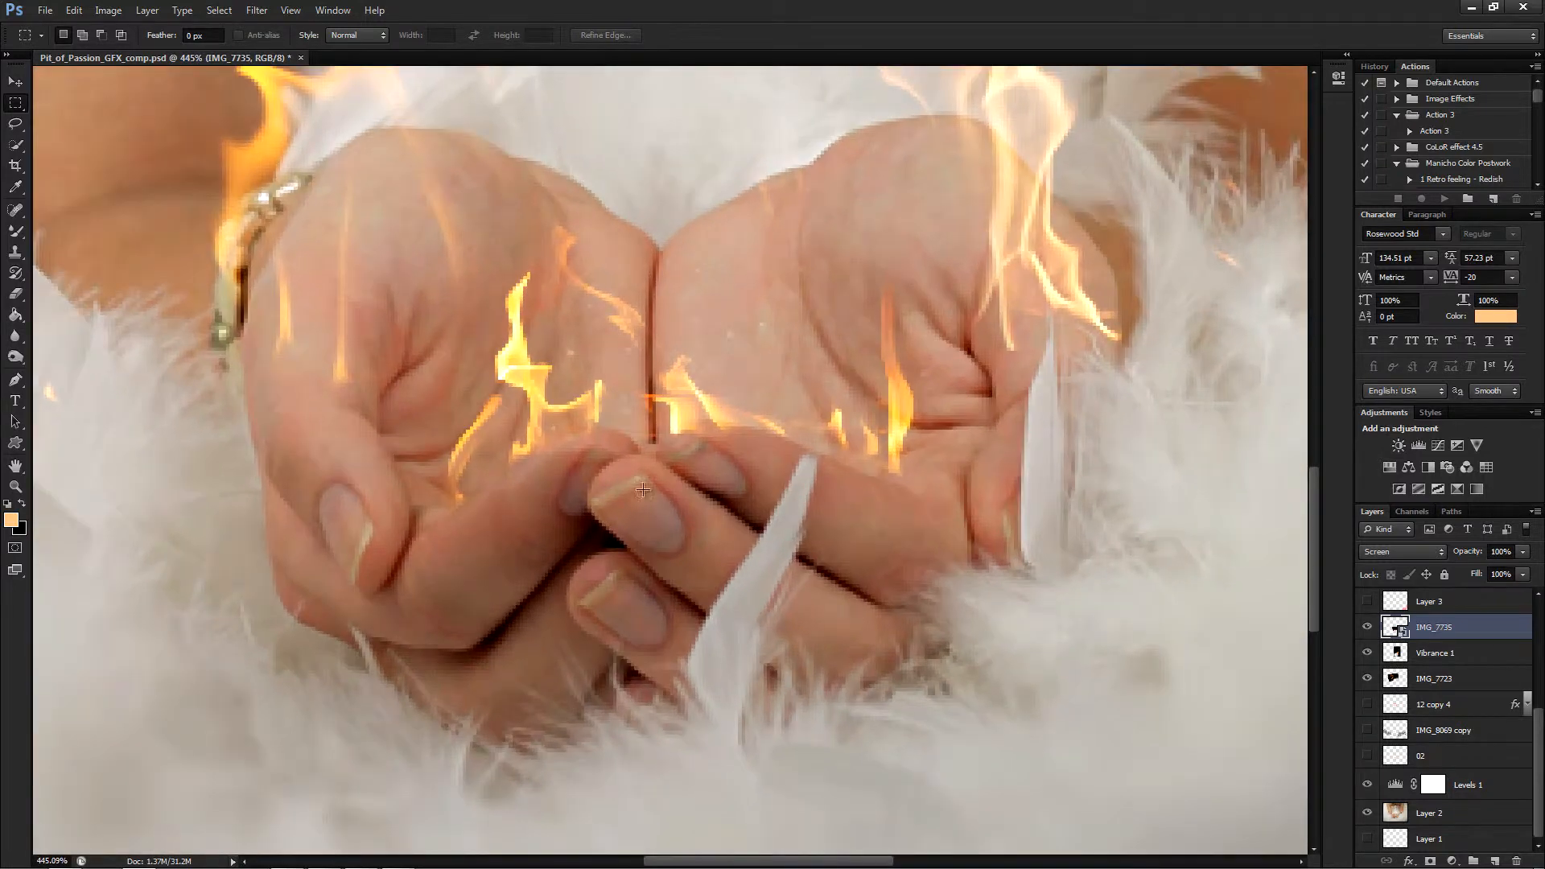
pyautogui.scroll(-3, 717, 456)
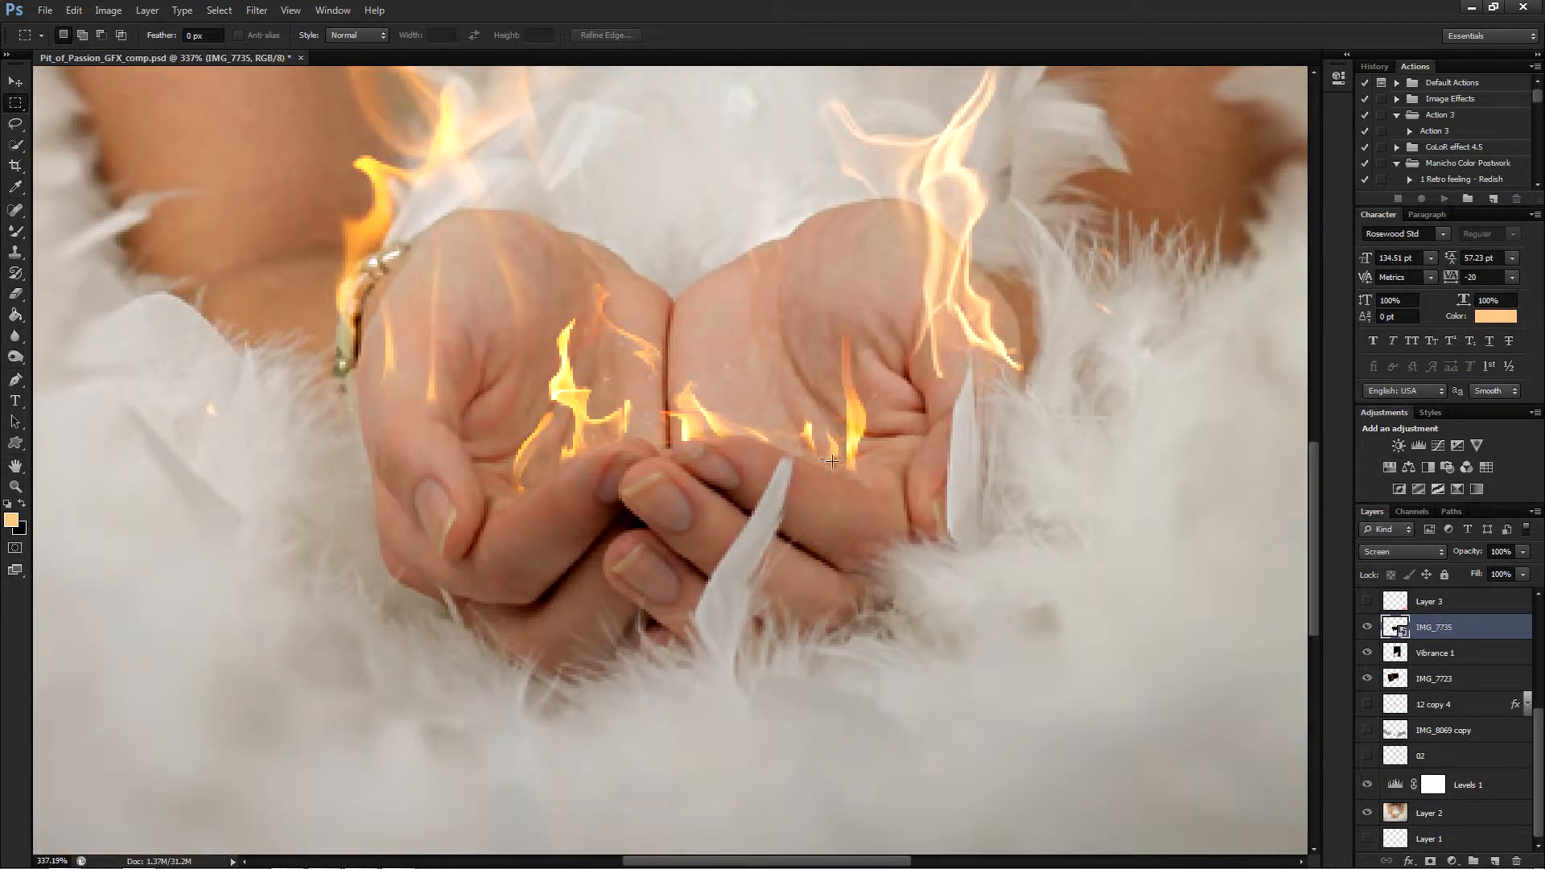
pyautogui.scroll(-10, 622, 481)
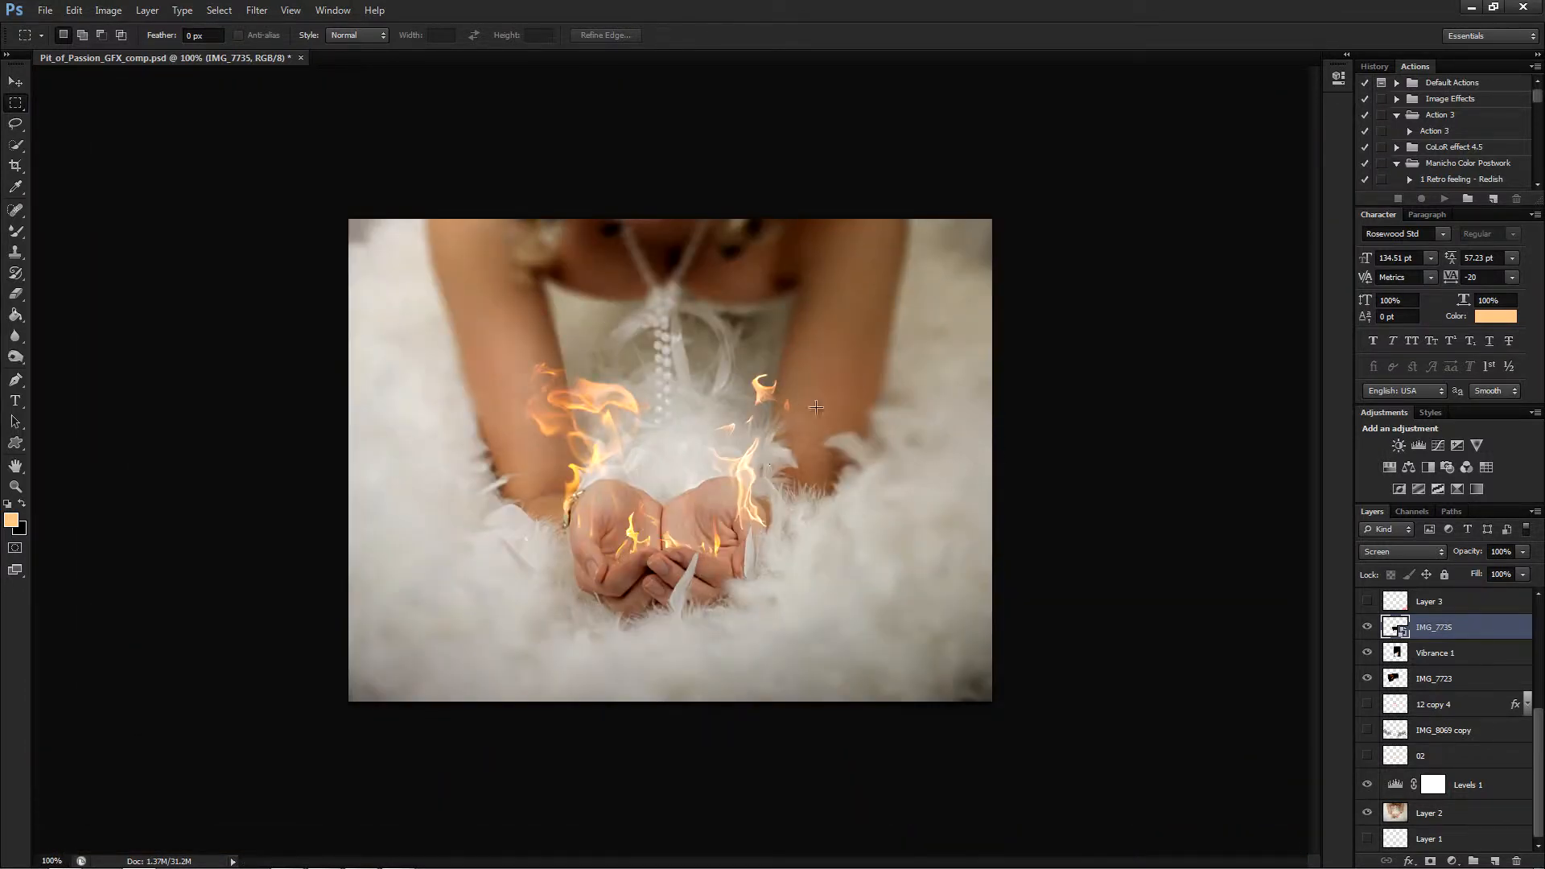
# Select the 12 copy 4 layer, compare the image with and without it, and leave its heart-shaped flame visible
pyautogui.click(1365, 653)
pyautogui.click(1477, 684)
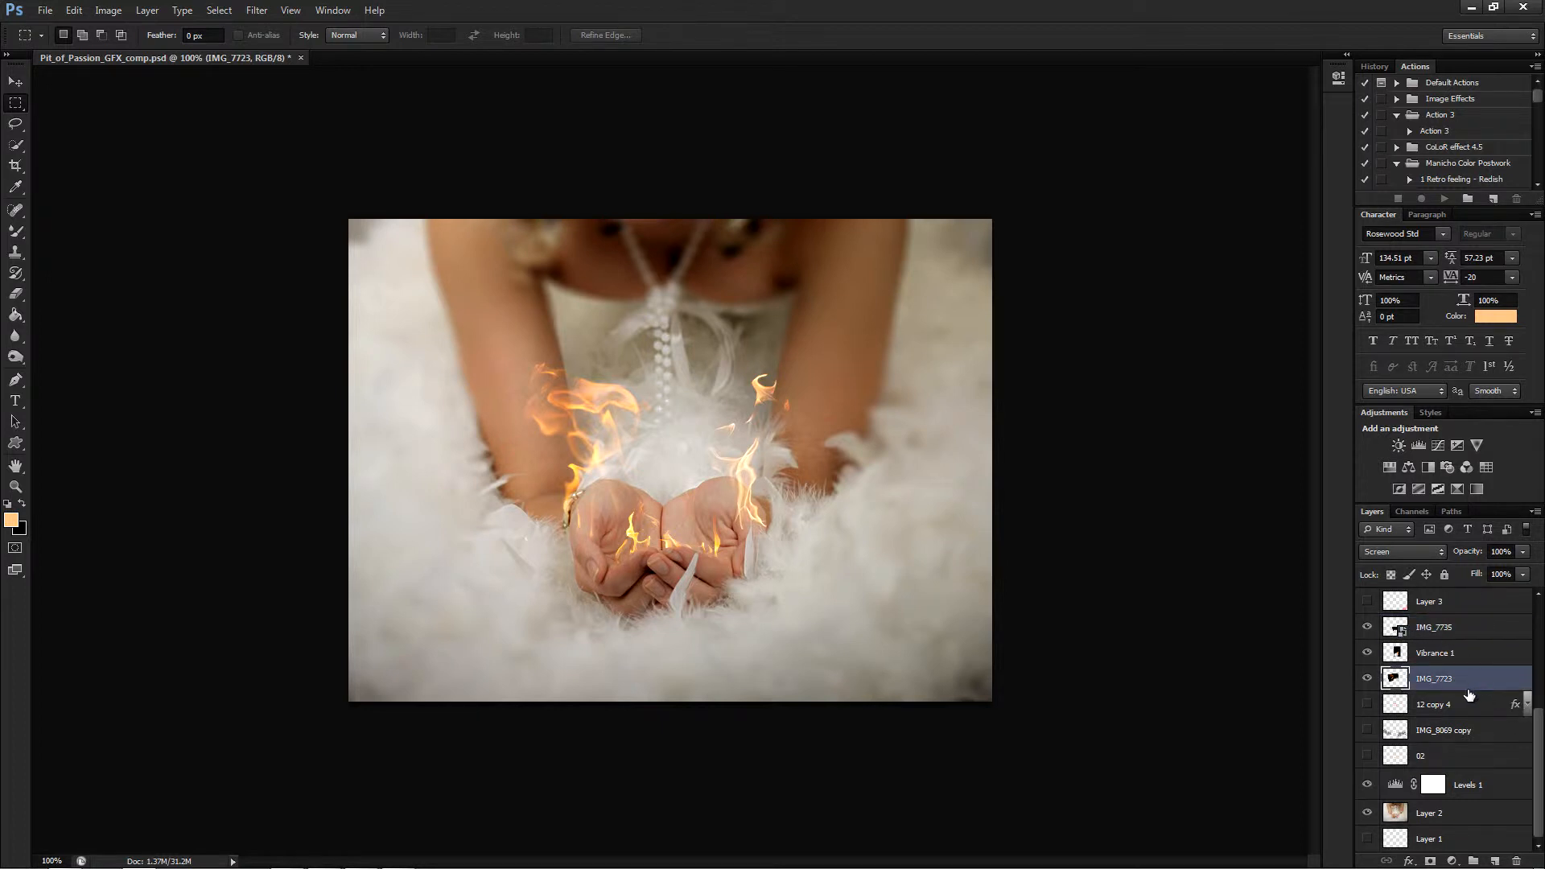
pyautogui.click(1467, 712)
pyautogui.click(1366, 705)
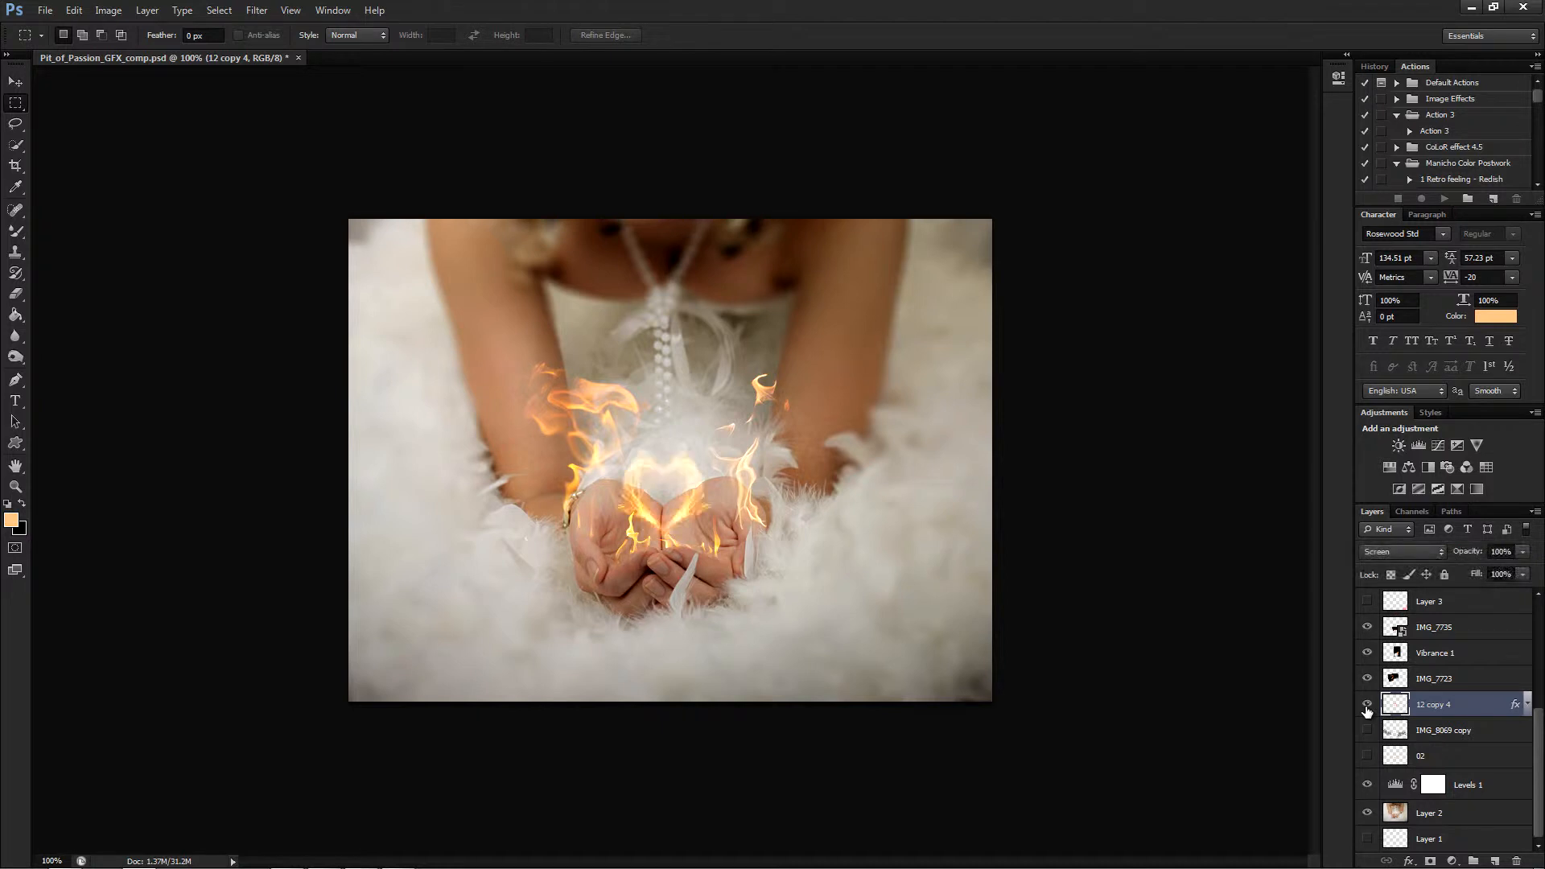
pyautogui.click(1366, 704)
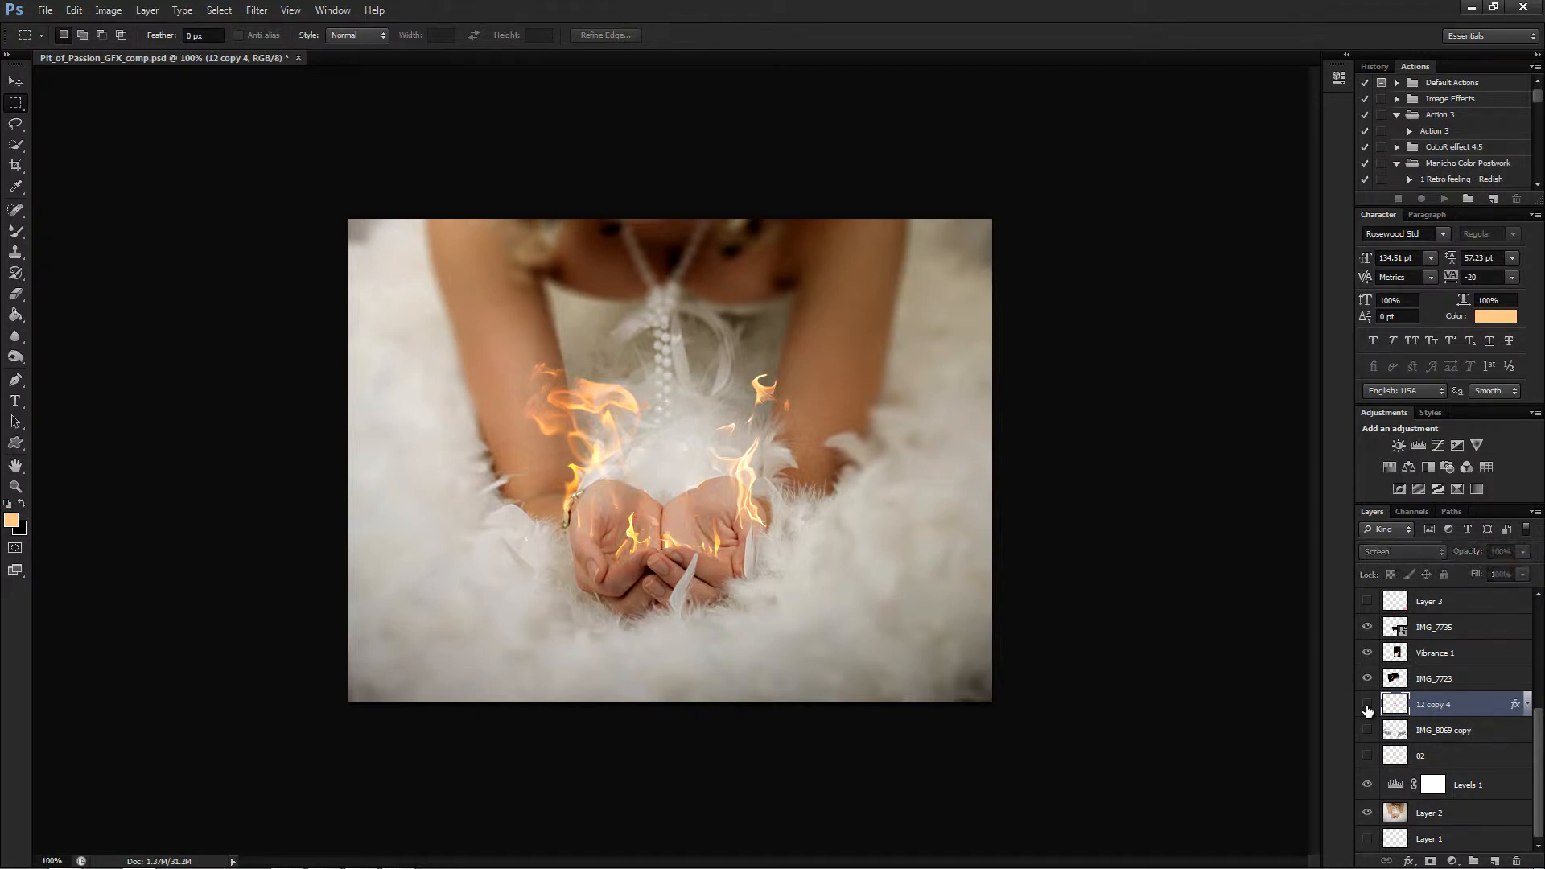
pyautogui.click(1366, 705)
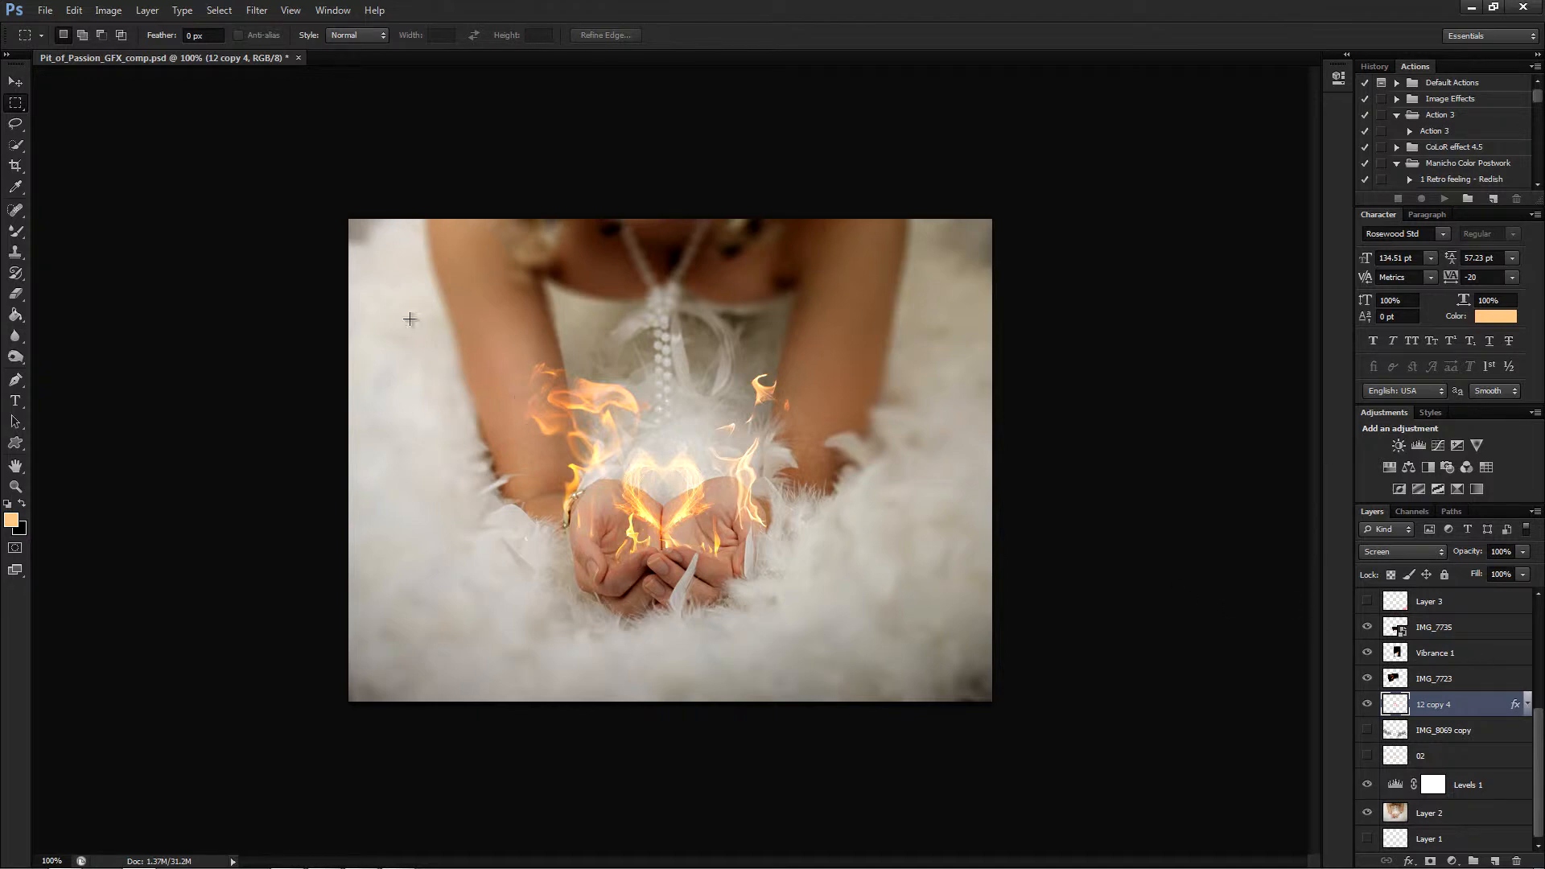
# Start opening a file and browse through =STOCKS= to the NEW FLAME STOCKS_flame painter folder
pyautogui.click(45, 10)
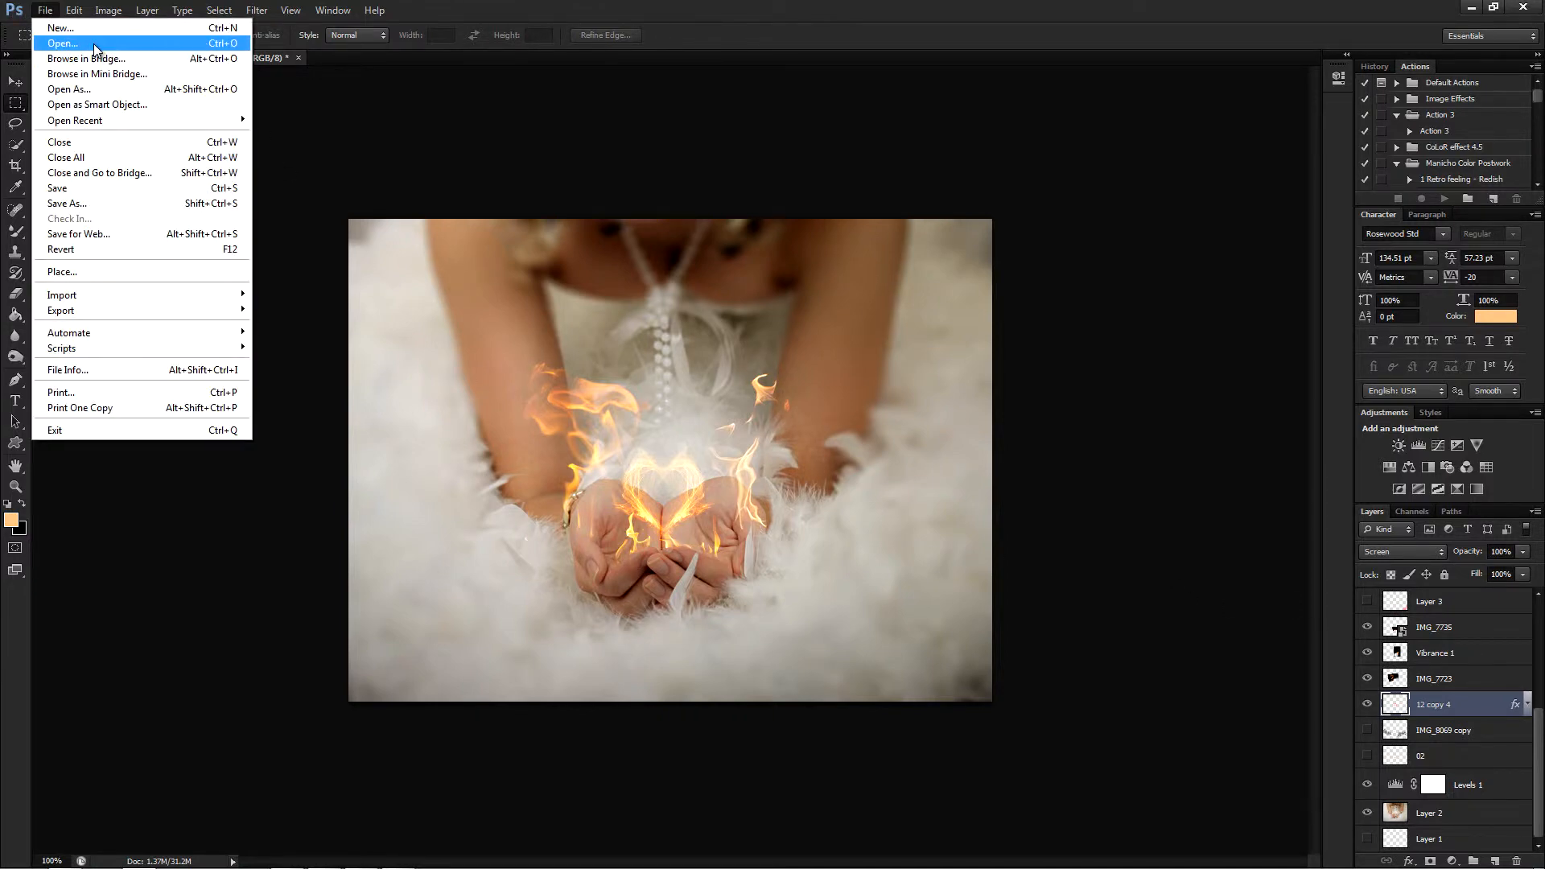
pyautogui.click(94, 45)
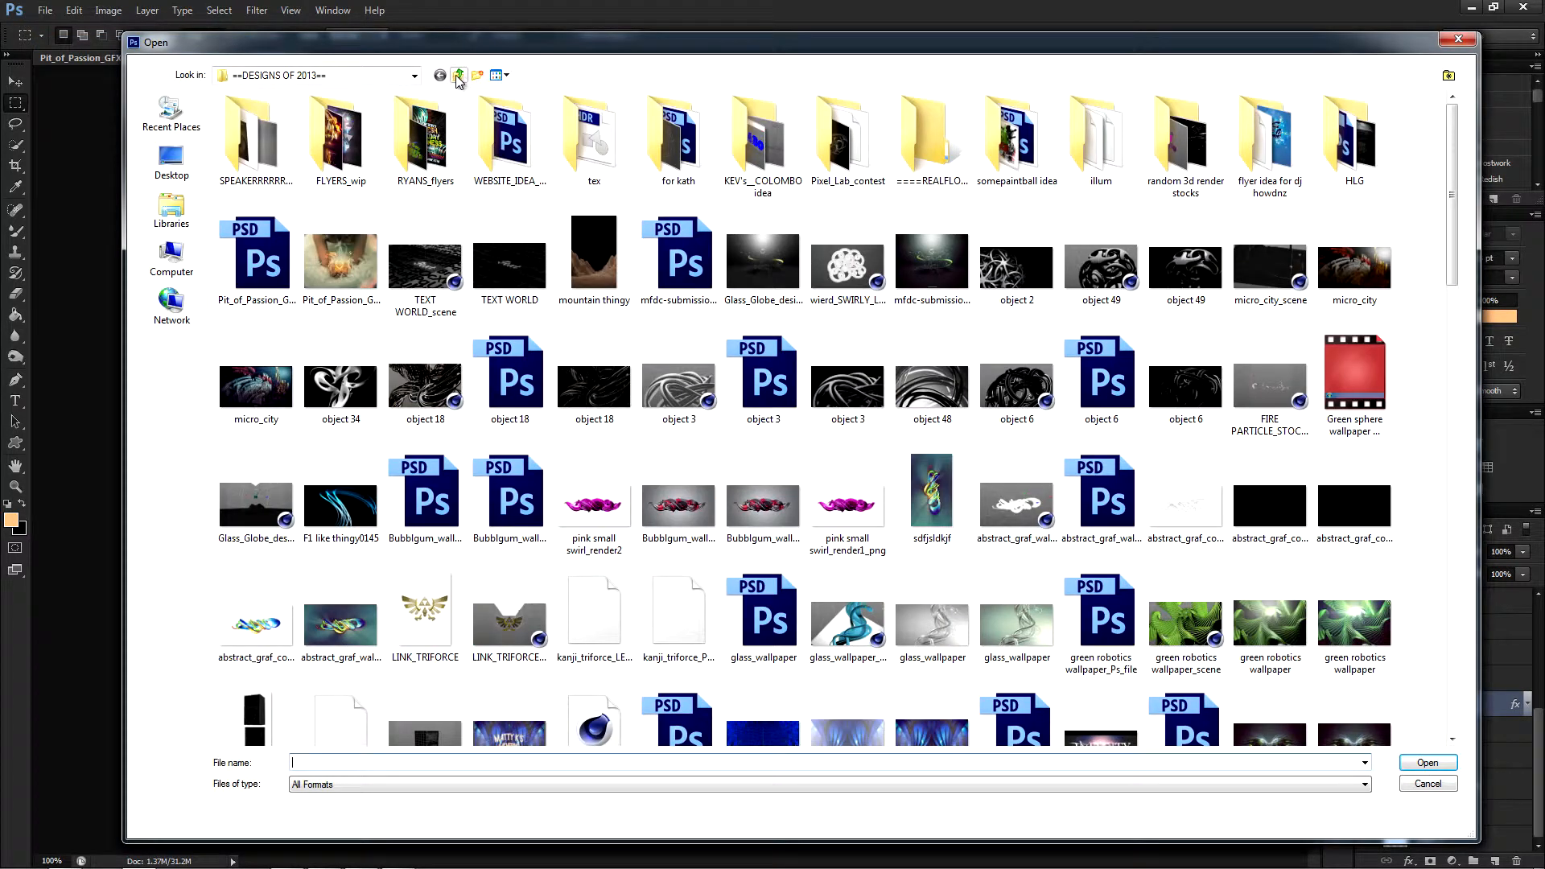
pyautogui.click(458, 75)
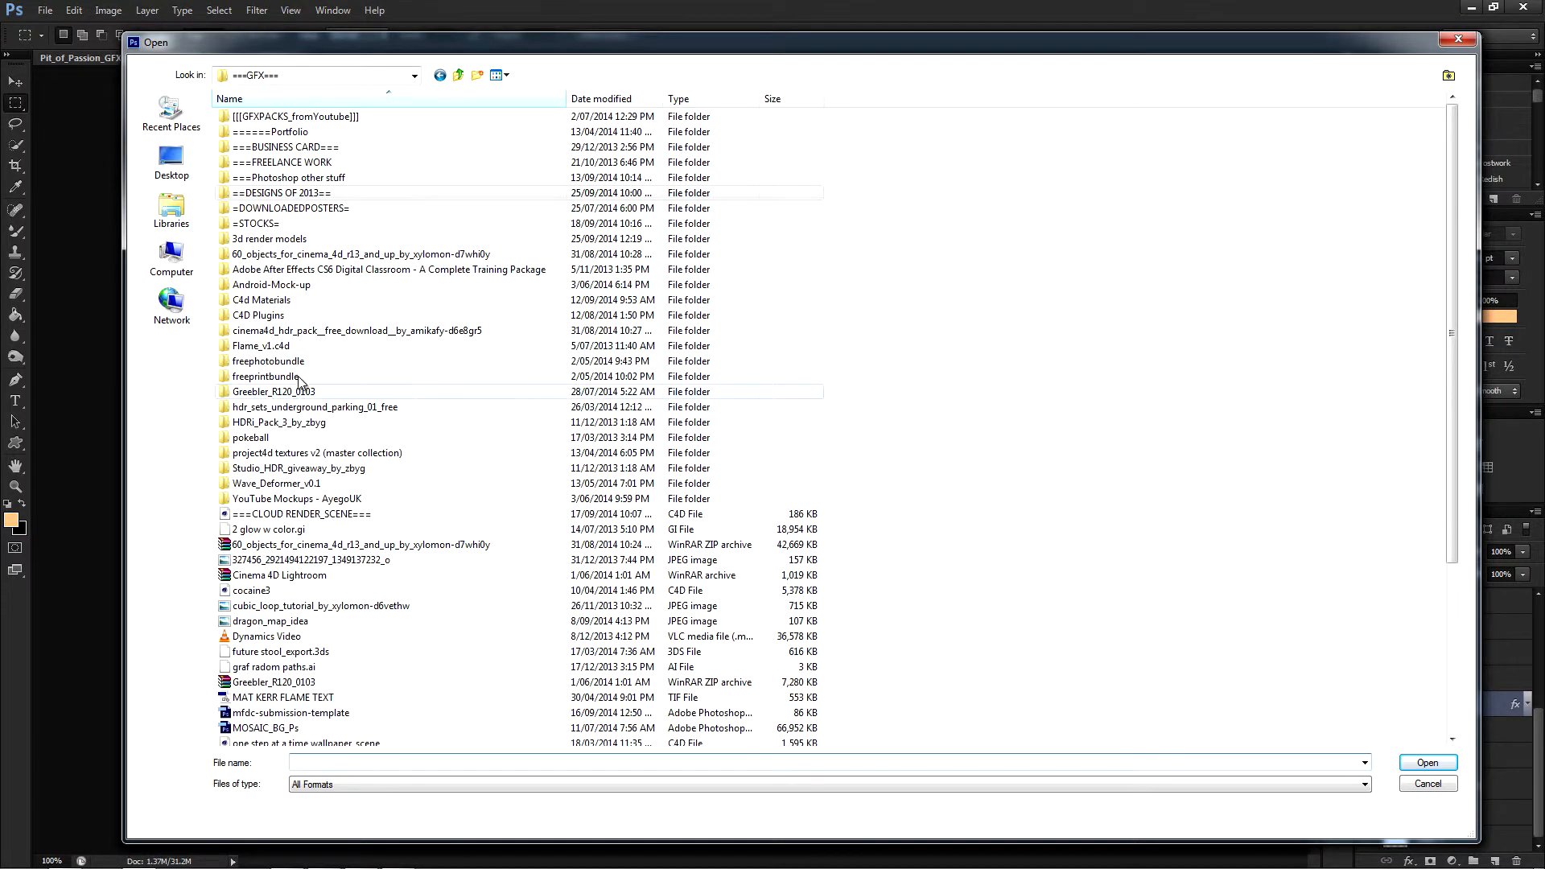
pyautogui.doubleClick(273, 223)
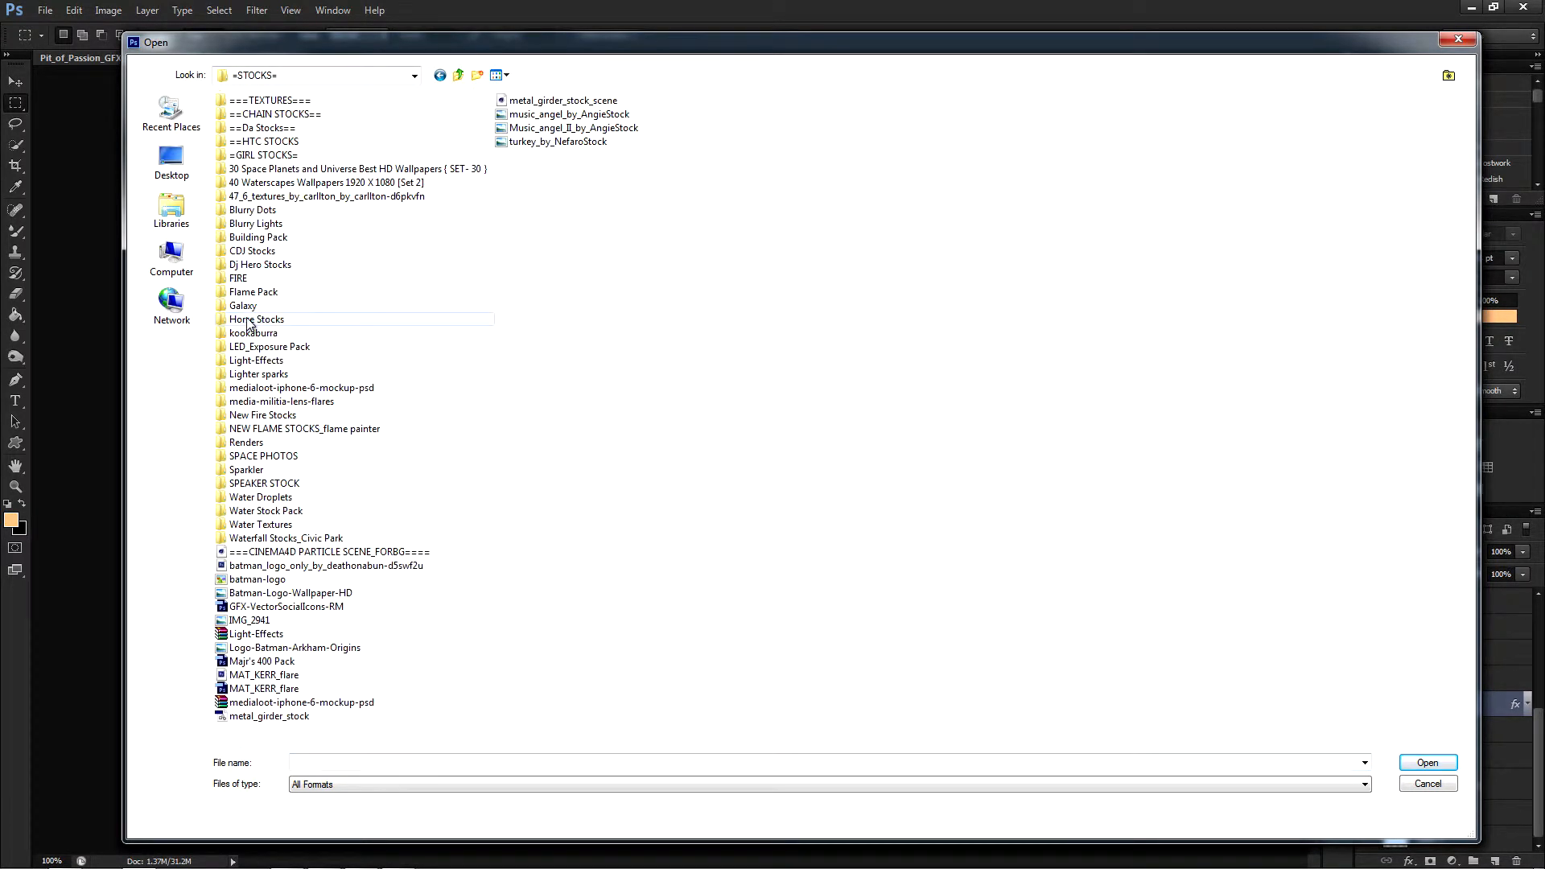
pyautogui.click(278, 389)
pyautogui.doubleClick(272, 417)
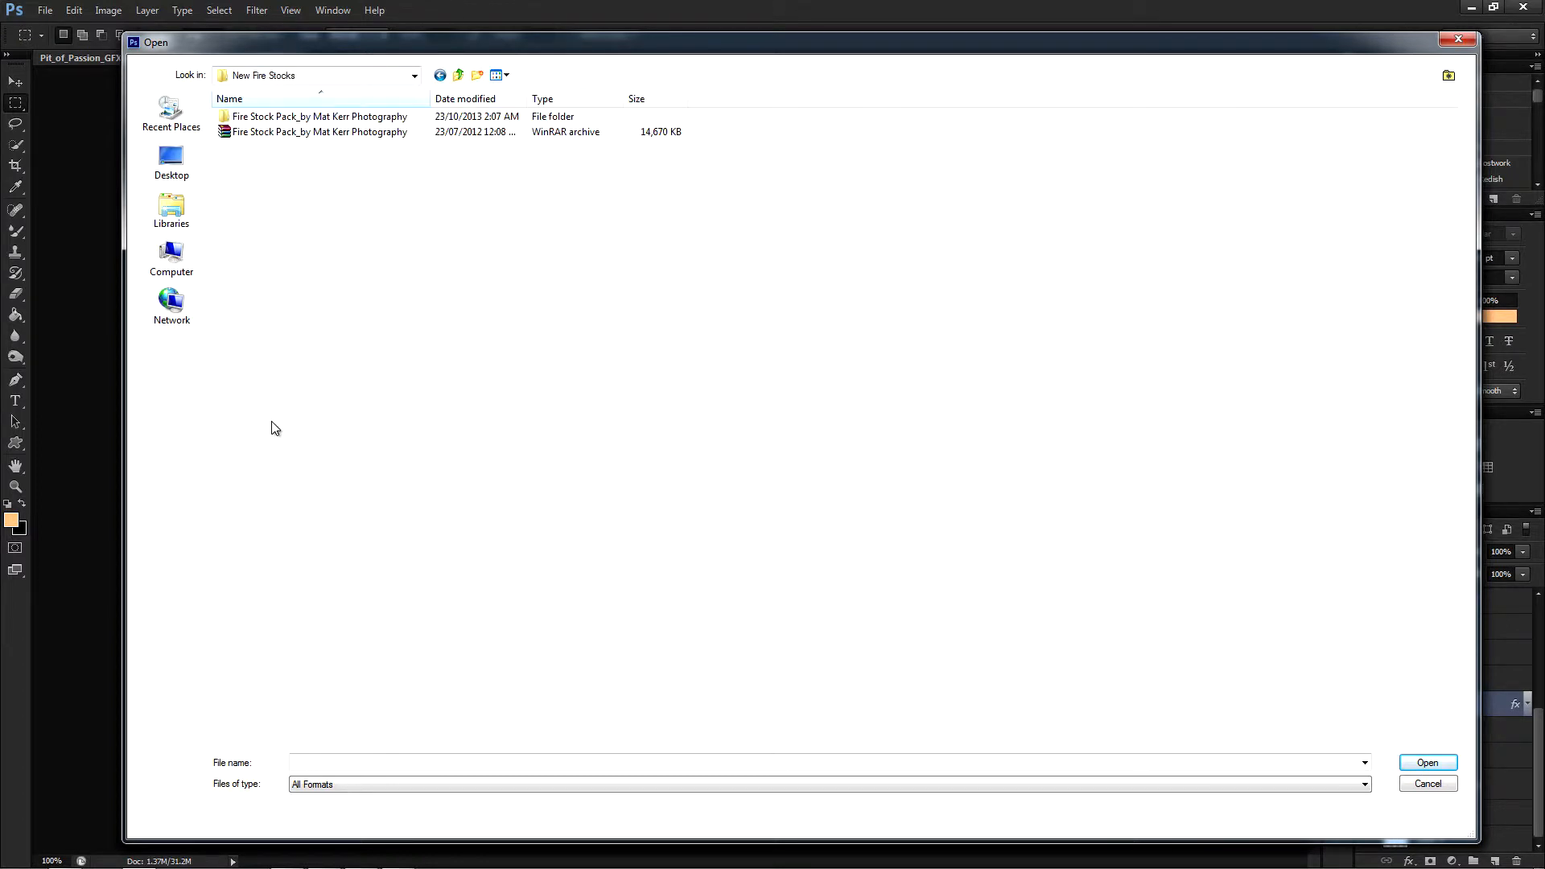
pyautogui.press('BackSpace')
pyautogui.doubleClick(278, 432)
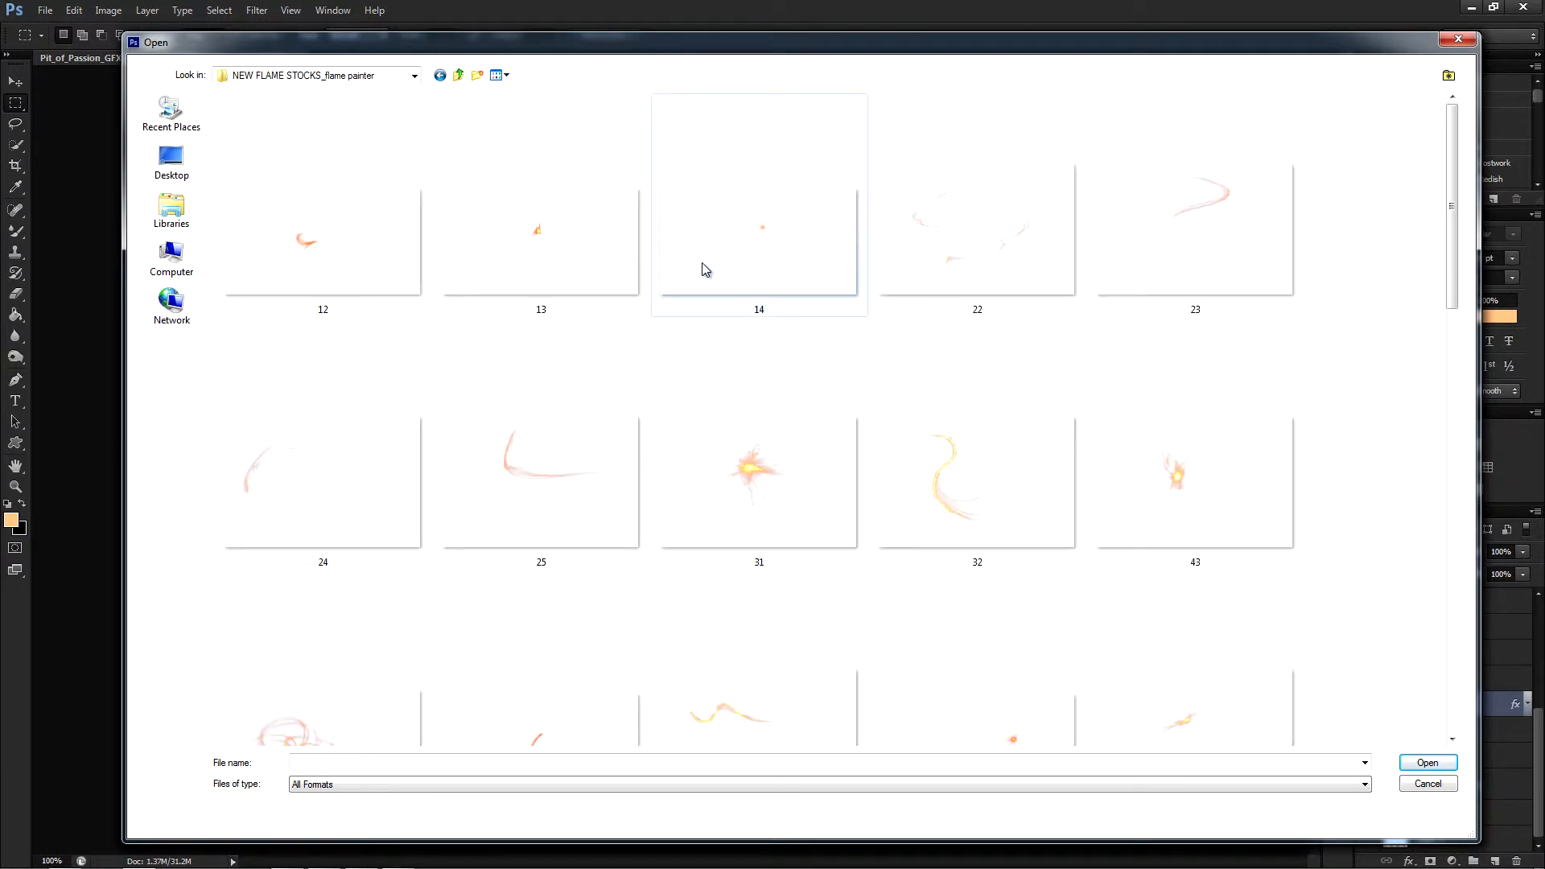
# Preview the flame painter stock images one after another, from 12 through to 321, and close the viewer
pyautogui.rightClick(353, 230)
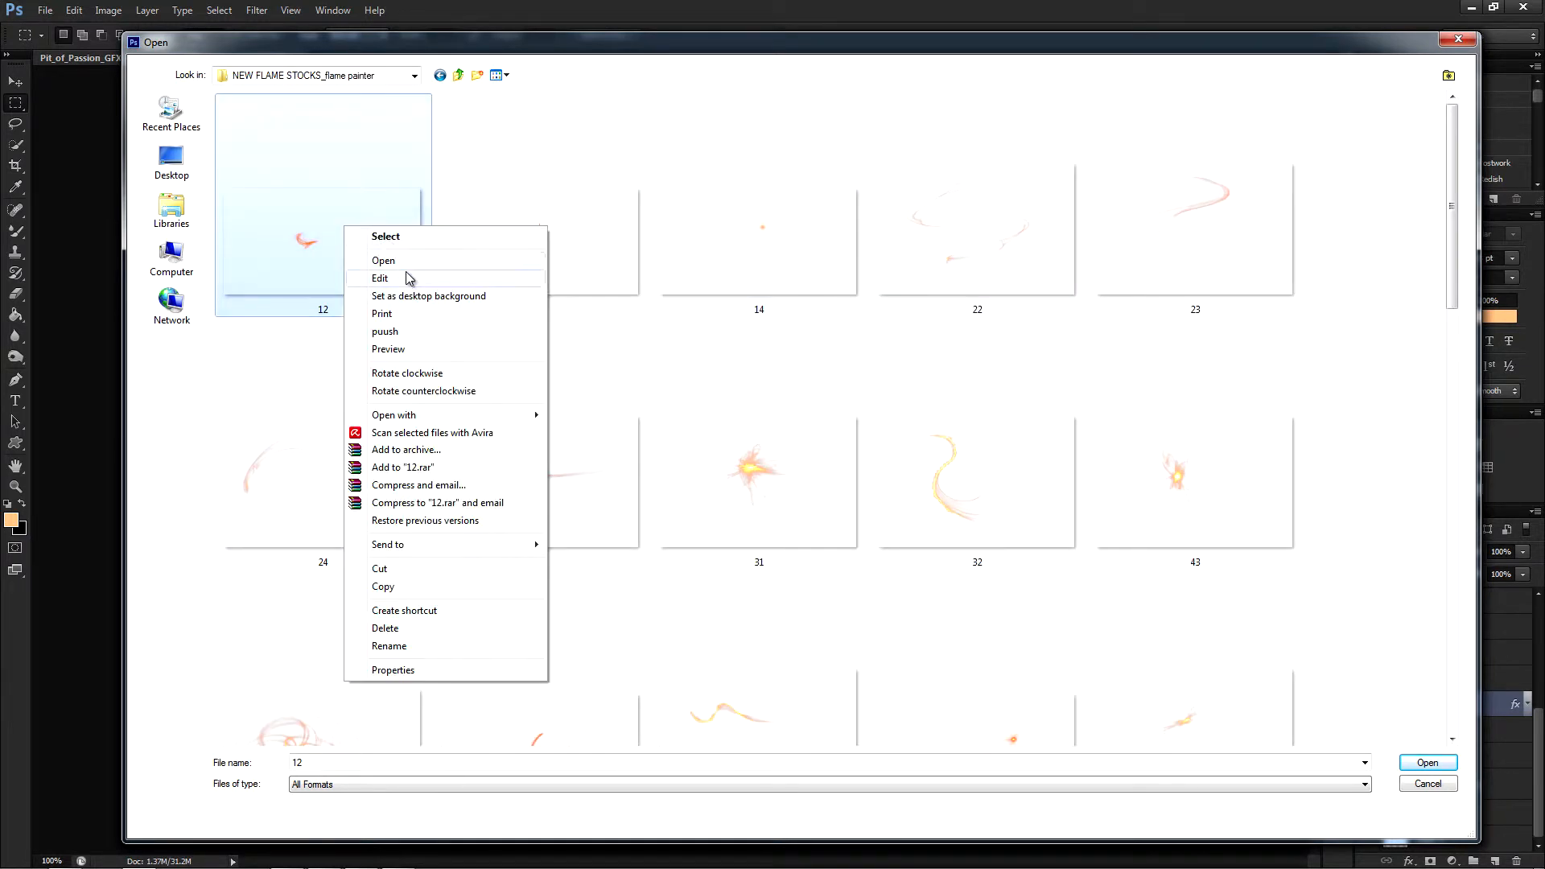
pyautogui.click(431, 350)
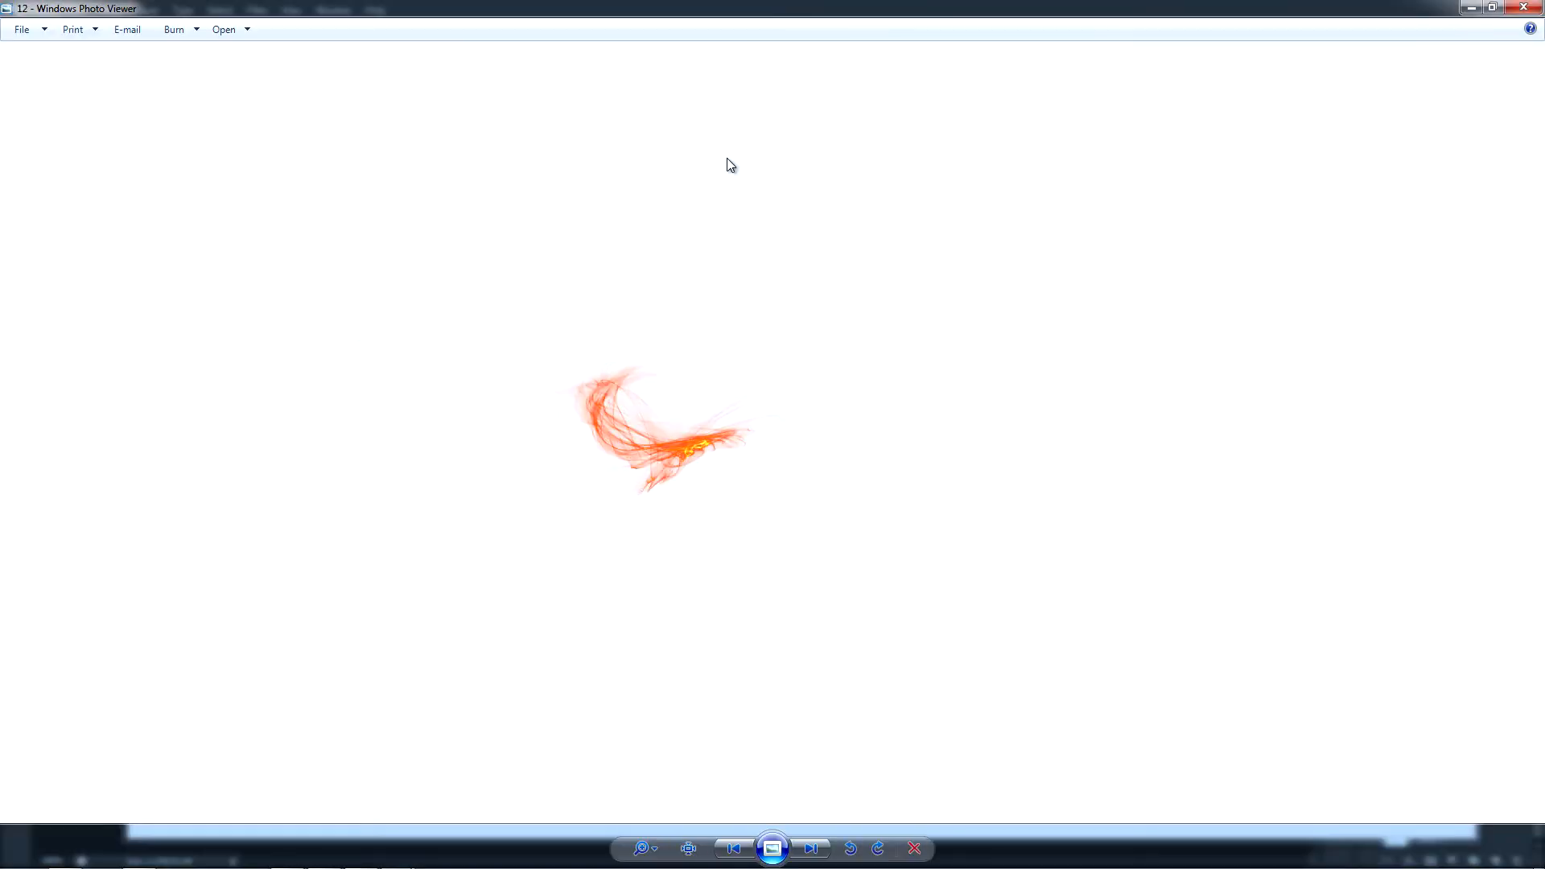
pyautogui.press('Right')
pyautogui.press('Right')
pyautogui.press('Right')
pyautogui.press('Right')
pyautogui.press('Right')
pyautogui.press('Right')
pyautogui.press('Right')
pyautogui.press('Right')
pyautogui.press('Right')
pyautogui.press('Right')
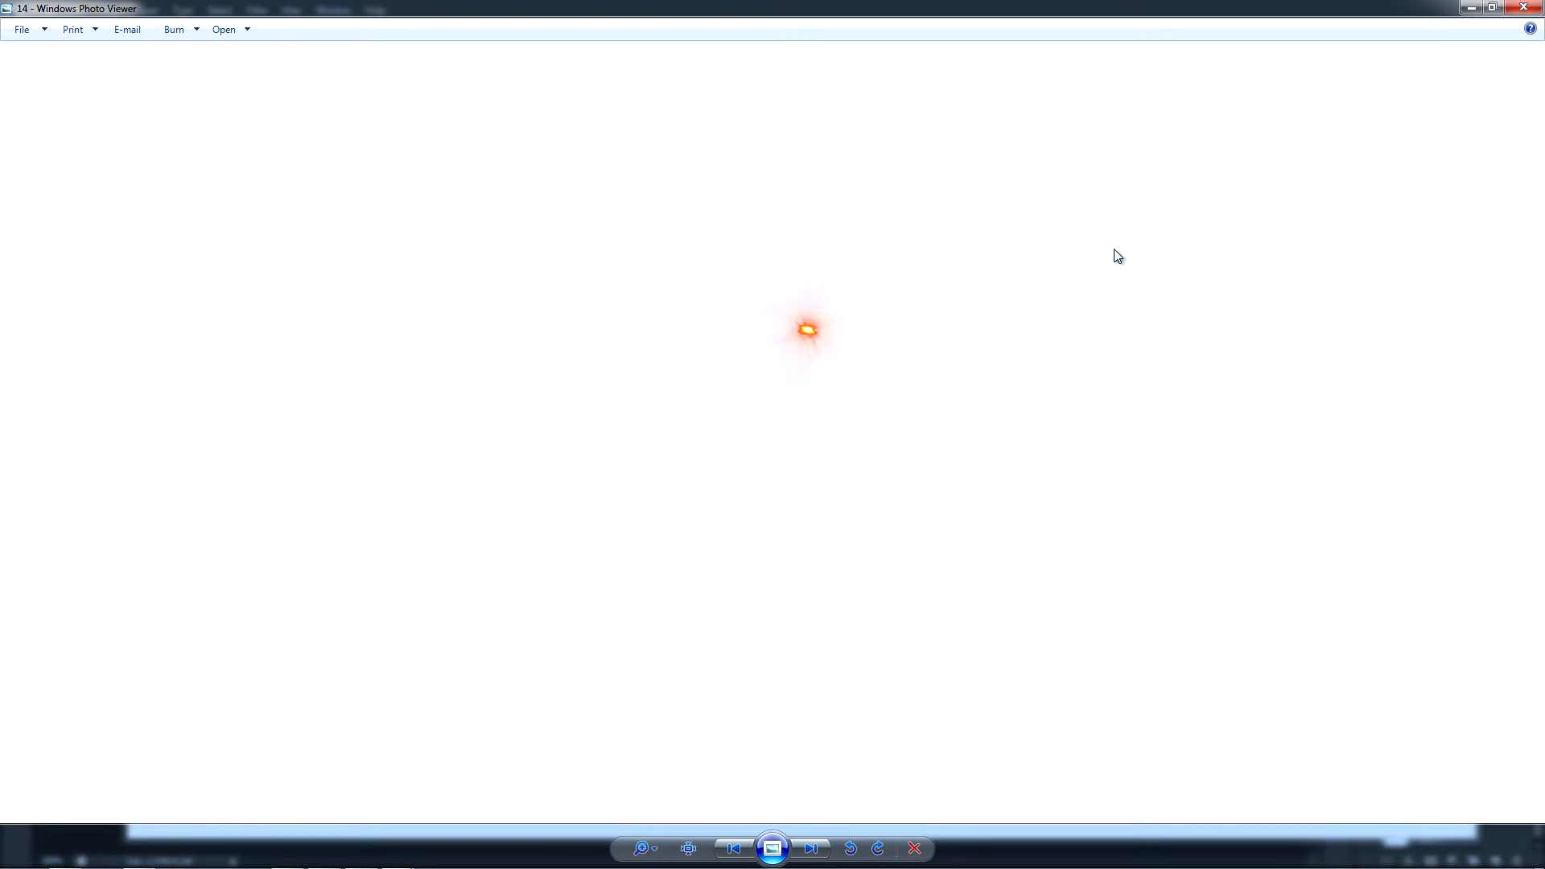
pyautogui.press('Right')
pyautogui.press('Right')
pyautogui.press('Right')
pyautogui.press('Right')
pyautogui.press('Right')
pyautogui.press('Right')
pyautogui.press('Right')
pyautogui.press('Right')
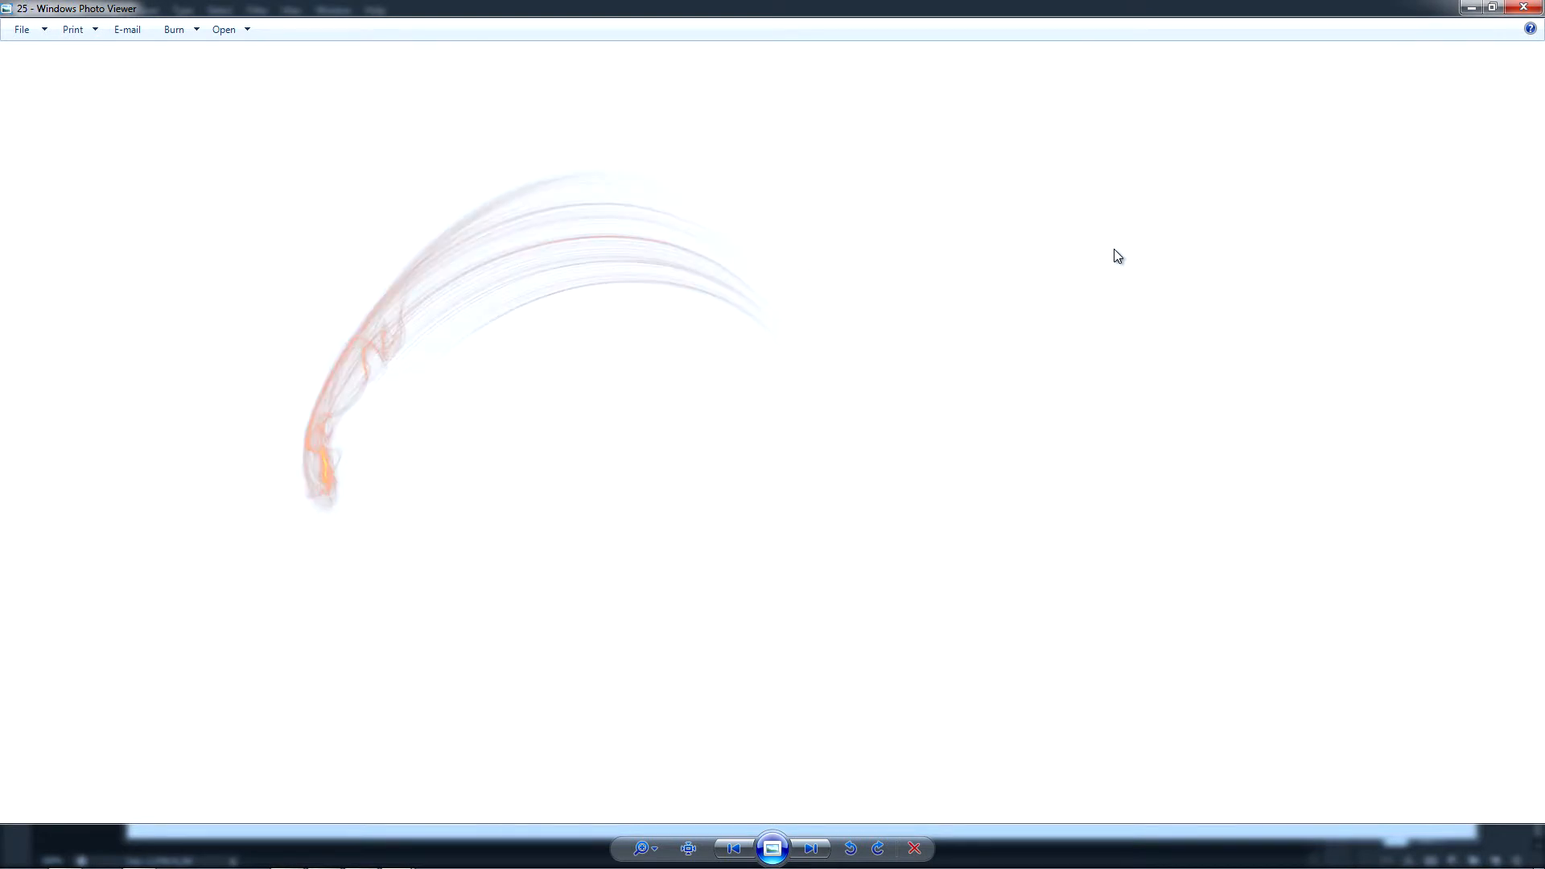
pyautogui.press('Right')
pyautogui.press('Right')
pyautogui.press('Right')
pyautogui.press('Right')
pyautogui.press('Right')
pyautogui.press('Right')
pyautogui.press('Right')
pyautogui.press('Right')
pyautogui.press('Right')
pyautogui.press('Right')
pyautogui.press('Right')
pyautogui.press('Right')
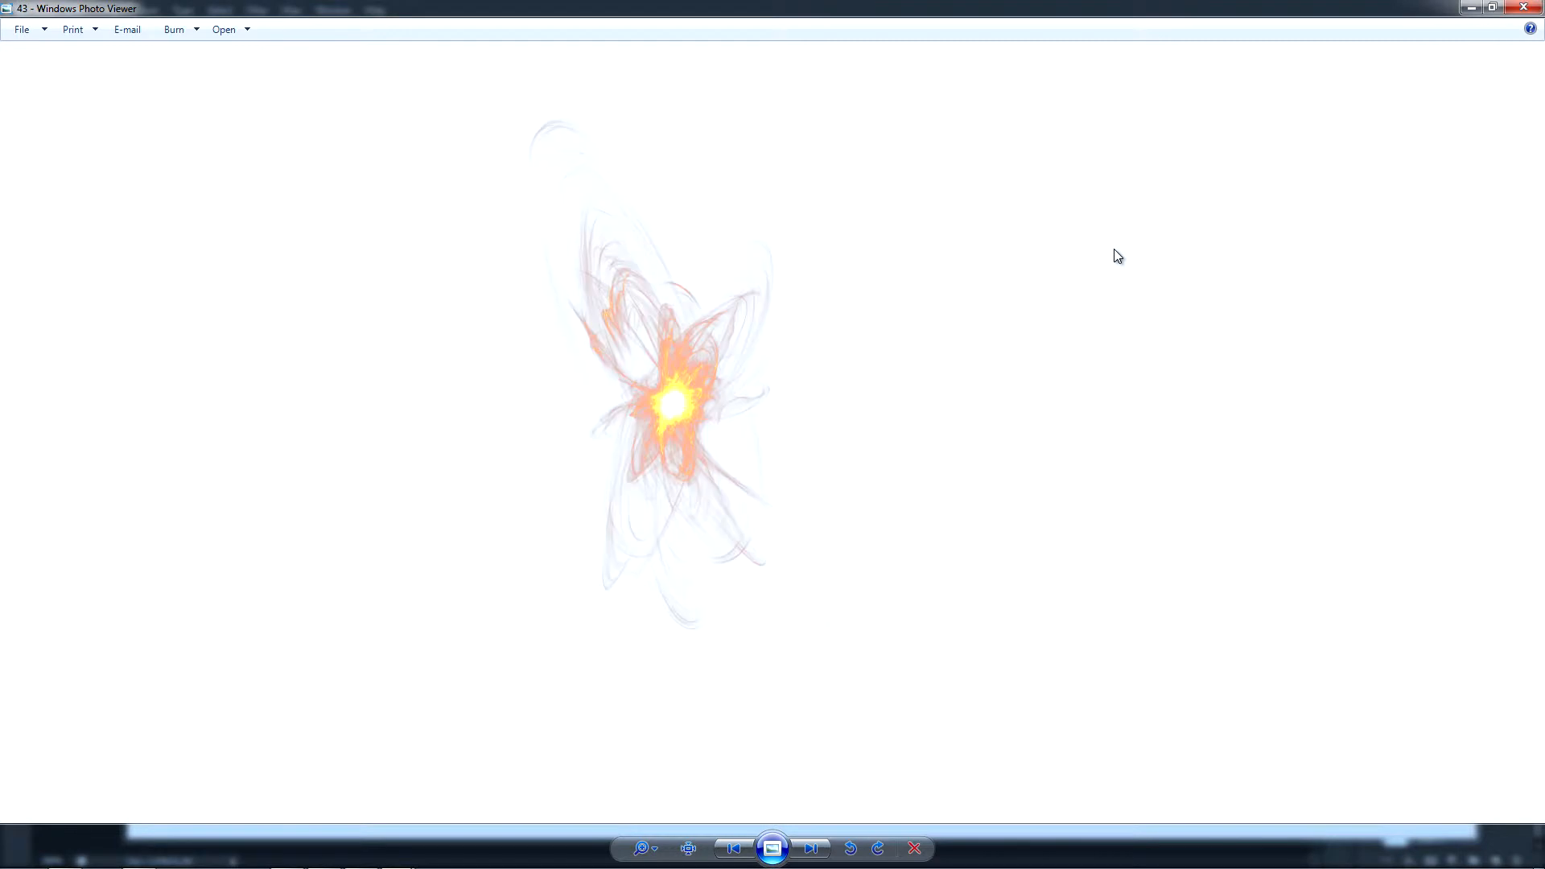
pyautogui.press('Right')
pyautogui.press('Right')
pyautogui.press('Right')
pyautogui.press('Right')
pyautogui.press('Right')
pyautogui.press('Right')
pyautogui.press('Right')
pyautogui.press('Right')
pyautogui.press('Right')
pyautogui.press('Right')
pyautogui.press('Right')
pyautogui.press('Right')
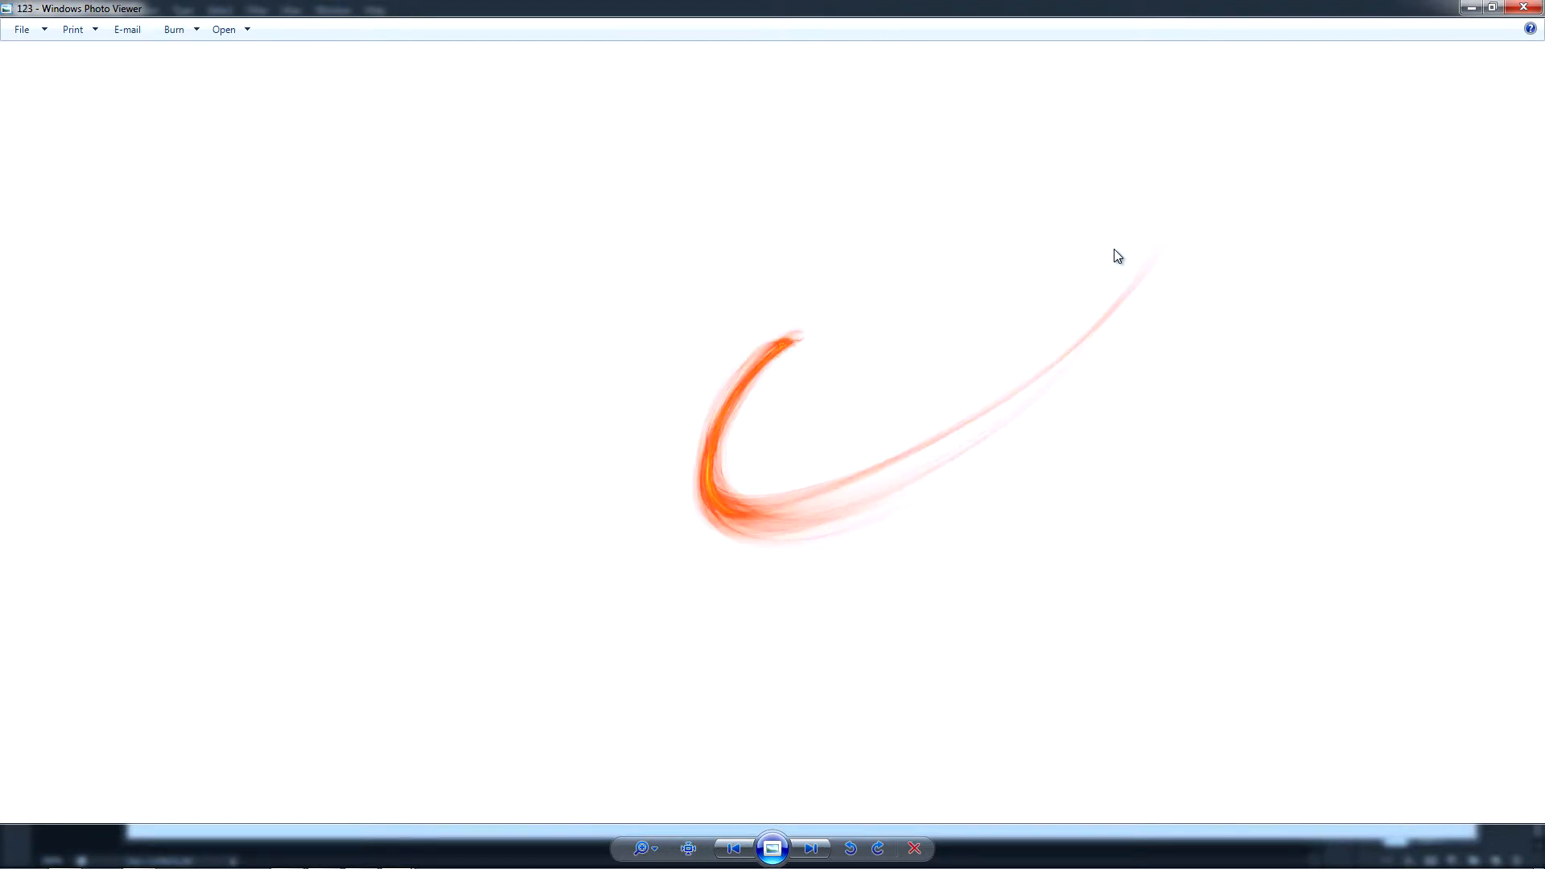
pyautogui.press('Right')
pyautogui.press('Right')
pyautogui.press('Right')
pyautogui.press('Right')
pyautogui.press('Right')
pyautogui.press('Right')
pyautogui.press('Right')
pyautogui.press('Right')
pyautogui.press('Right')
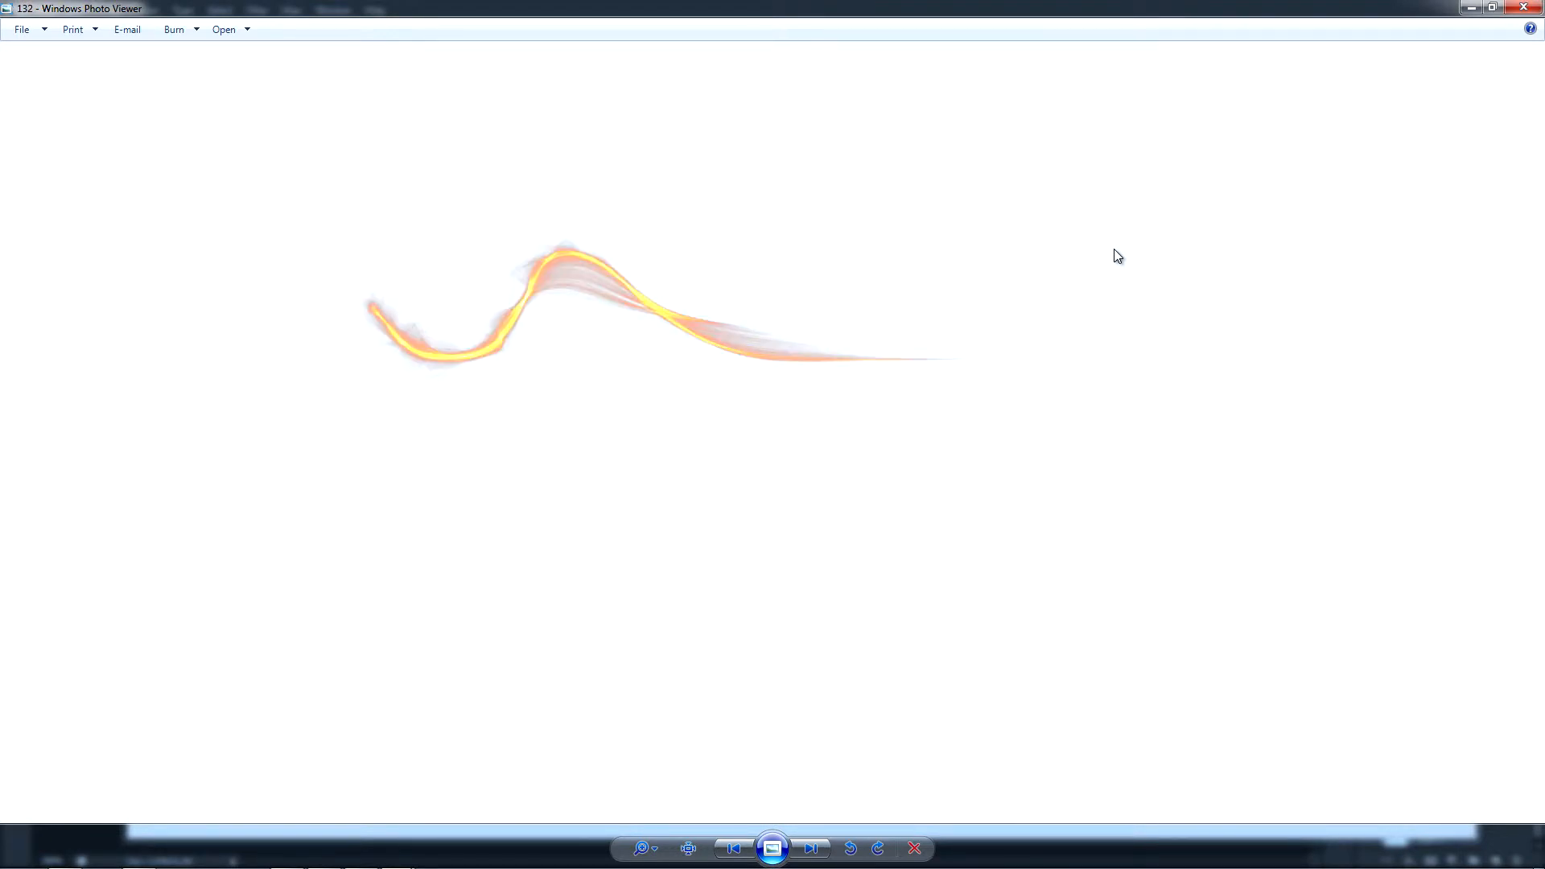
pyautogui.press('Right')
pyautogui.press('Right')
pyautogui.press('Right')
pyautogui.press('Right')
pyautogui.press('Right')
pyautogui.press('Right')
pyautogui.press('Right')
pyautogui.press('Right')
pyautogui.press('Right')
pyautogui.press('Right')
pyautogui.press('Right')
pyautogui.press('Right')
pyautogui.press('Right')
pyautogui.press('Right')
pyautogui.press('Right')
pyautogui.press('Right')
pyautogui.press('Right')
pyautogui.press('Right')
pyautogui.press('Right')
pyautogui.press('Right')
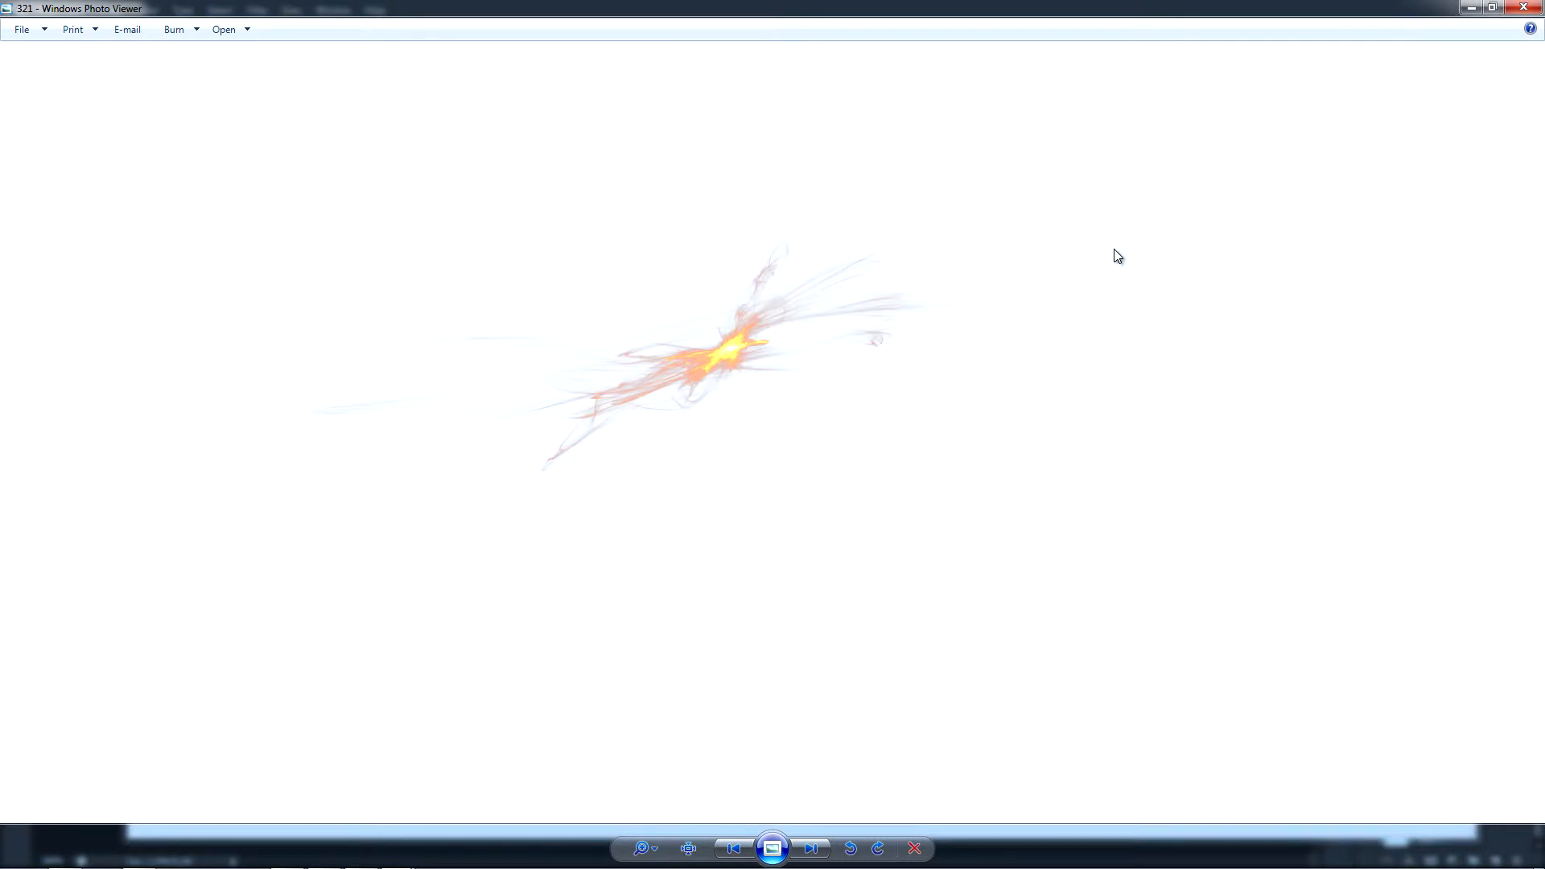
pyautogui.click(1526, 7)
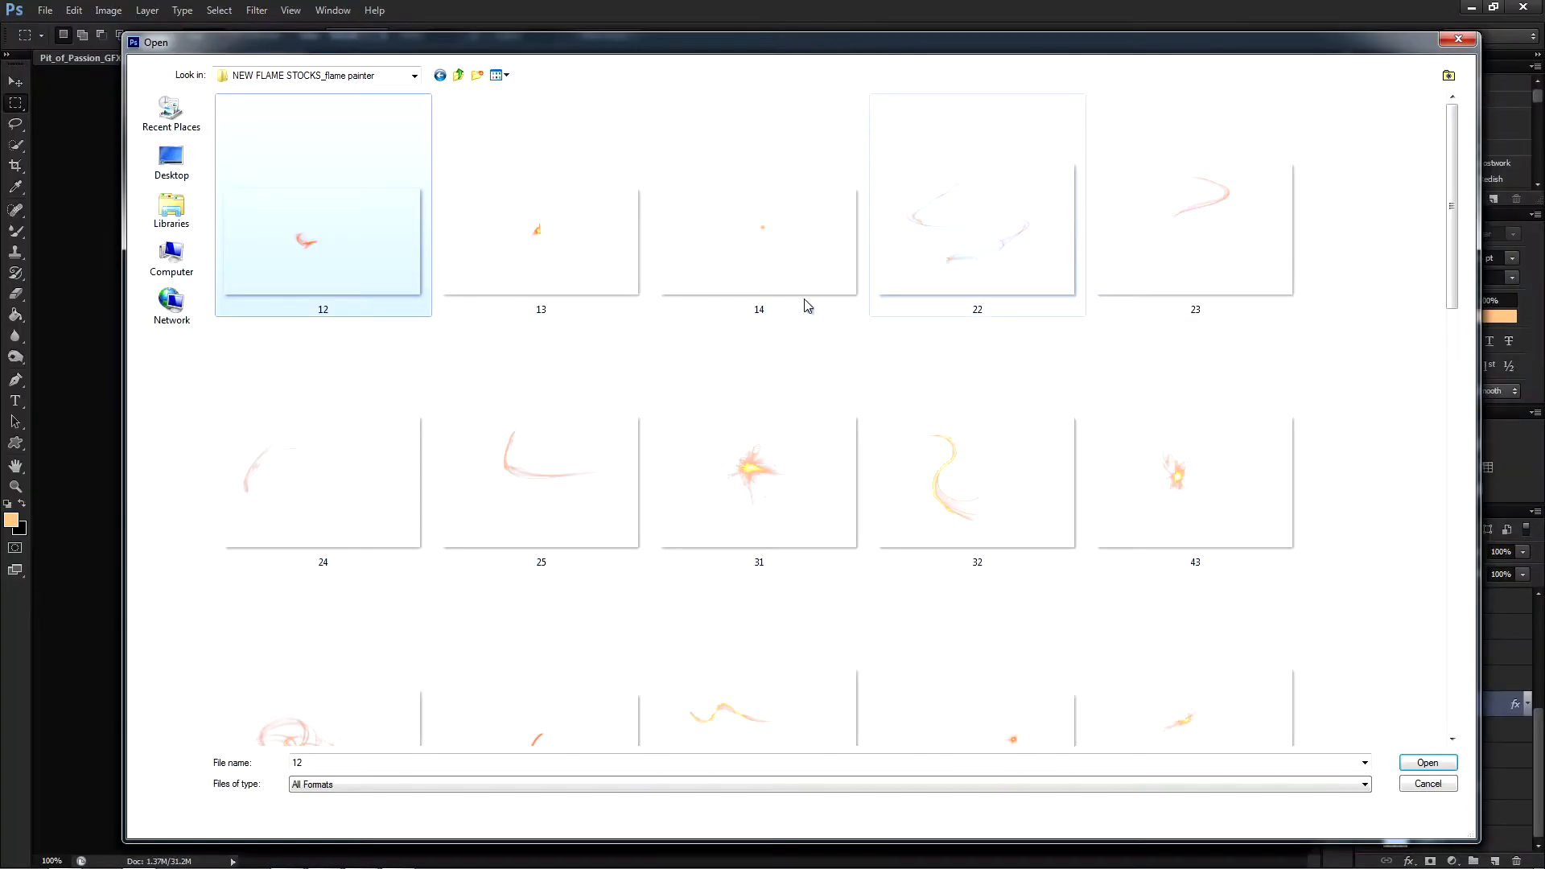
# Open stock image 12 and rotate its curved flame 45° clockwise, plus slightly further, with Free Transform
pyautogui.doubleClick(354, 257)
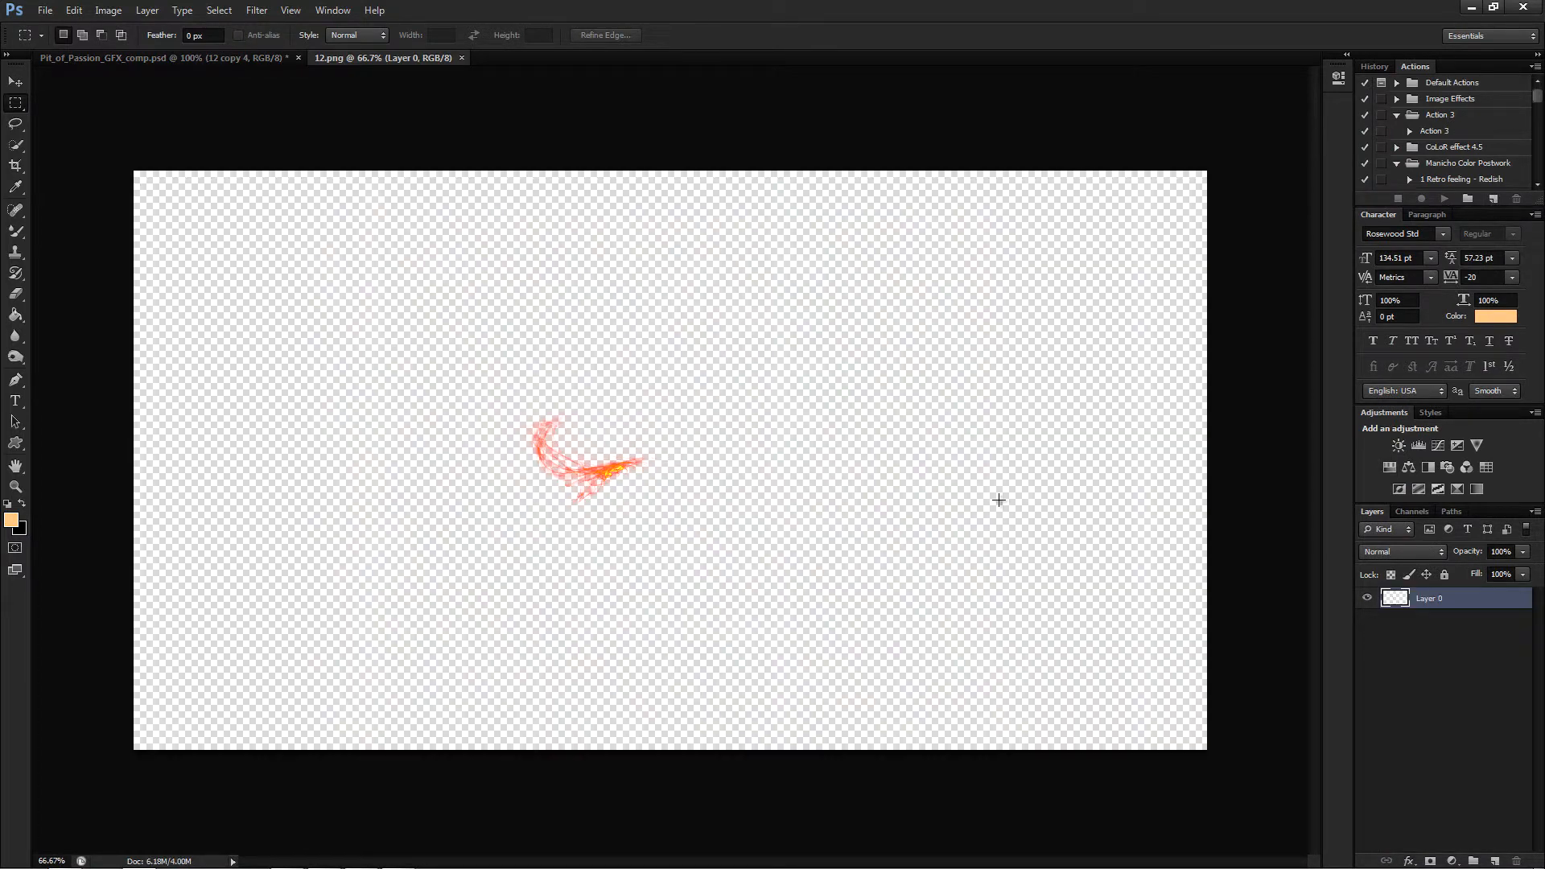
pyautogui.hotkey('ctrl', 't')
pyautogui.moveTo(750, 371); pyautogui.dragTo(717, 510)
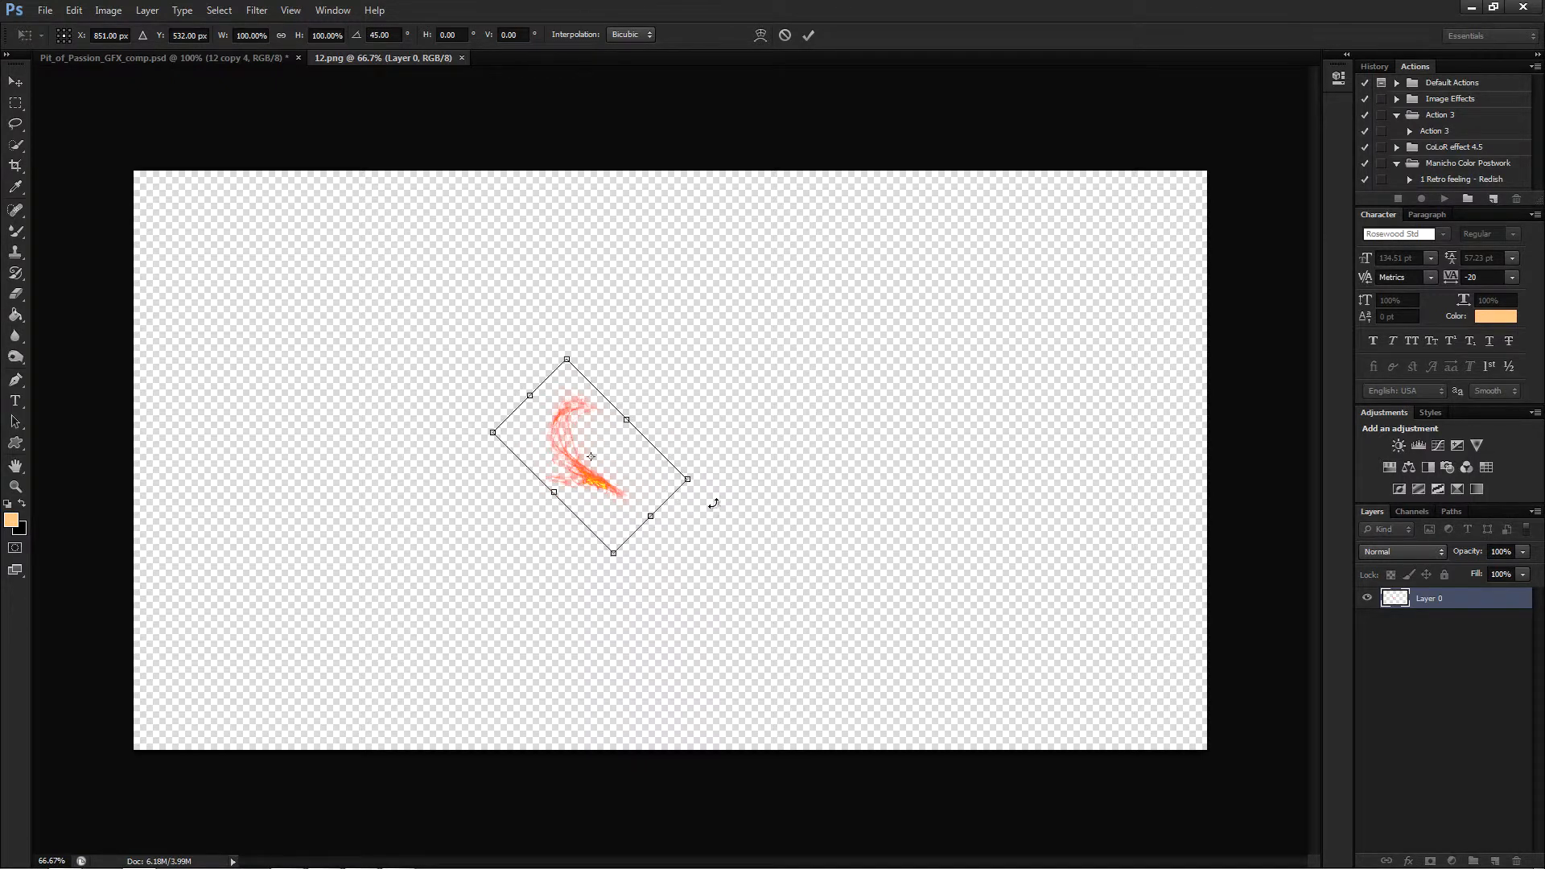
pyautogui.press('Return')
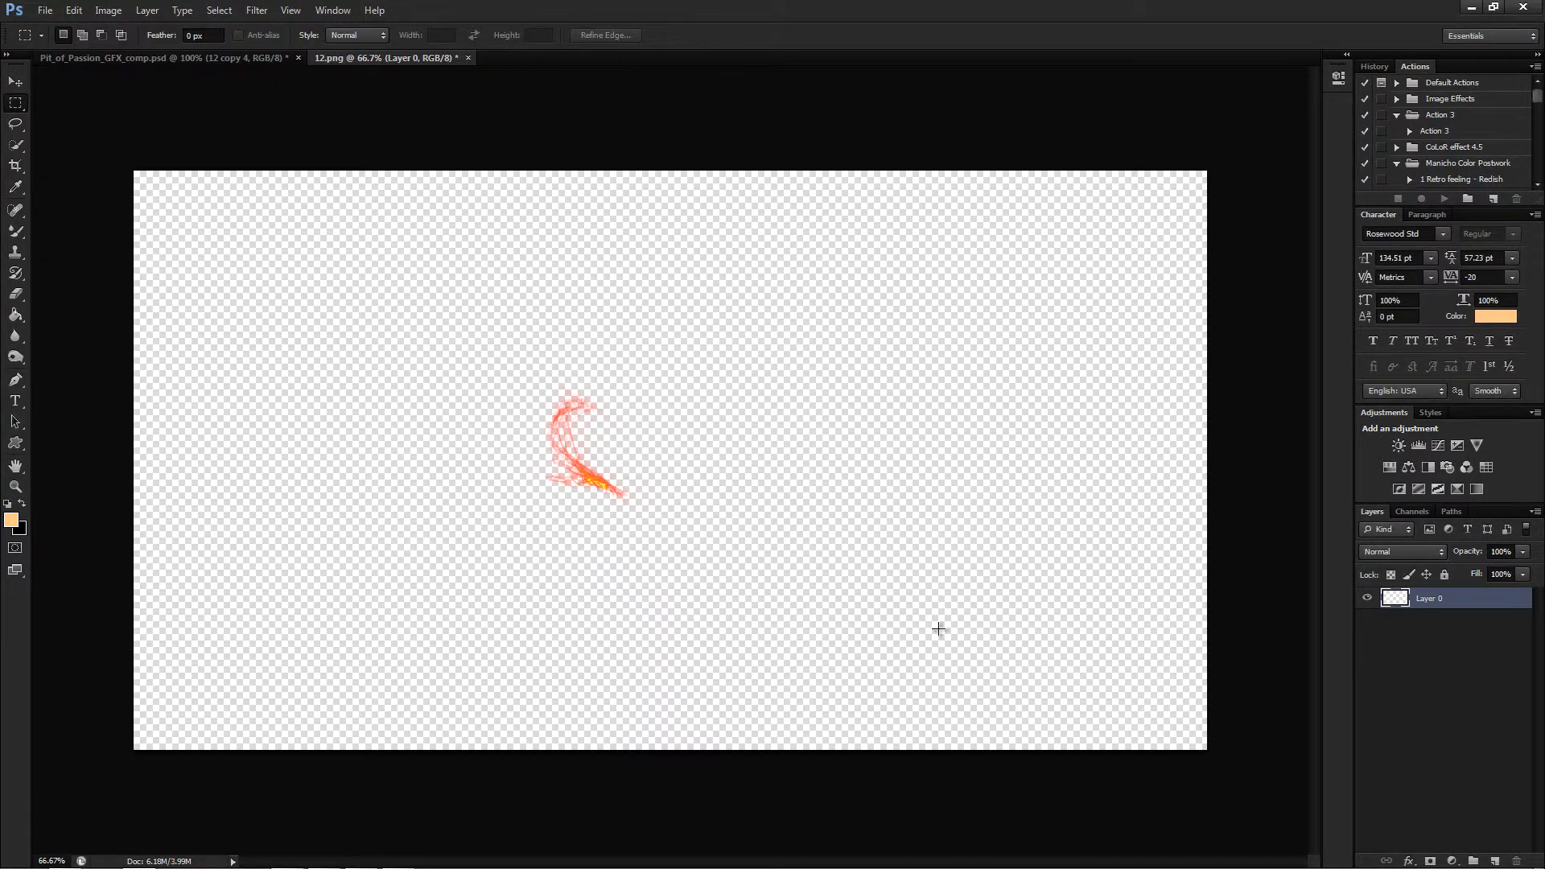
pyautogui.hotkey('ctrl', 't')
pyautogui.moveTo(819, 483); pyautogui.dragTo(775, 527)
pyautogui.press('Return')
# Duplicate the flame layer, flip the copy horizontally, and move it beside the original so both form a heart
pyautogui.hotkey('ctrl', 'j')
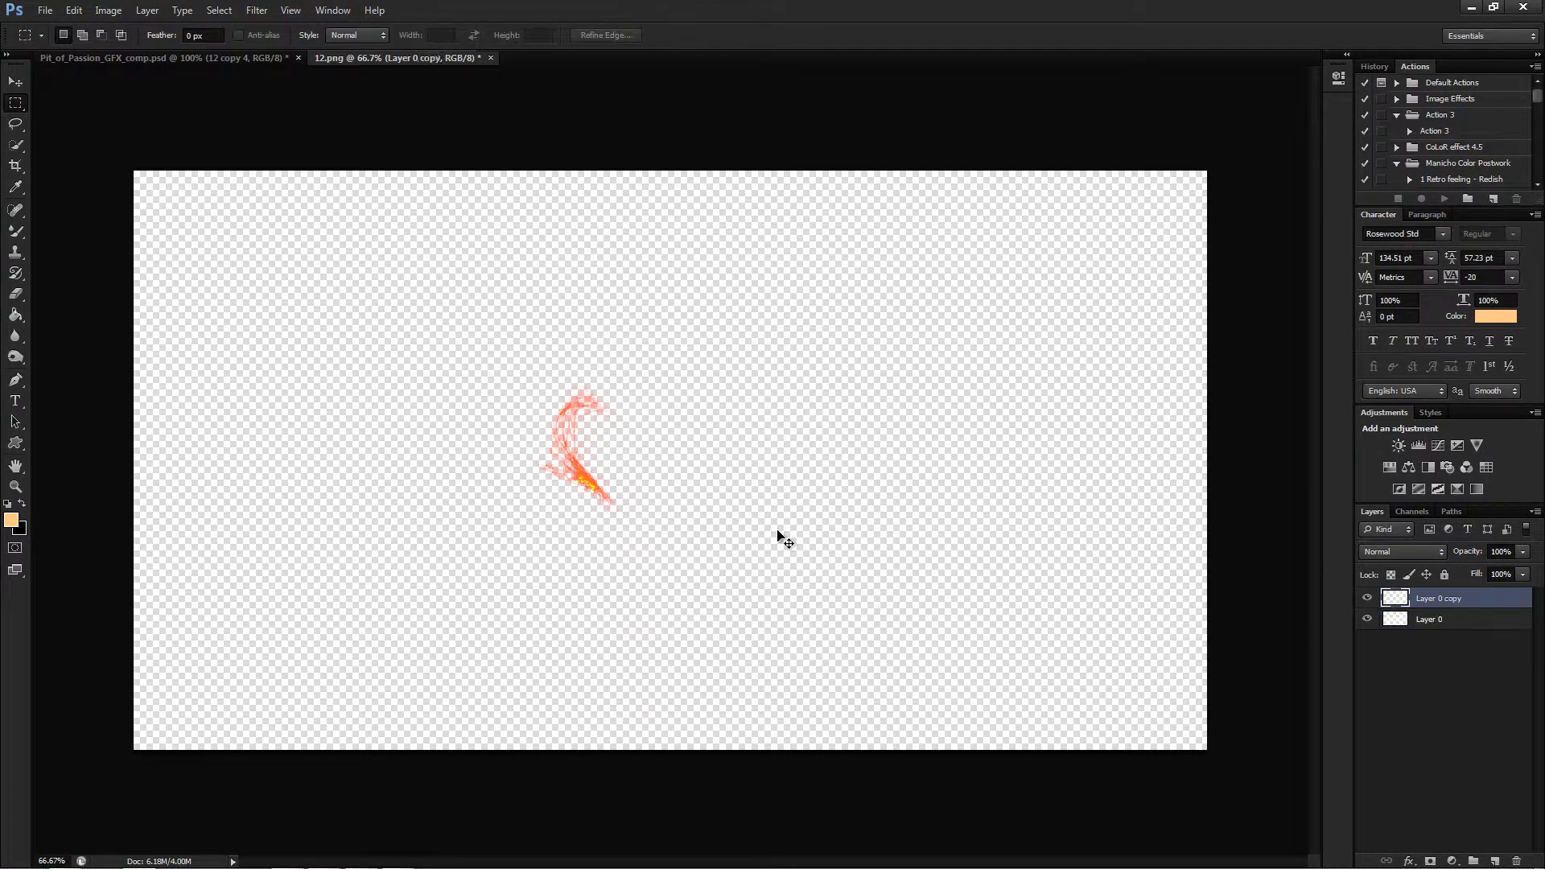
pyautogui.click(74, 10)
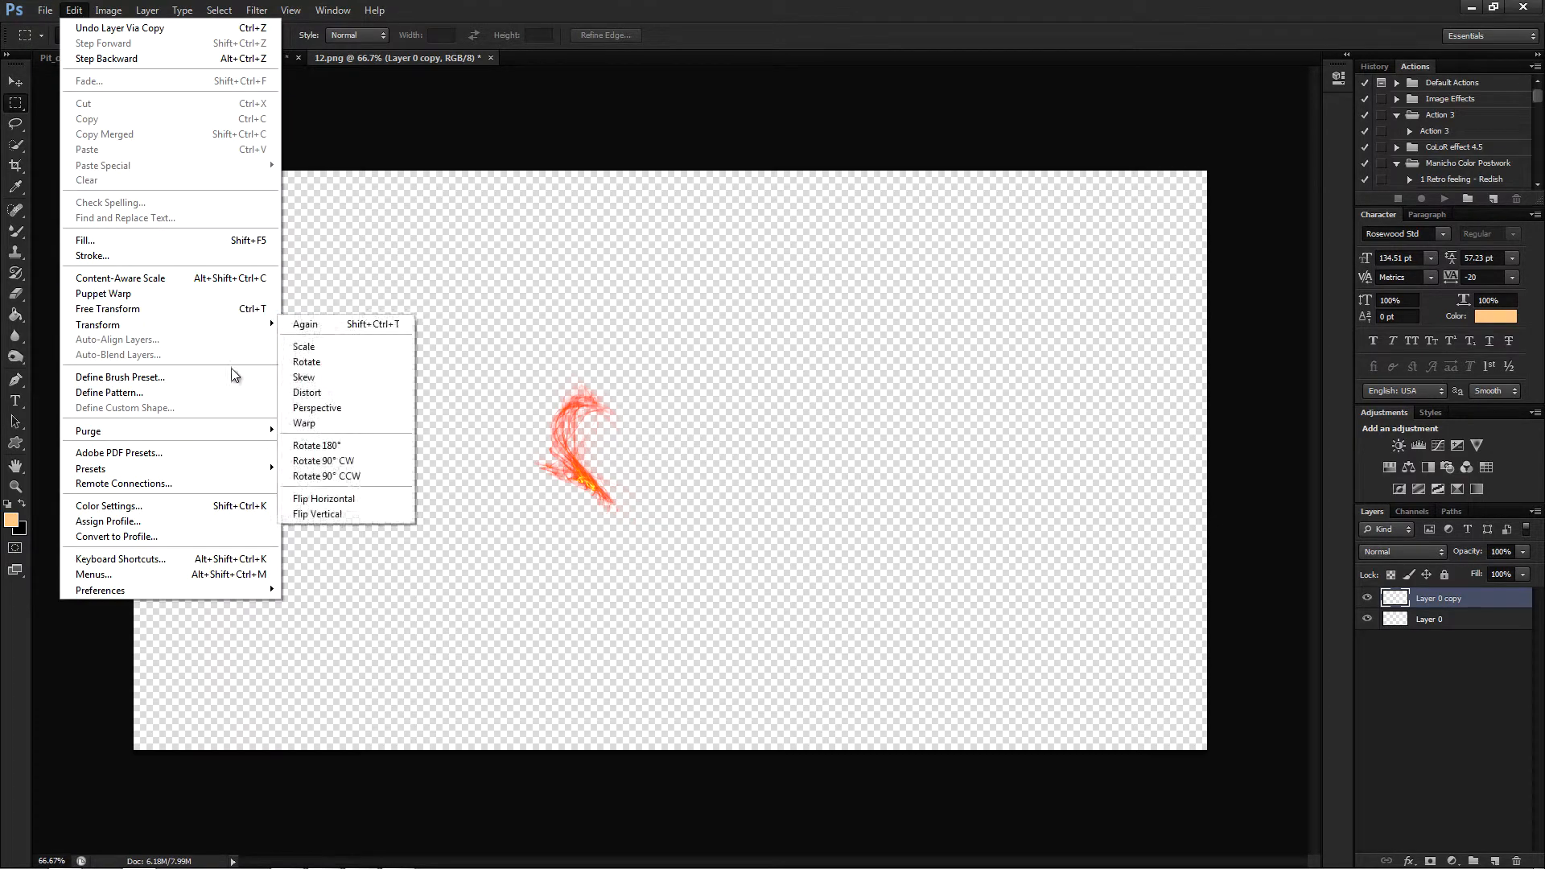
pyautogui.moveTo(253, 325)
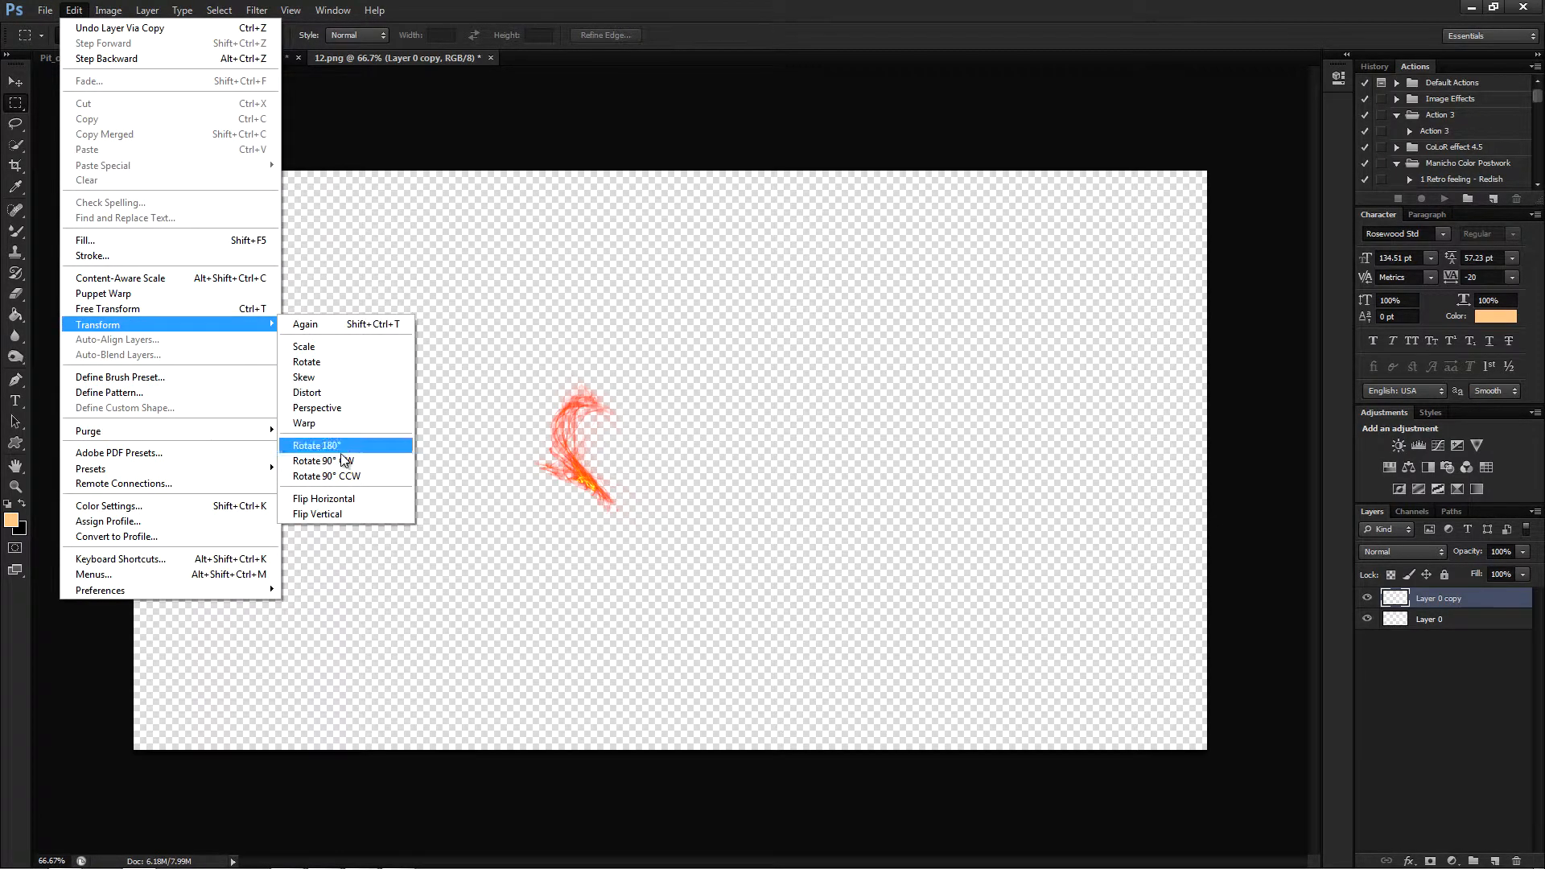
pyautogui.click(350, 496)
pyautogui.press('v')
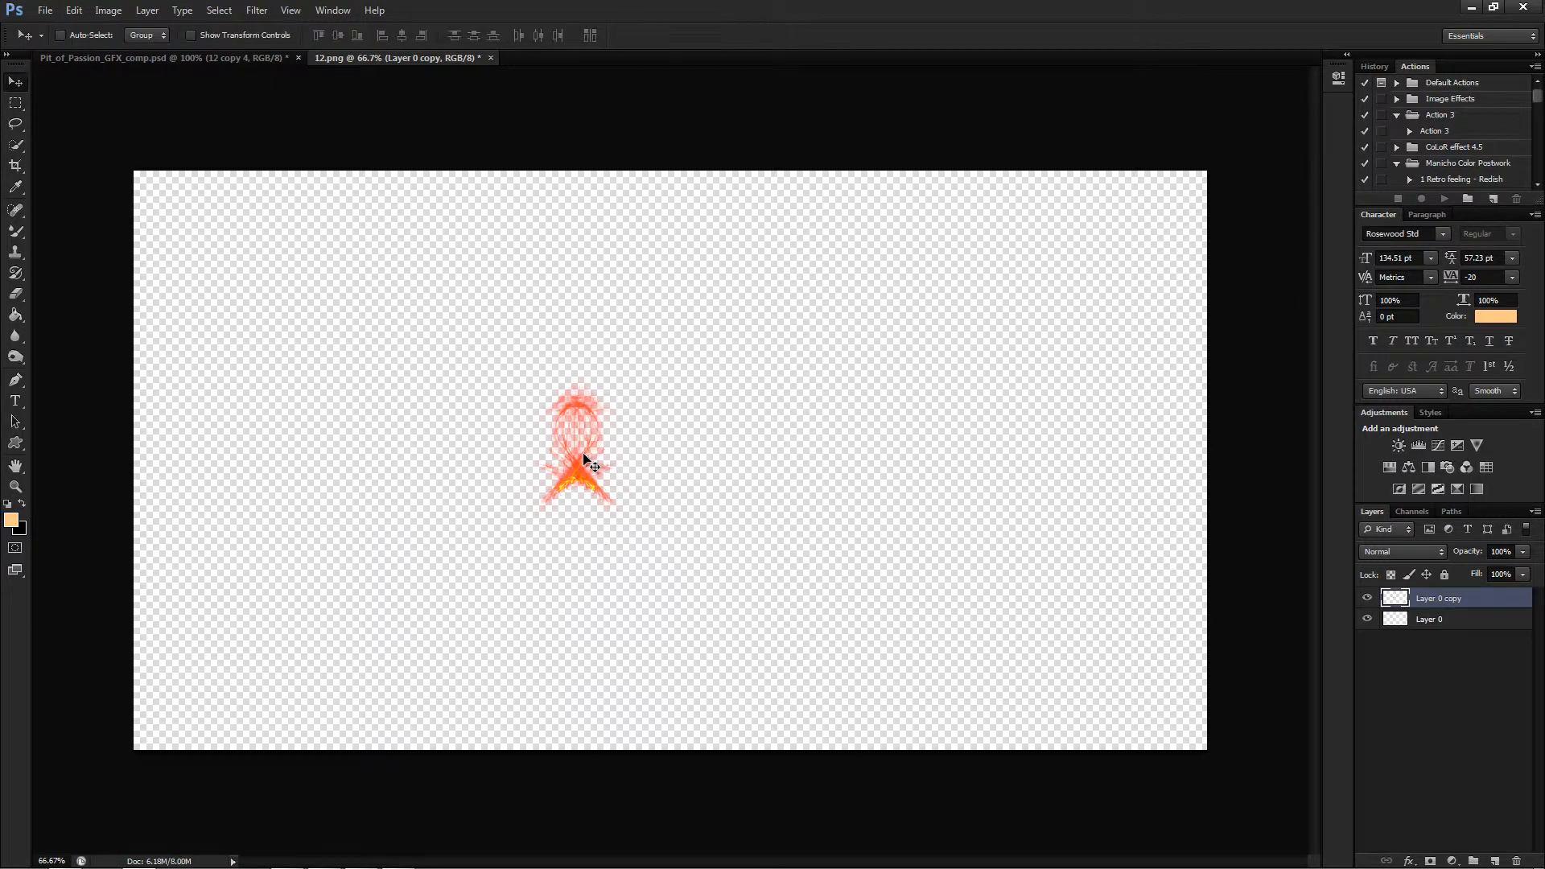
pyautogui.moveTo(583, 455); pyautogui.dragTo(649, 465)
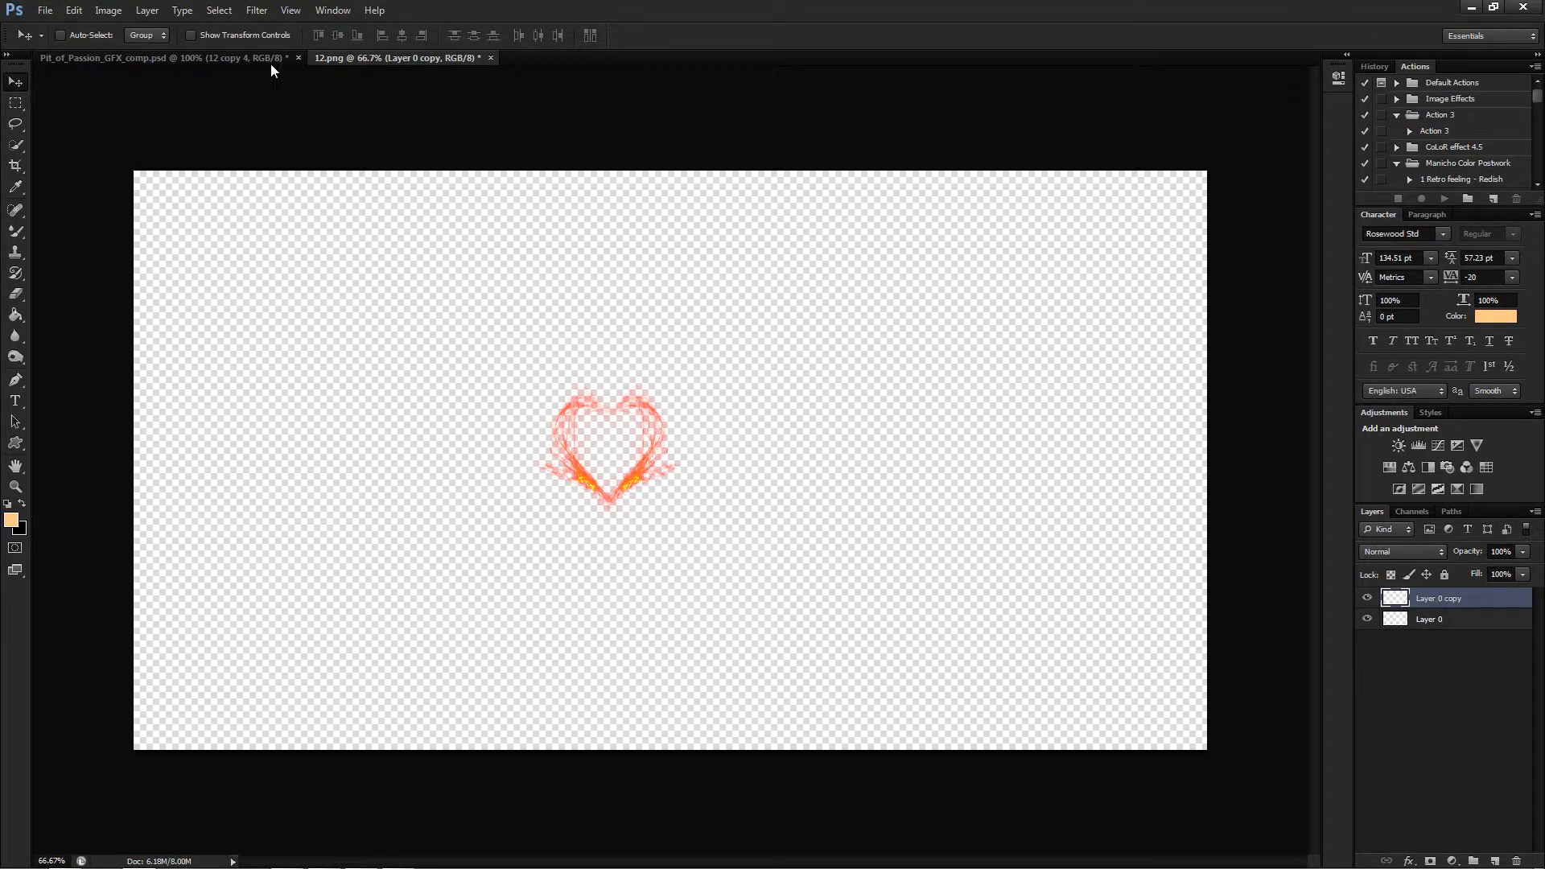
# Return to the Pit_of_Passion_GFX_comp document and show the 02 and IMG_8069 copy layers
pyautogui.click(232, 56)
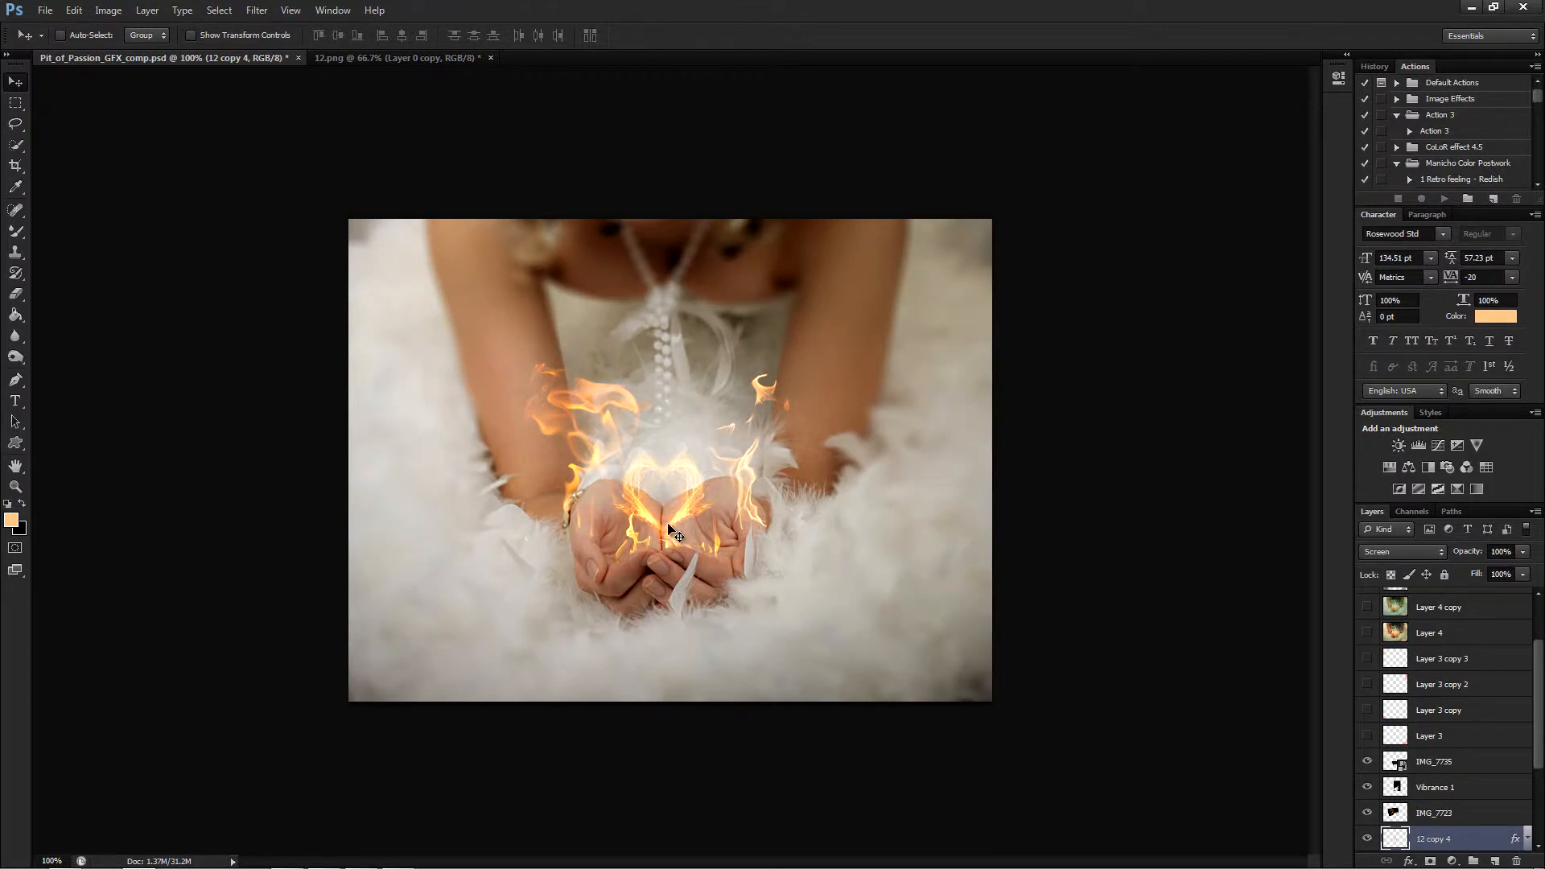
pyautogui.scroll(-2, 1488, 795)
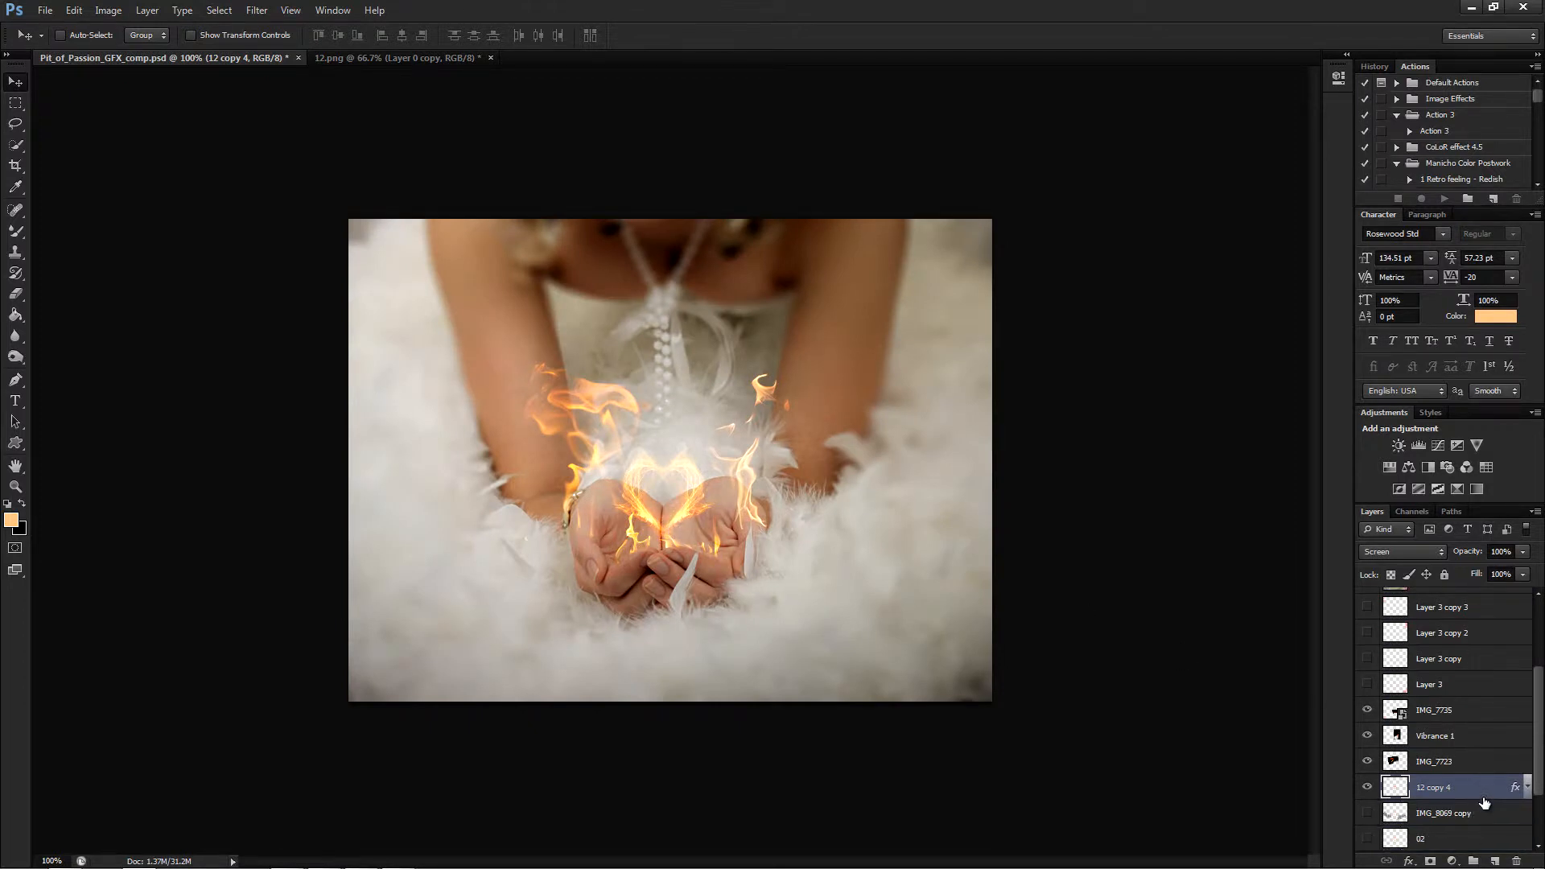
pyautogui.click(1370, 813)
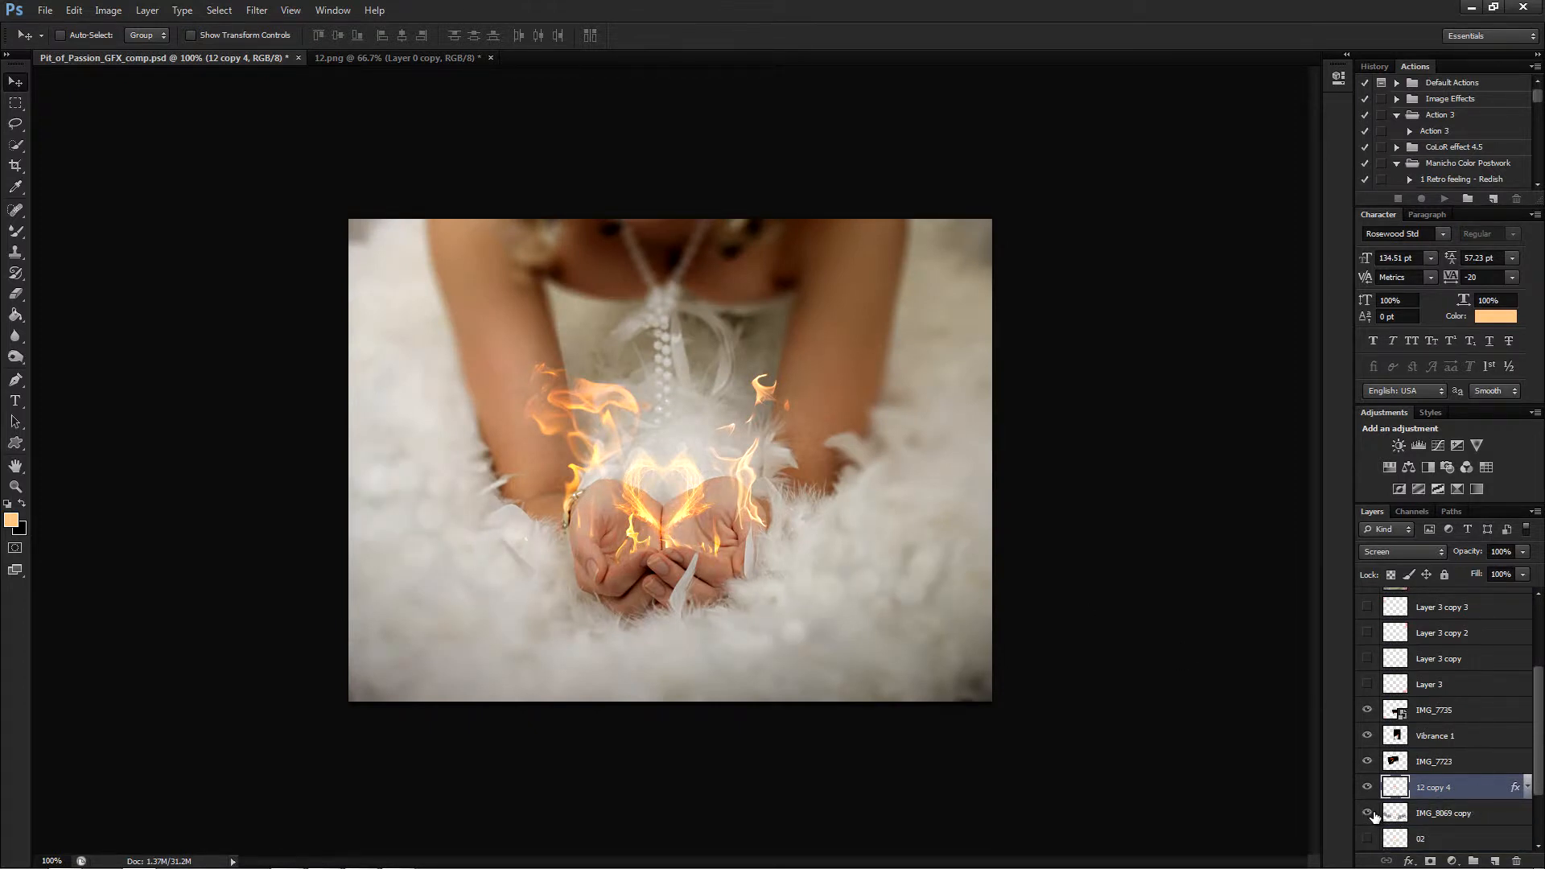
pyautogui.click(1369, 813)
pyautogui.scroll(-2, 1392, 787)
pyautogui.click(1367, 786)
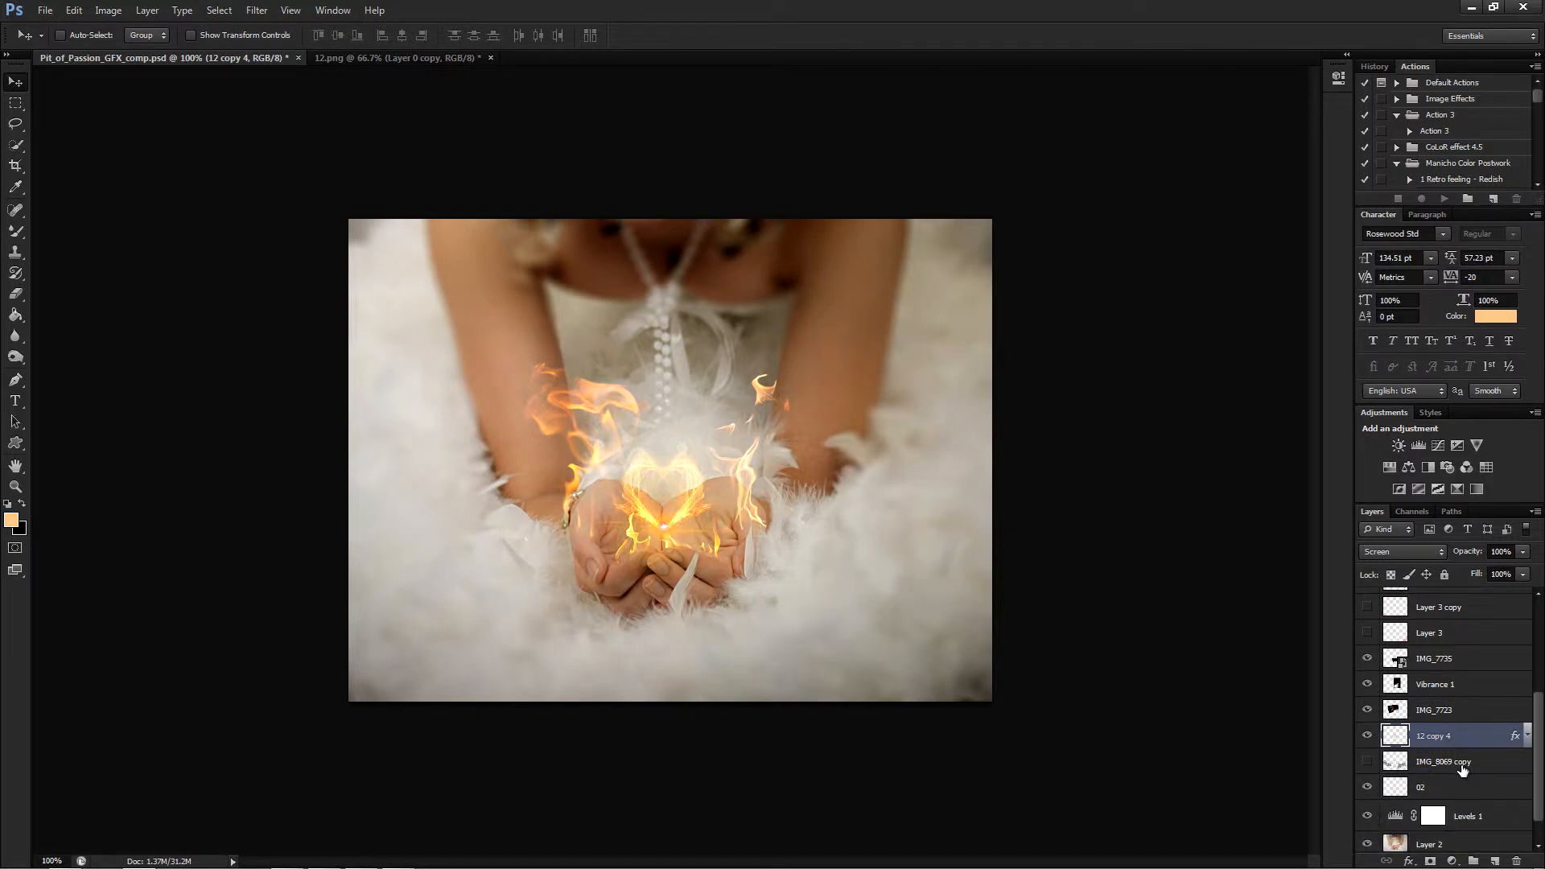
pyautogui.click(1366, 762)
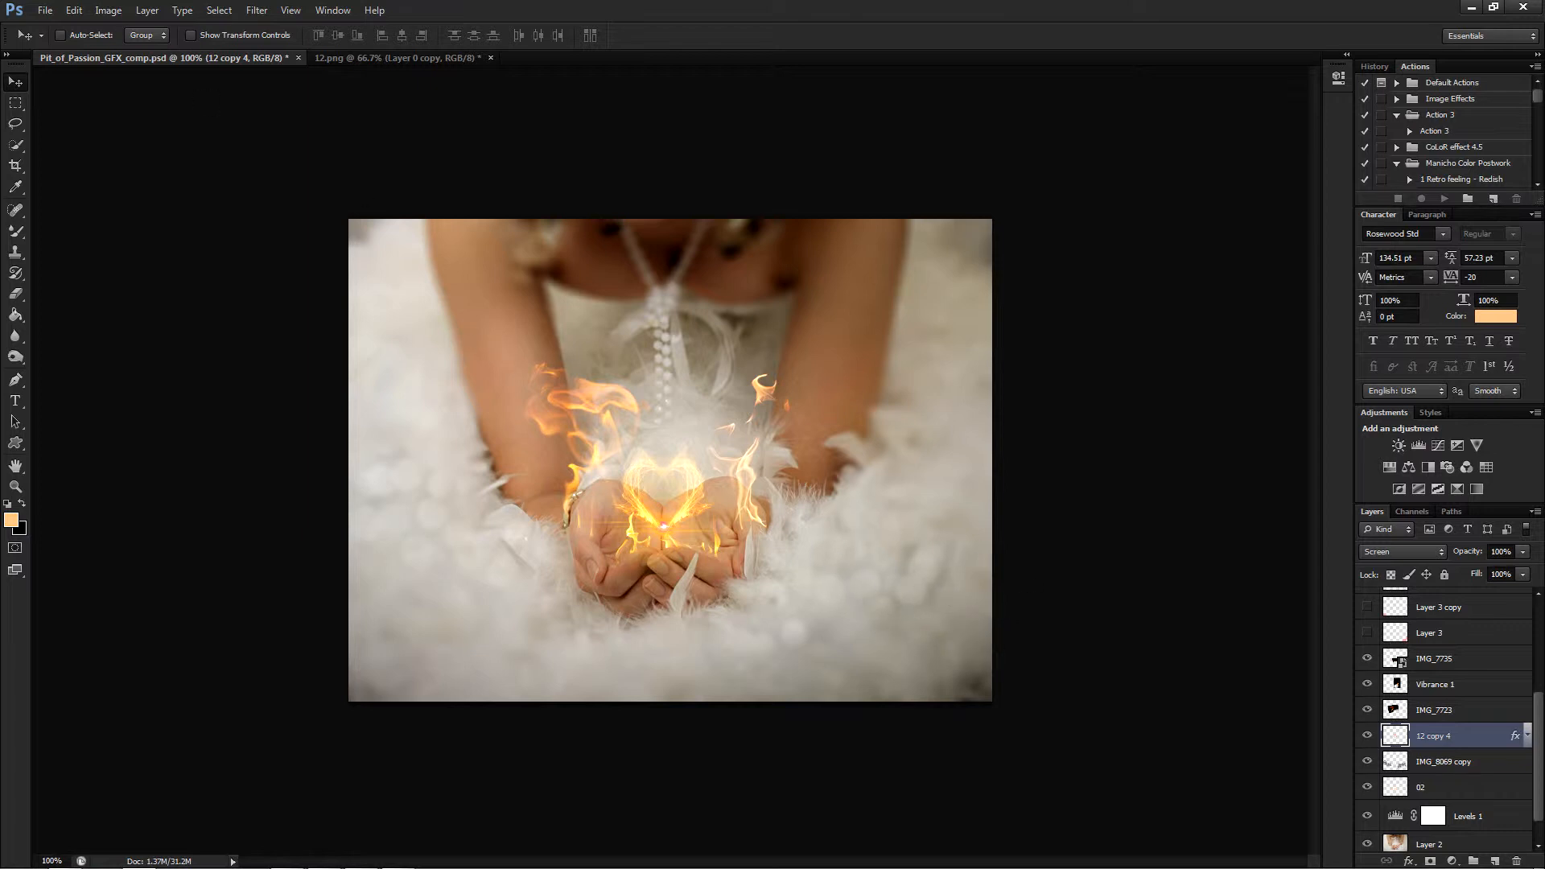
# Start opening a file, go up to the =STOCKS= folder, and look through its Blurry Lights folder
pyautogui.click(45, 10)
pyautogui.click(64, 42)
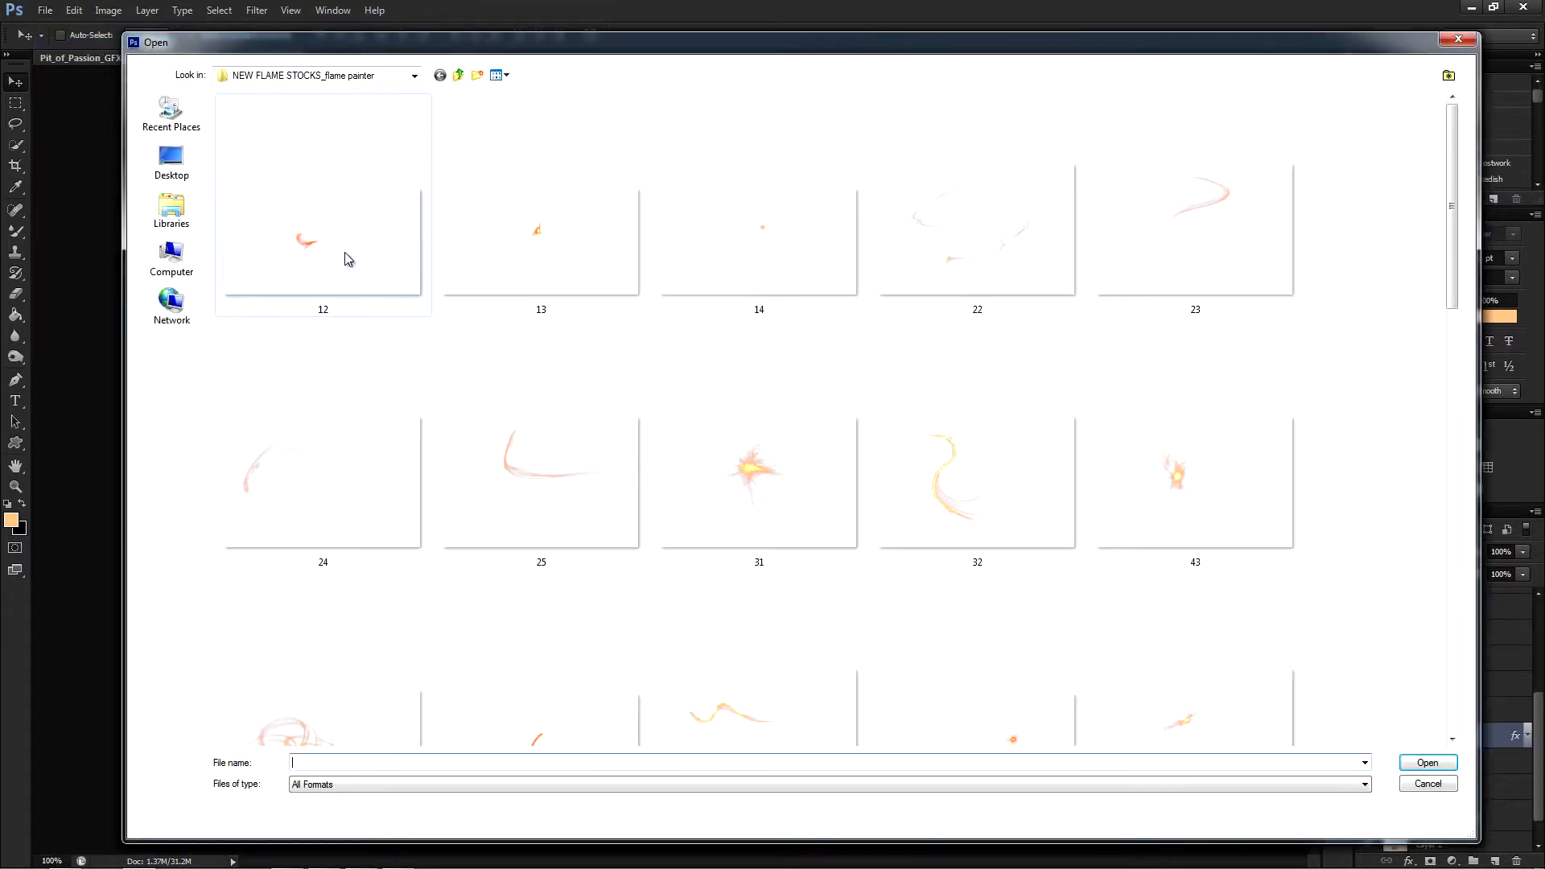
pyautogui.click(458, 75)
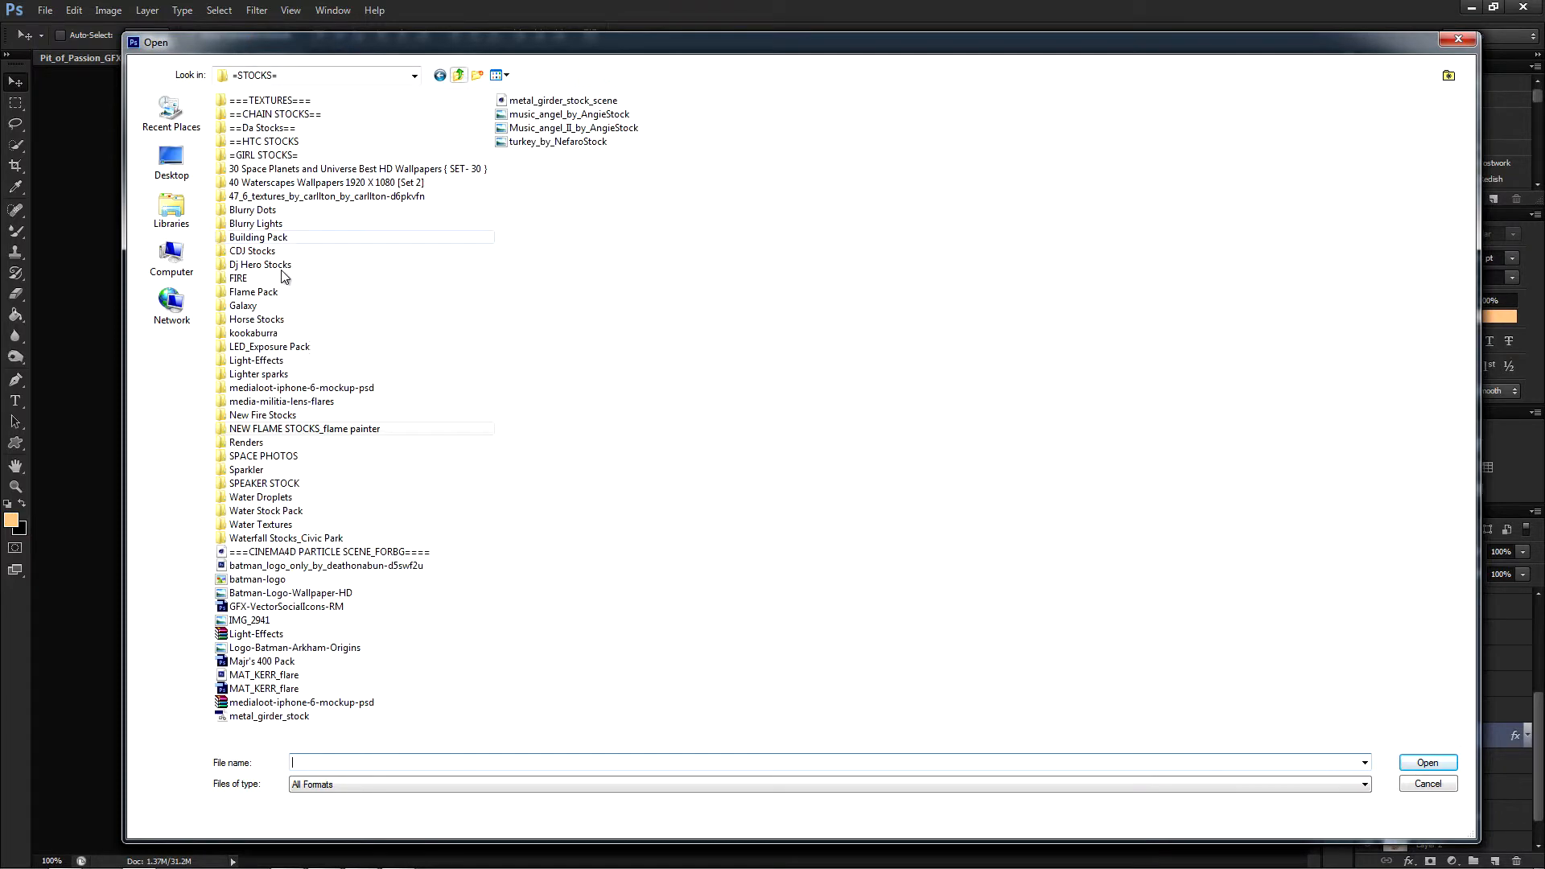
pyautogui.doubleClick(275, 226)
pyautogui.scroll(-3, 673, 372)
pyautogui.press('BackSpace')
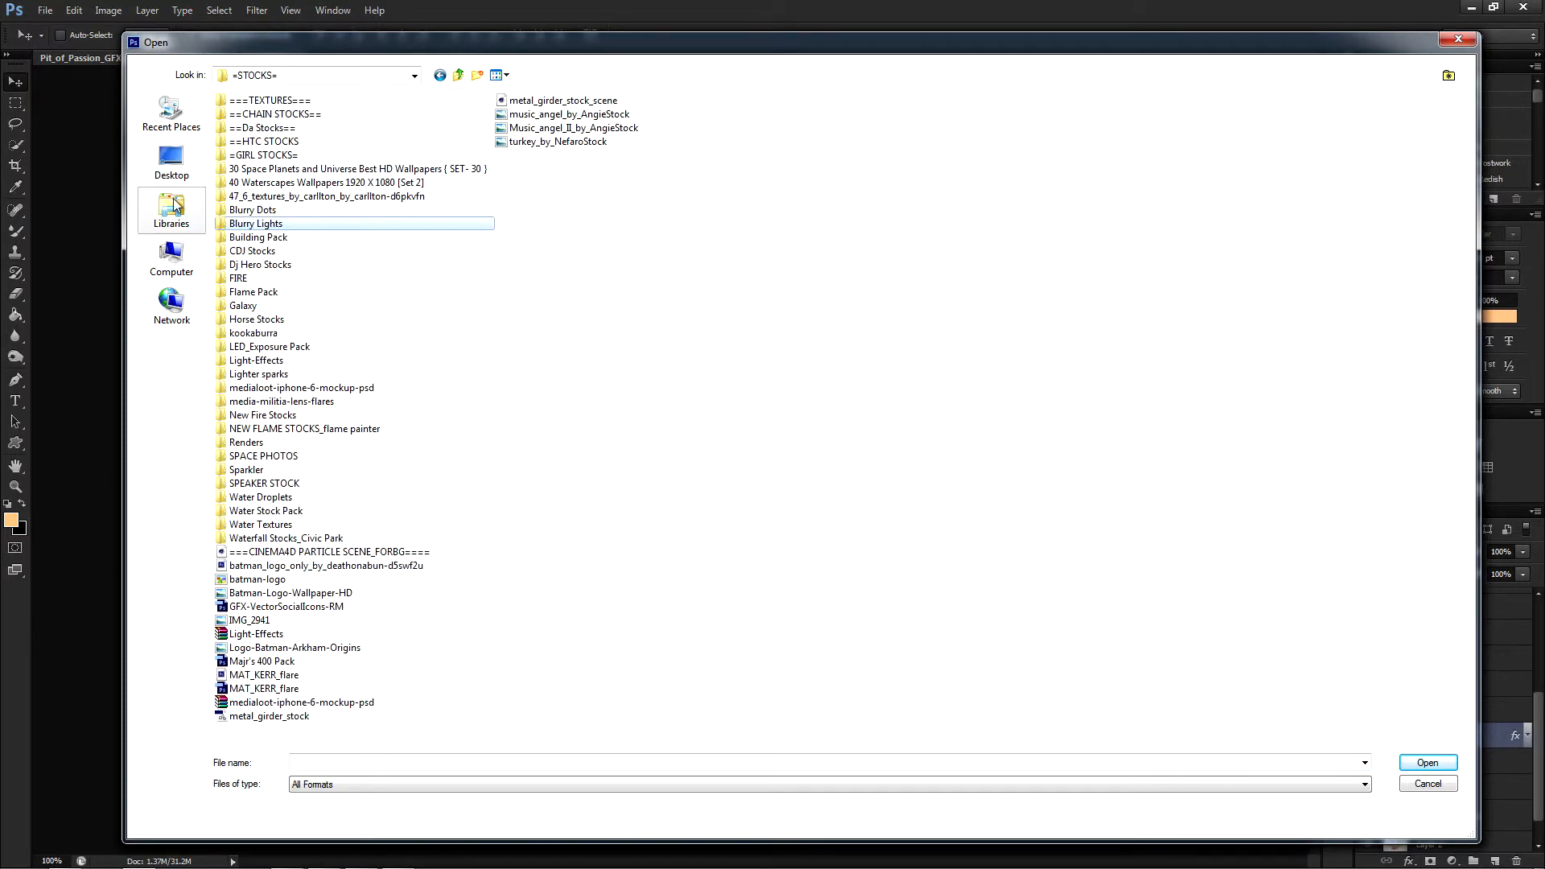
# Open the Blurry Dots stock folder and enlarge its thumbnails
pyautogui.doubleClick(298, 208)
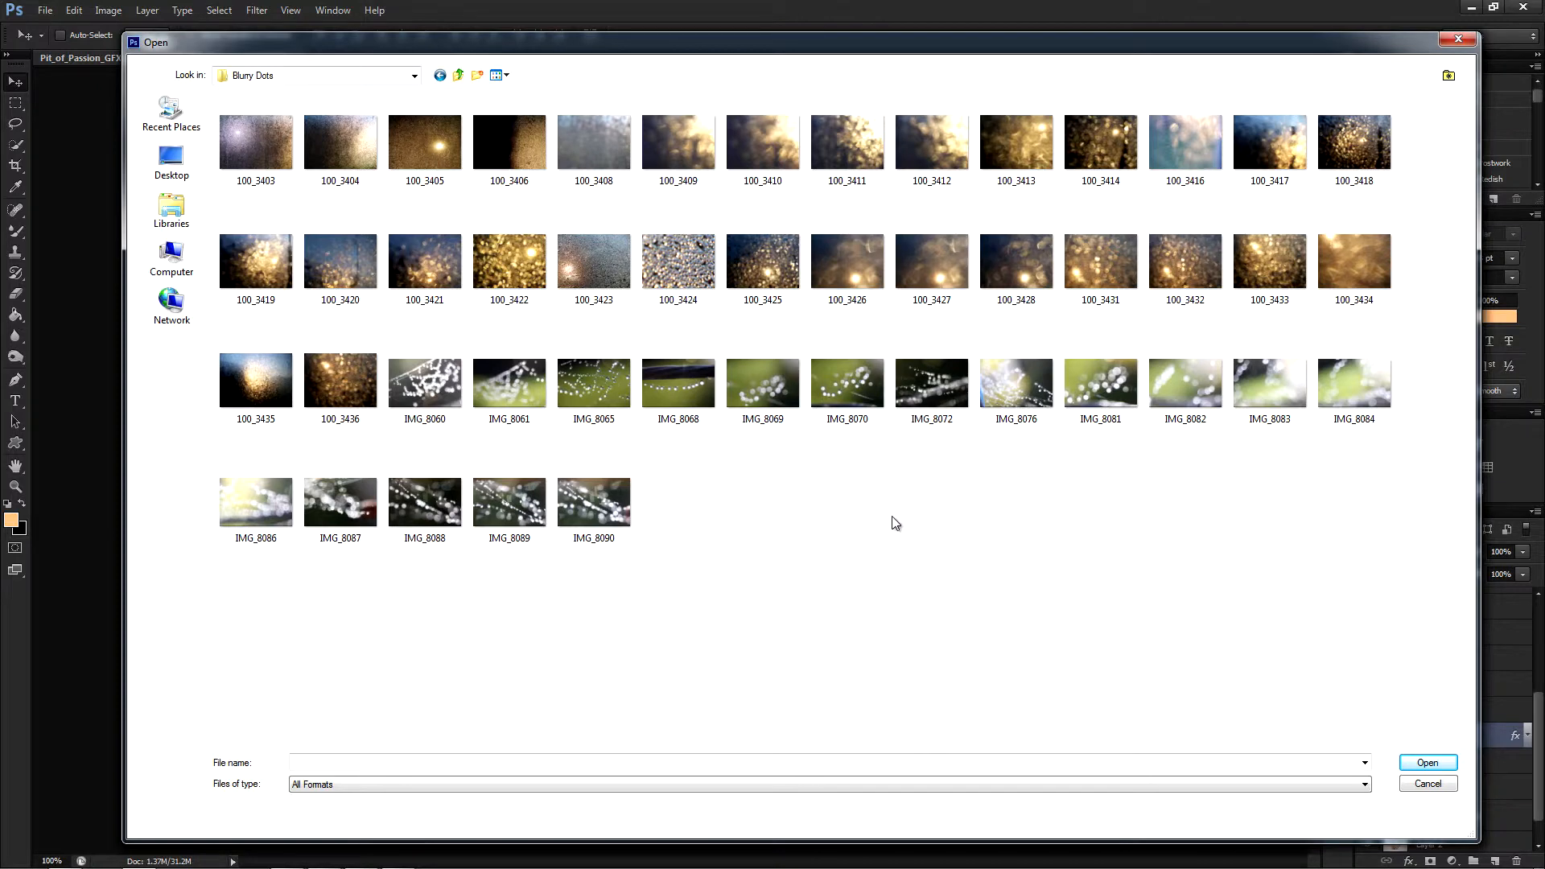
pyautogui.rightClick(795, 499)
pyautogui.moveTo(824, 500)
pyautogui.click(1018, 500)
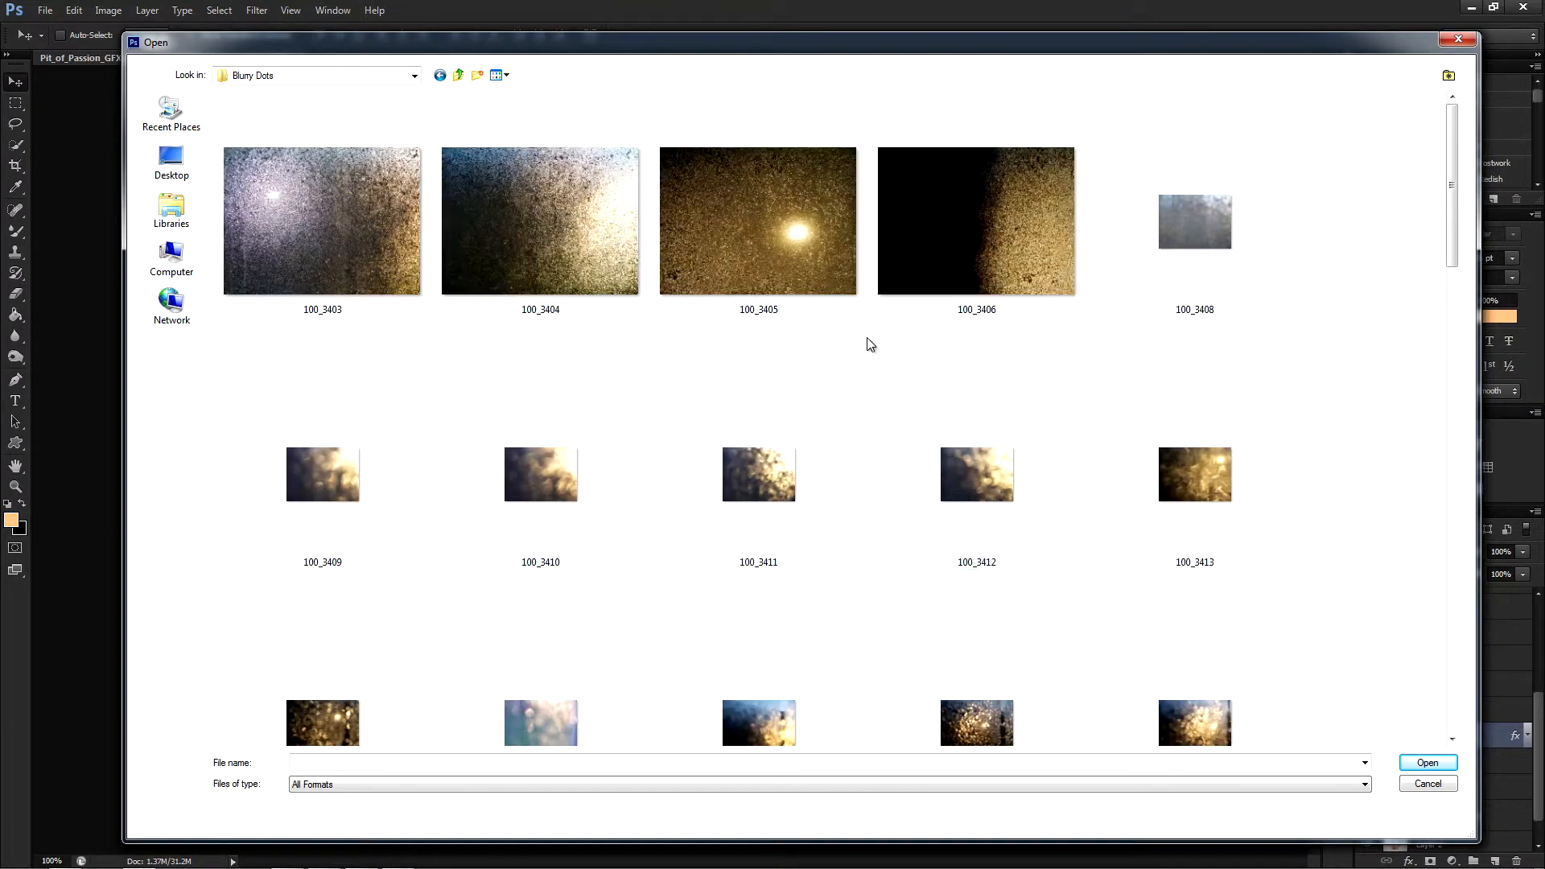
# Examine the bokeh photos in Blurry Dots, comparing IMG_8069 with IMG_8070 and the images that follow
pyautogui.moveTo(1453, 185); pyautogui.dragTo(1450, 550)
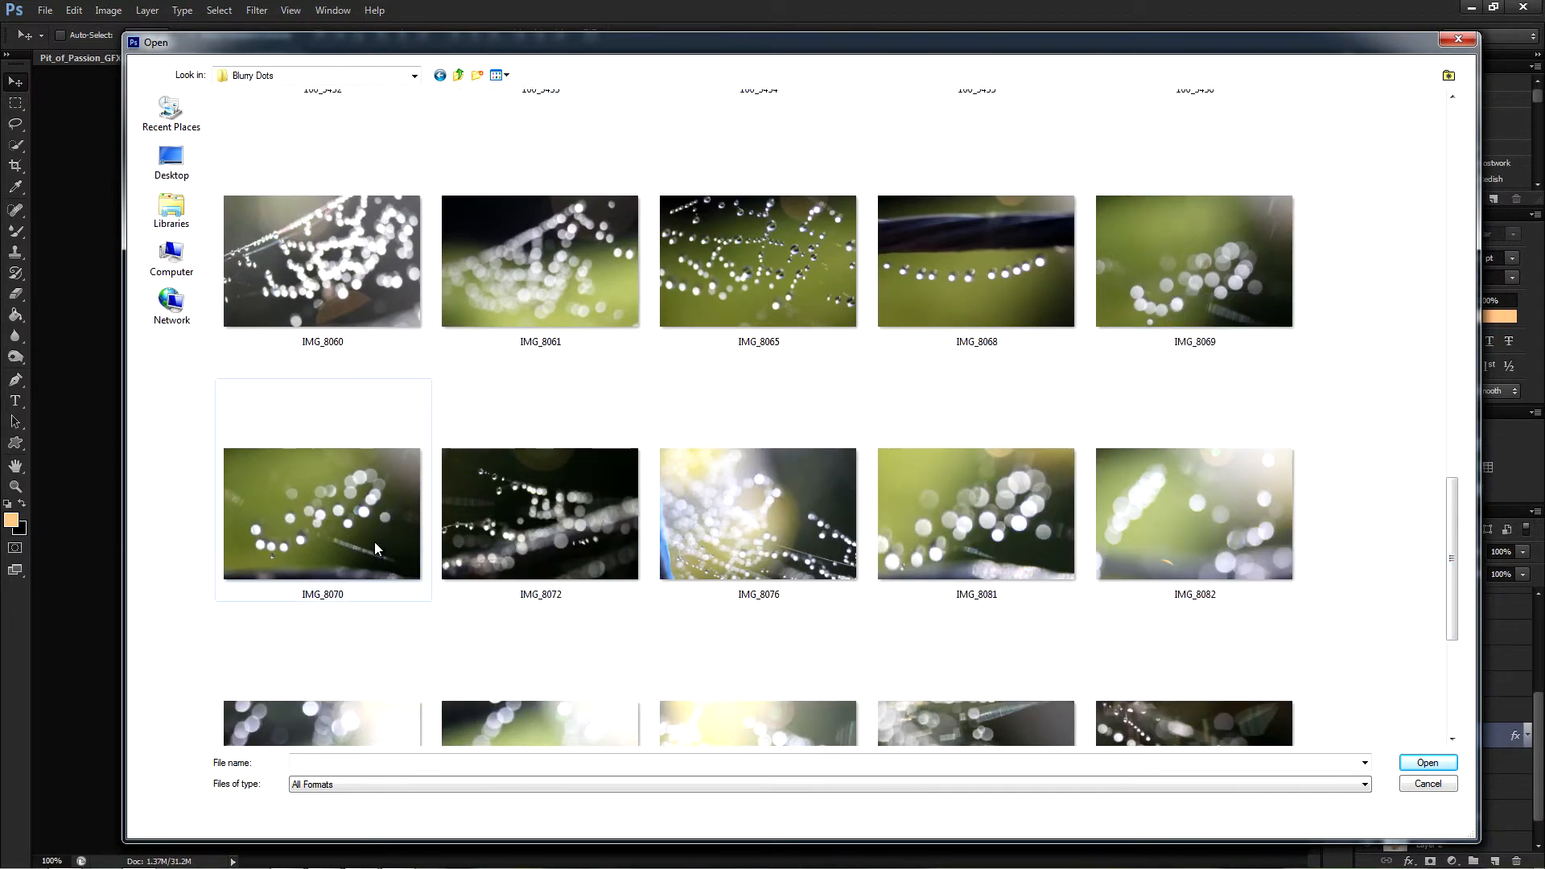
pyautogui.click(1204, 255)
pyautogui.click(337, 519)
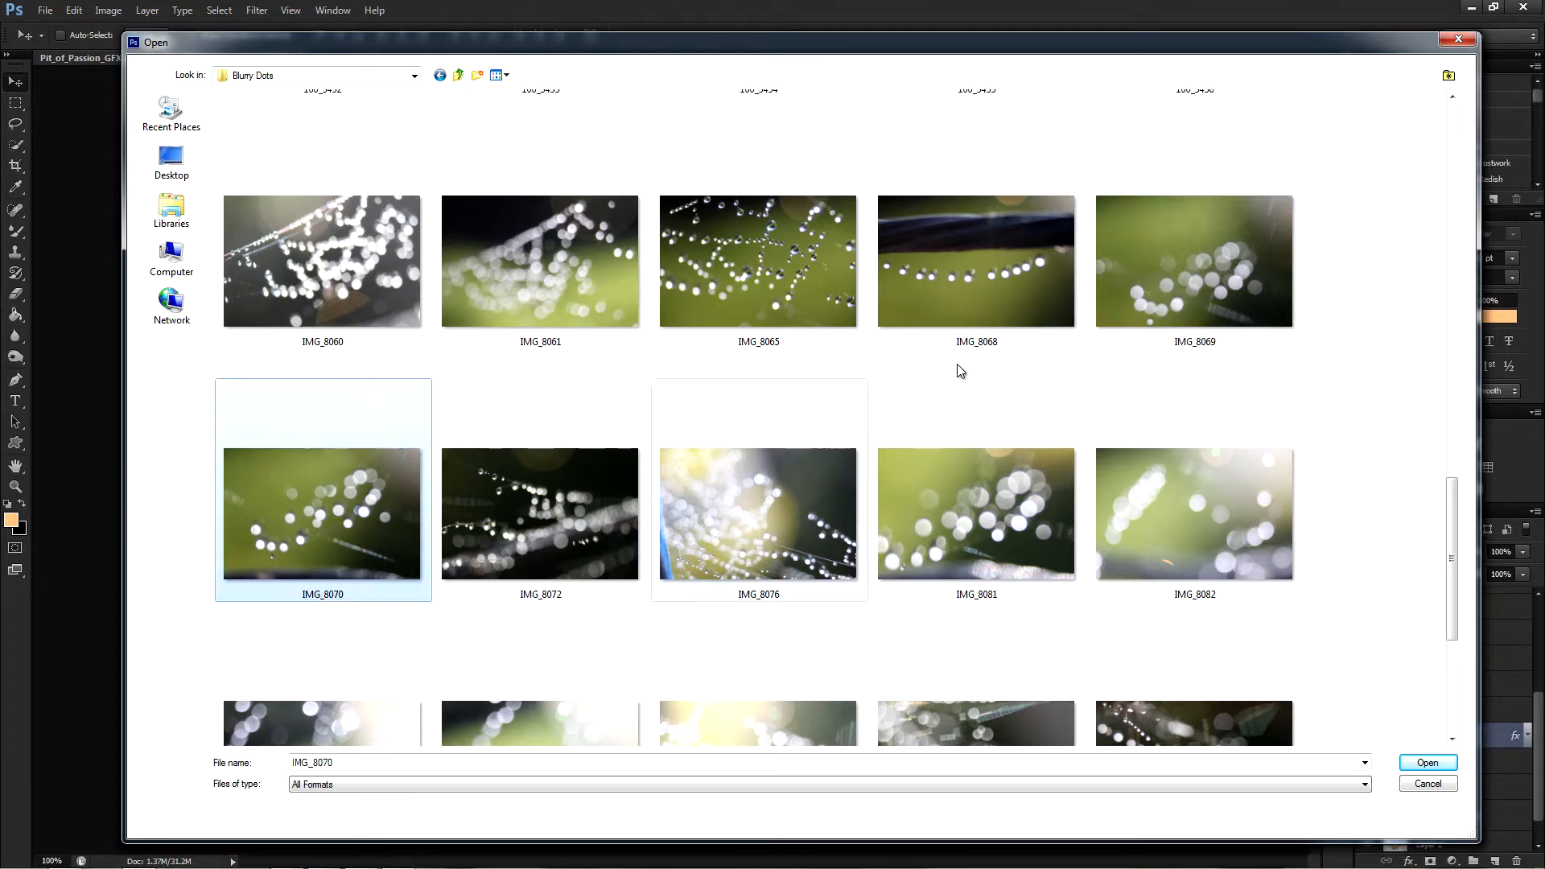
pyautogui.click(1213, 301)
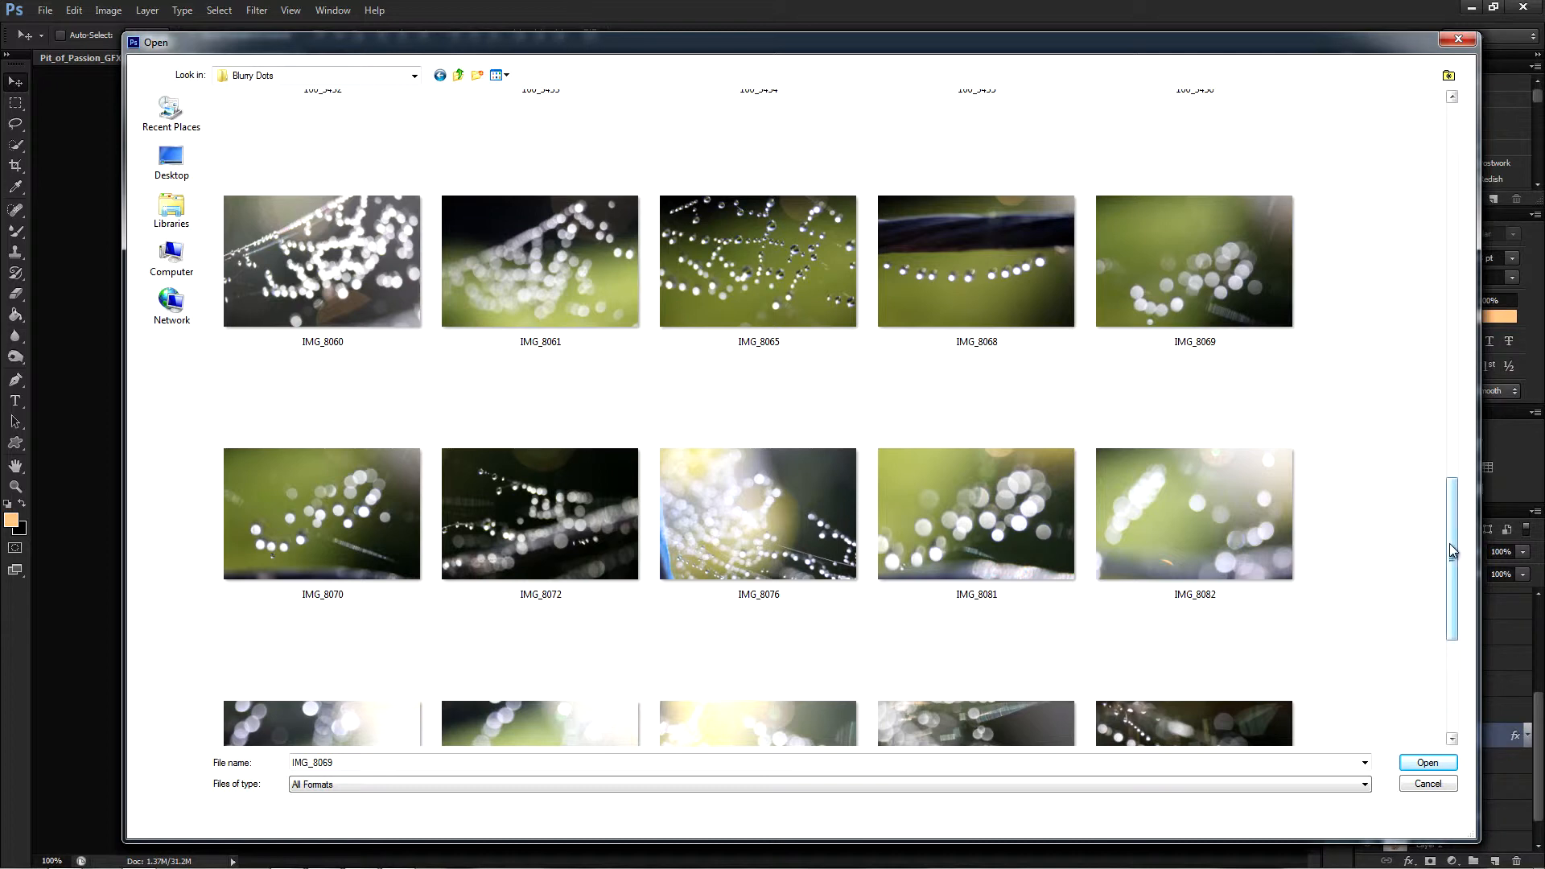
pyautogui.scroll(-1, 1450, 545)
pyautogui.moveTo(1453, 579); pyautogui.dragTo(1268, 78)
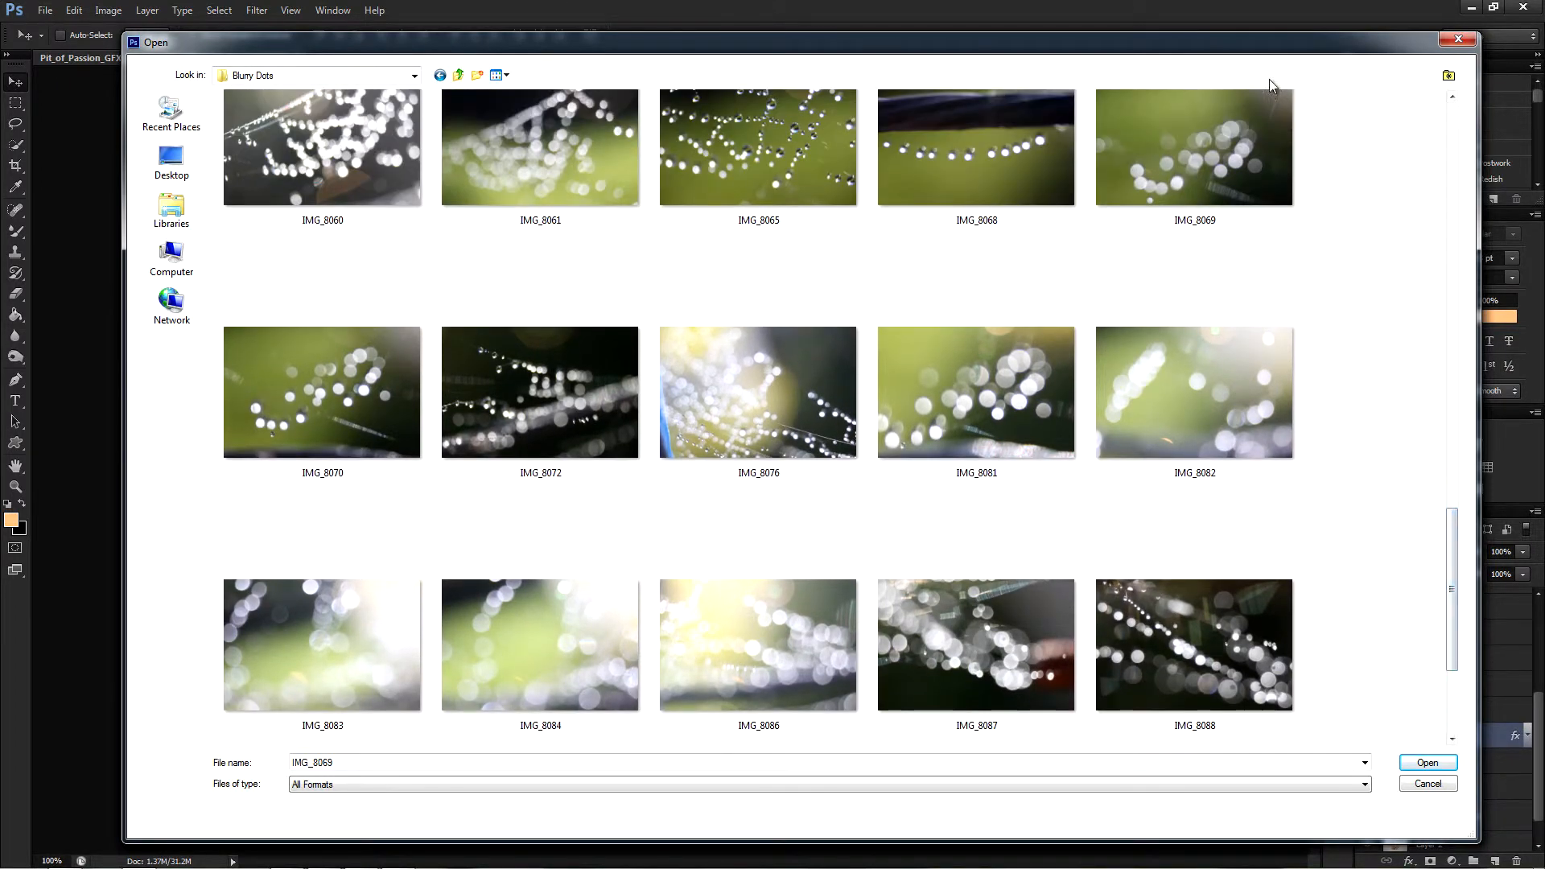
# Browse from =STOCKS= through ===TEXTURES=== to the Concretek Pack folder and check its Concrete4_2 subfolder
pyautogui.click(458, 75)
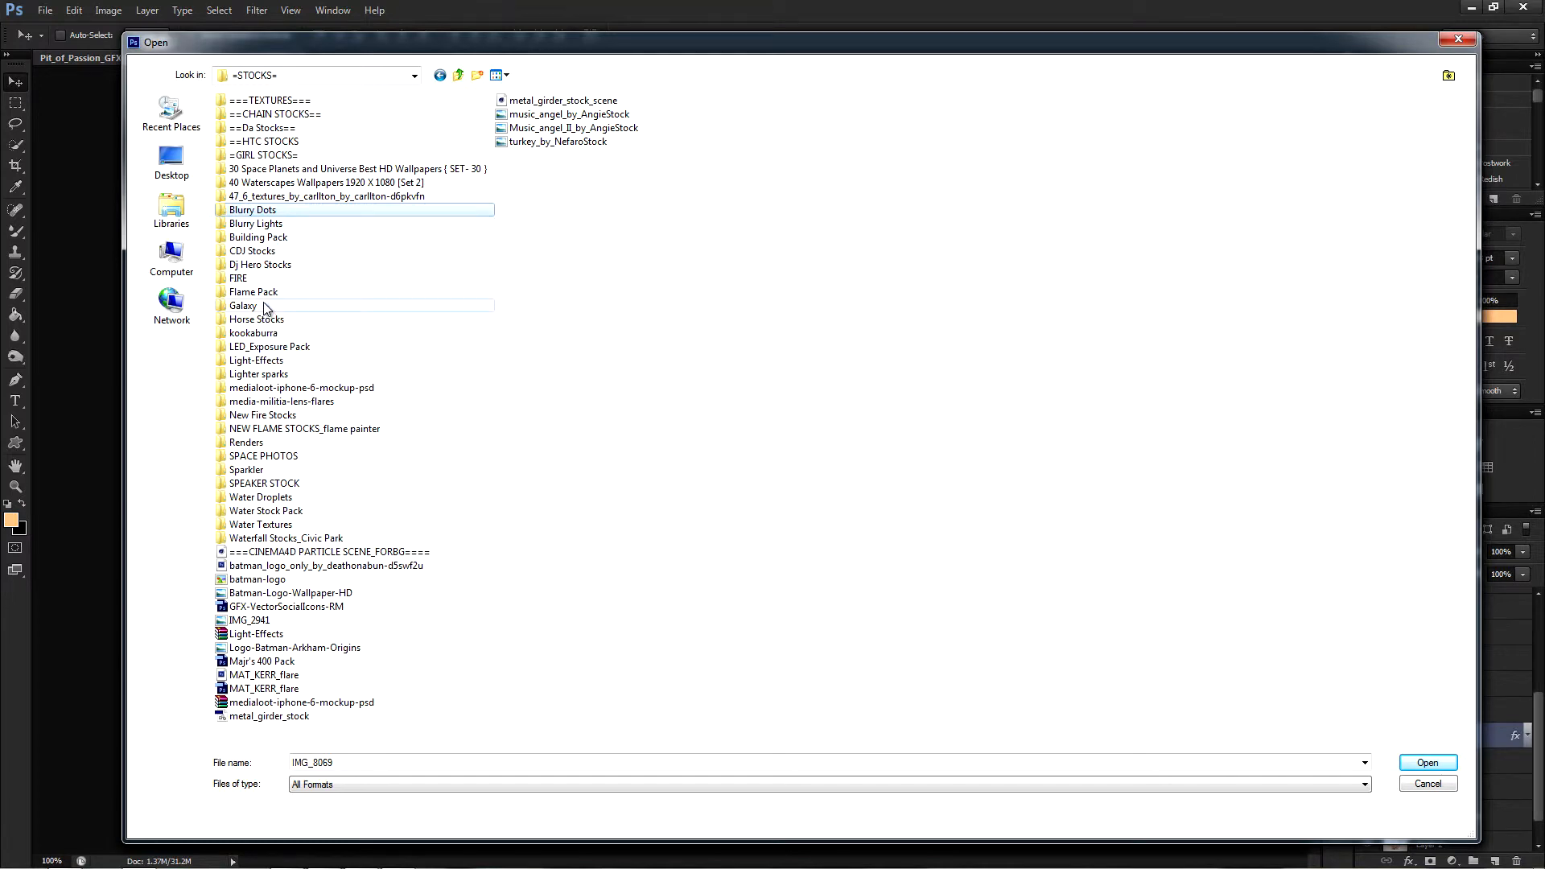
pyautogui.doubleClick(267, 99)
pyautogui.doubleClick(259, 162)
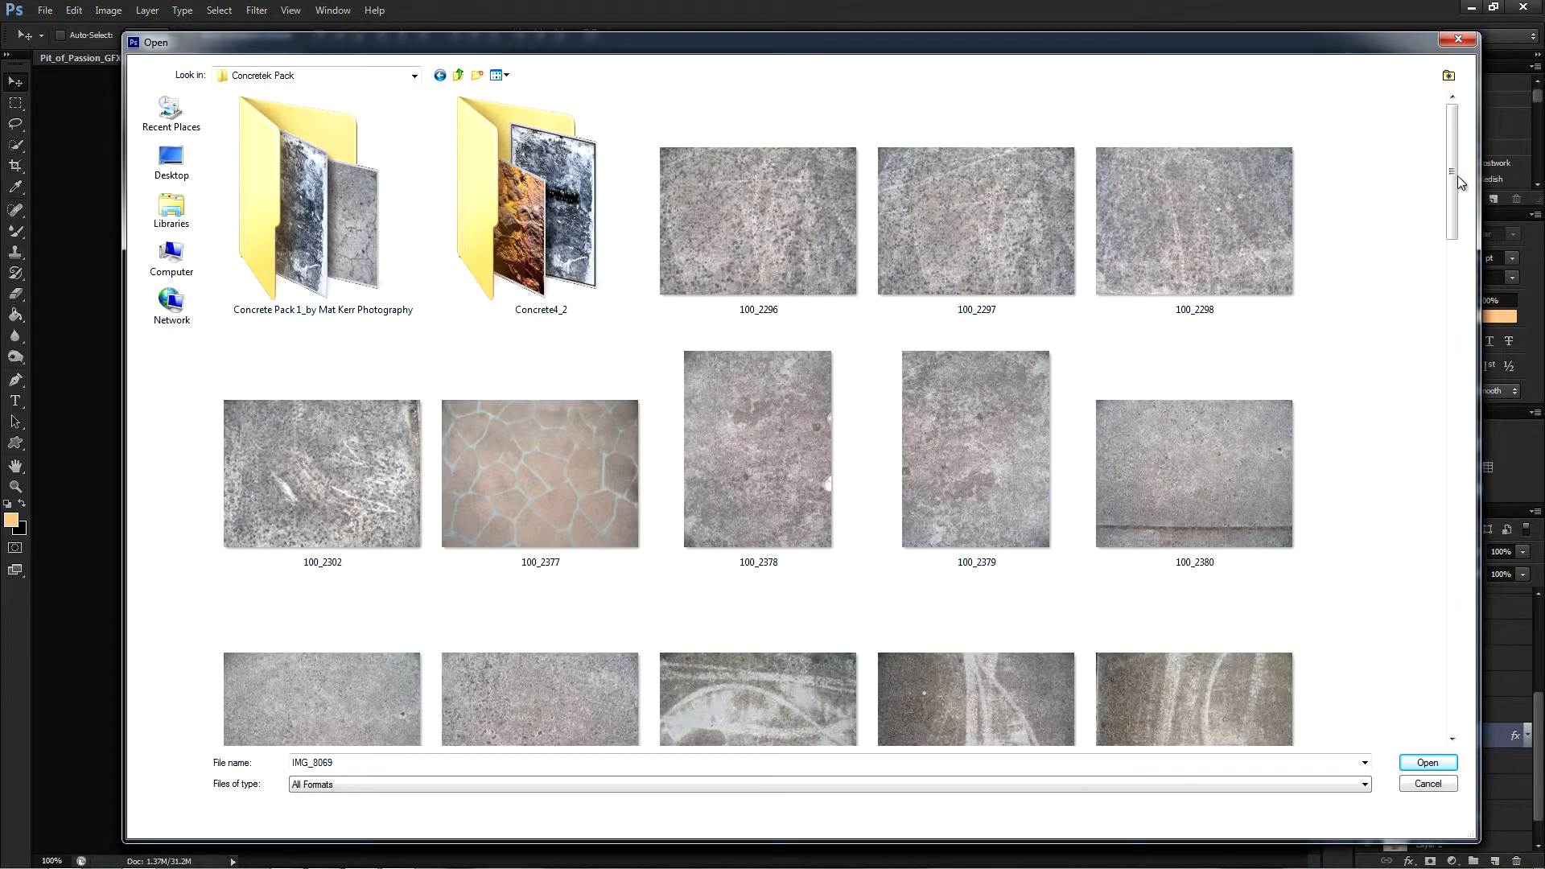
pyautogui.doubleClick(524, 195)
pyautogui.press('BackSpace')
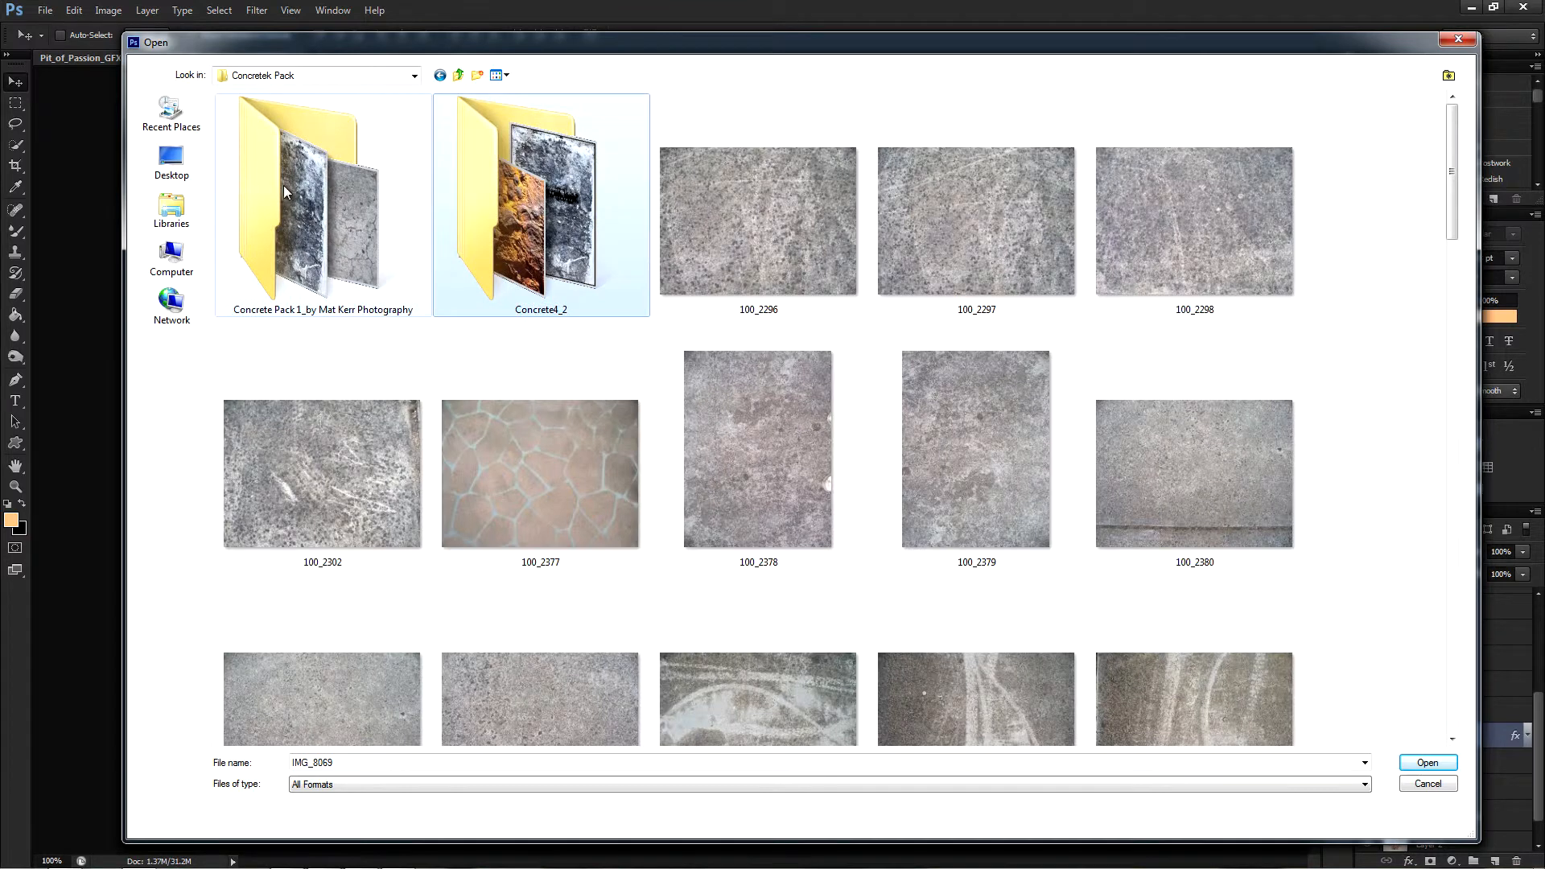
# Preview the cover image of Concrete Pack 1 in Camera Raw and close it without opening the image
pyautogui.doubleClick(284, 191)
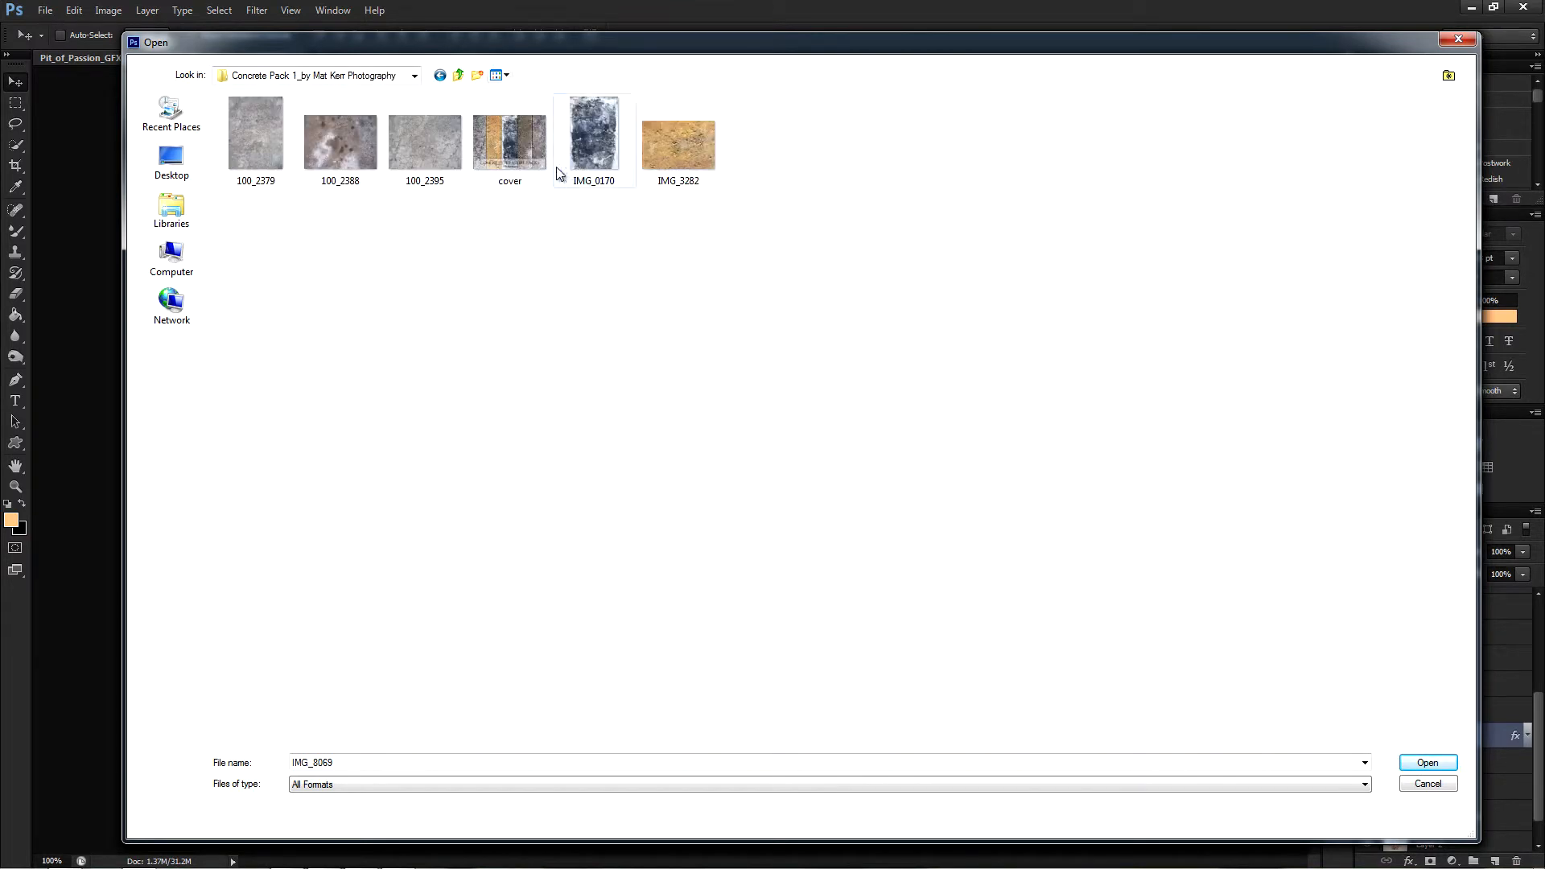
pyautogui.doubleClick(517, 151)
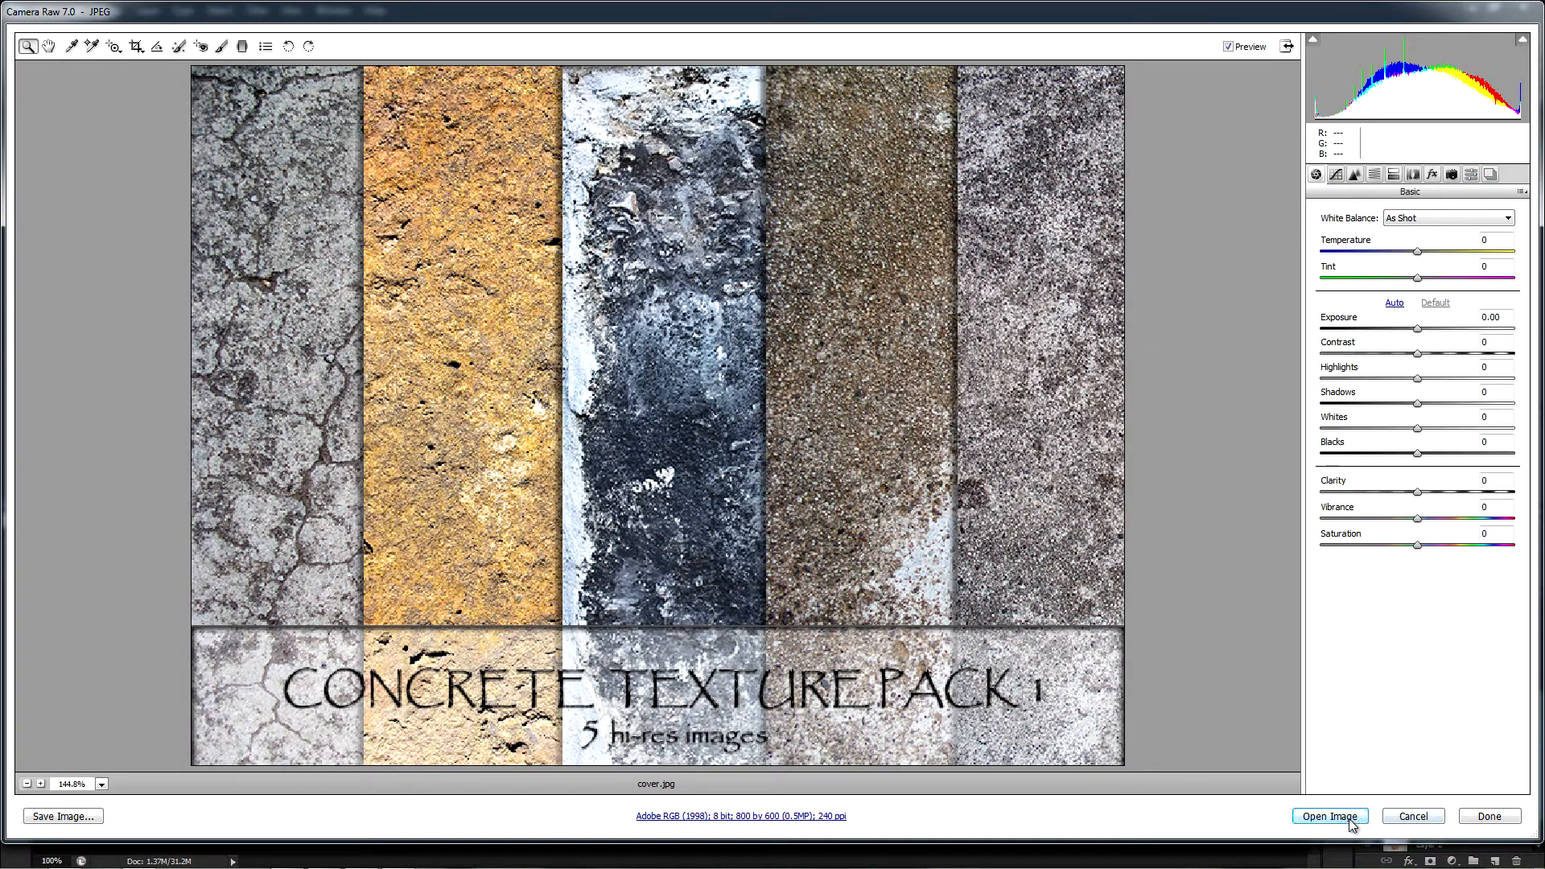
pyautogui.click(1409, 817)
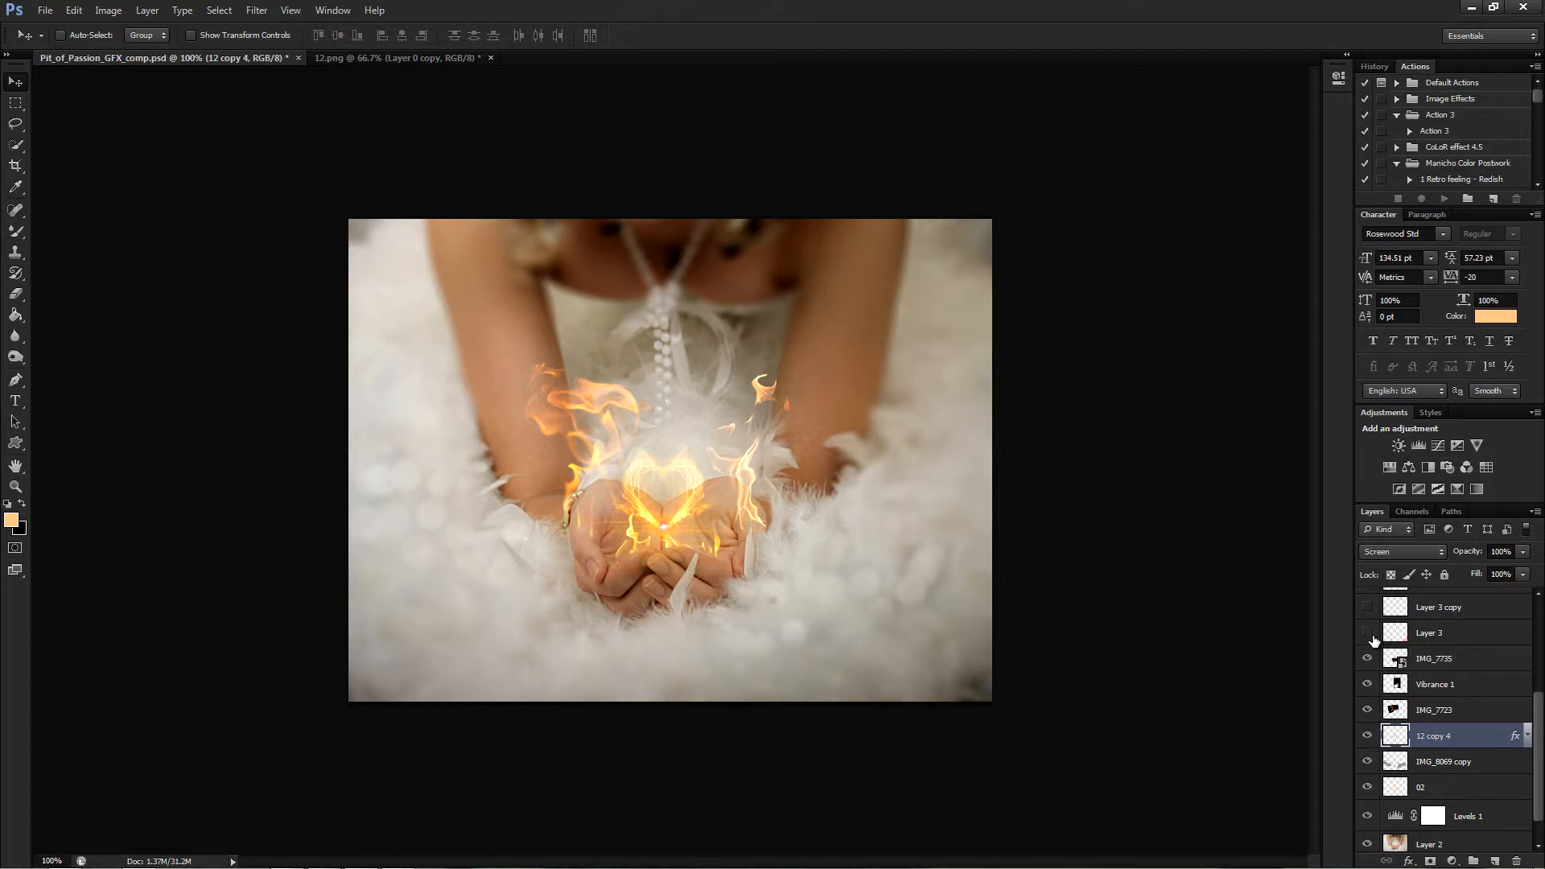
# Show the corner glow layers Layer 3, Layer 3 copy, Layer 3 copy 2 and Layer 3 copy 3
pyautogui.moveTo(1535, 744); pyautogui.dragTo(1540, 690)
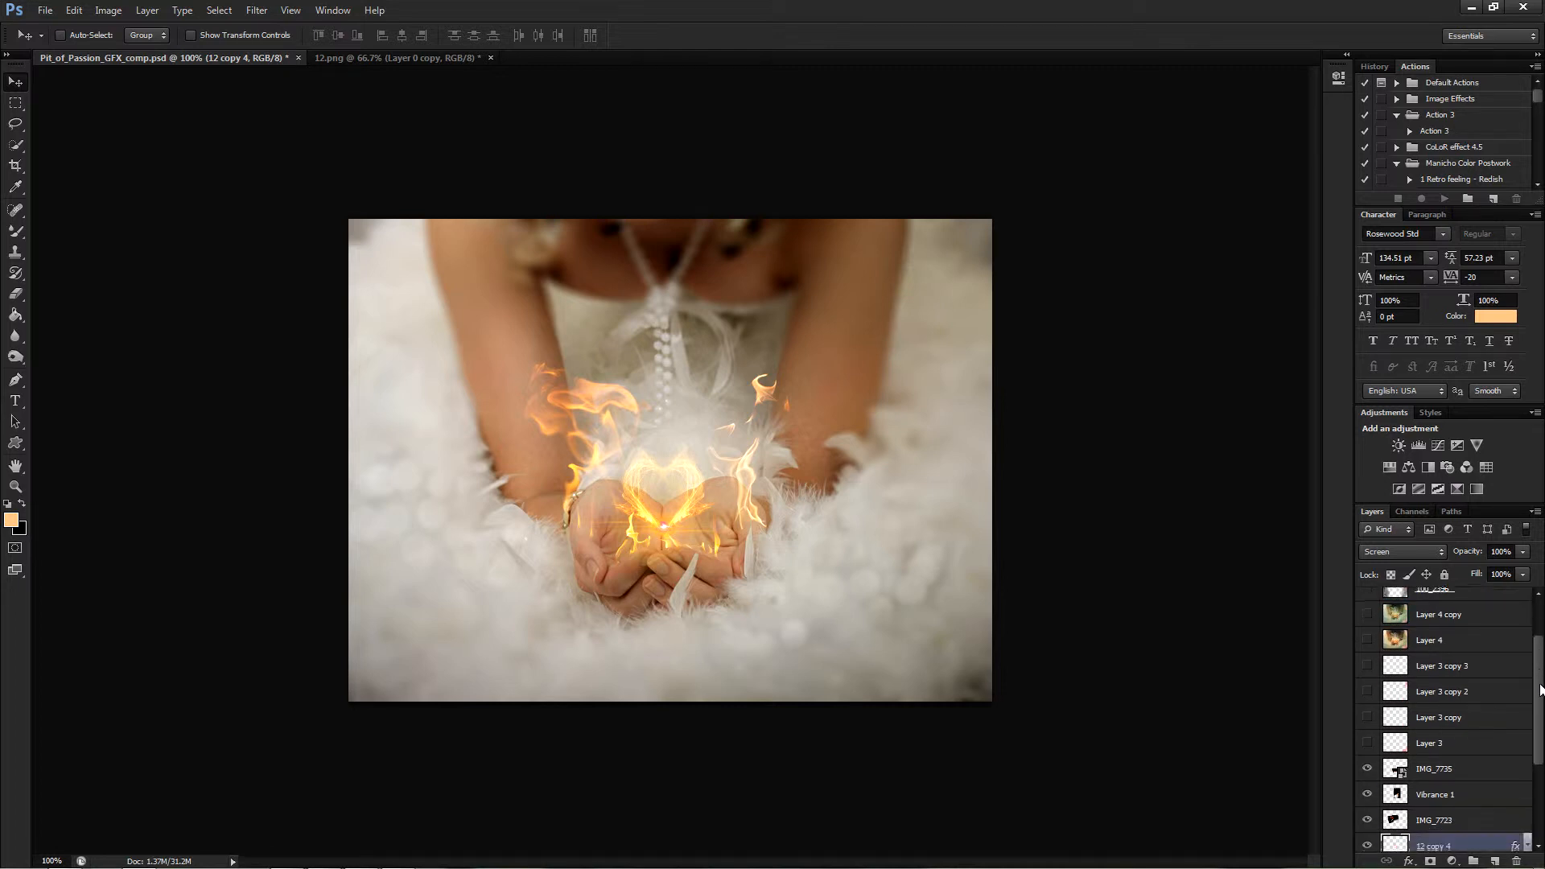
pyautogui.click(1367, 744)
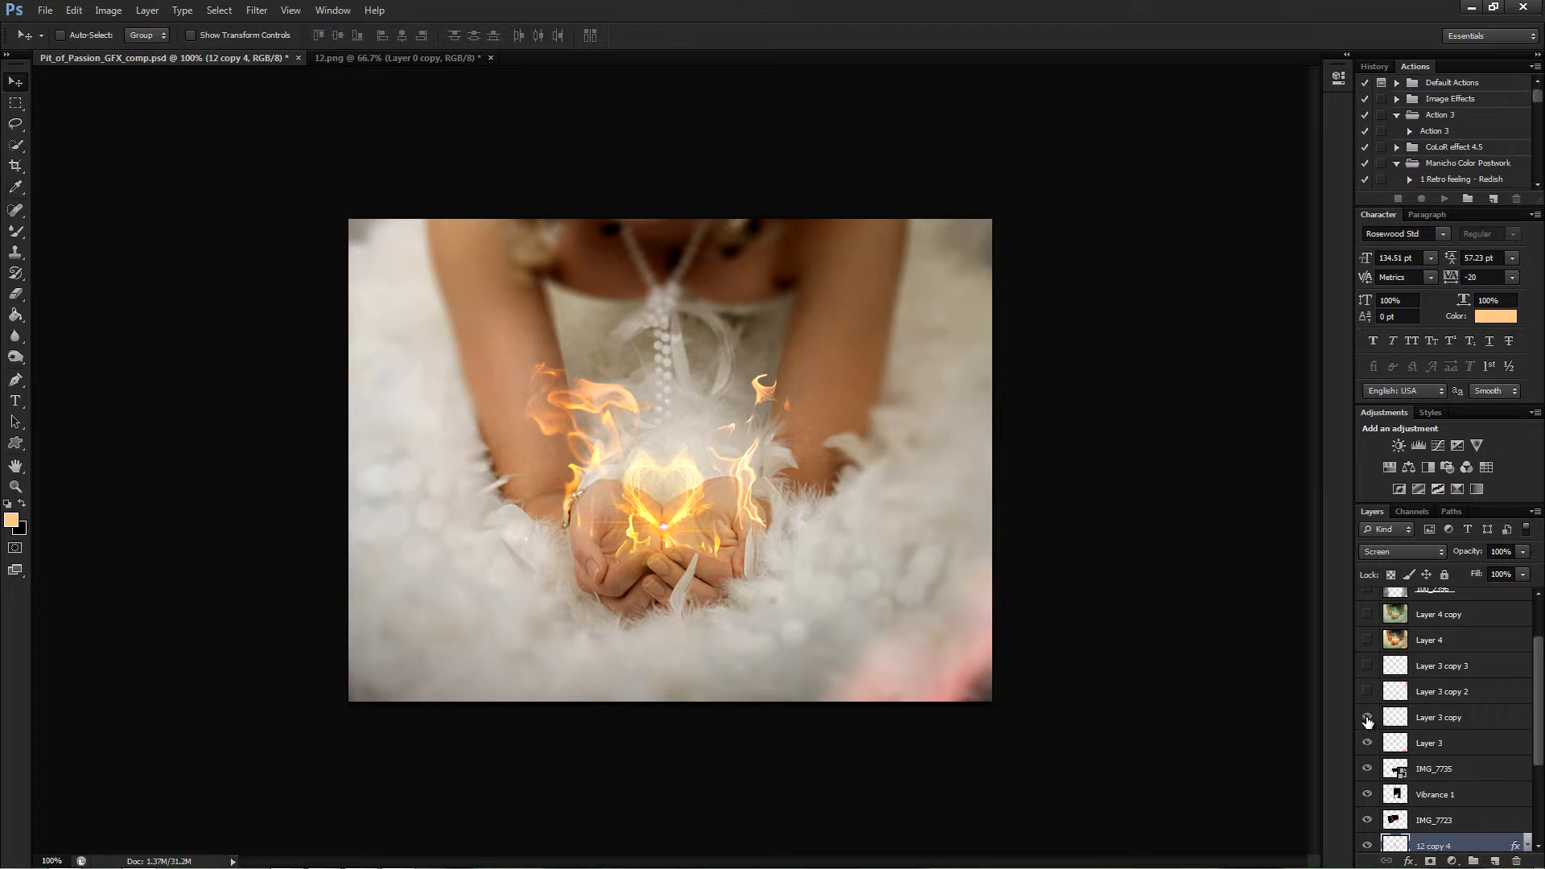
pyautogui.click(1366, 717)
pyautogui.click(1367, 692)
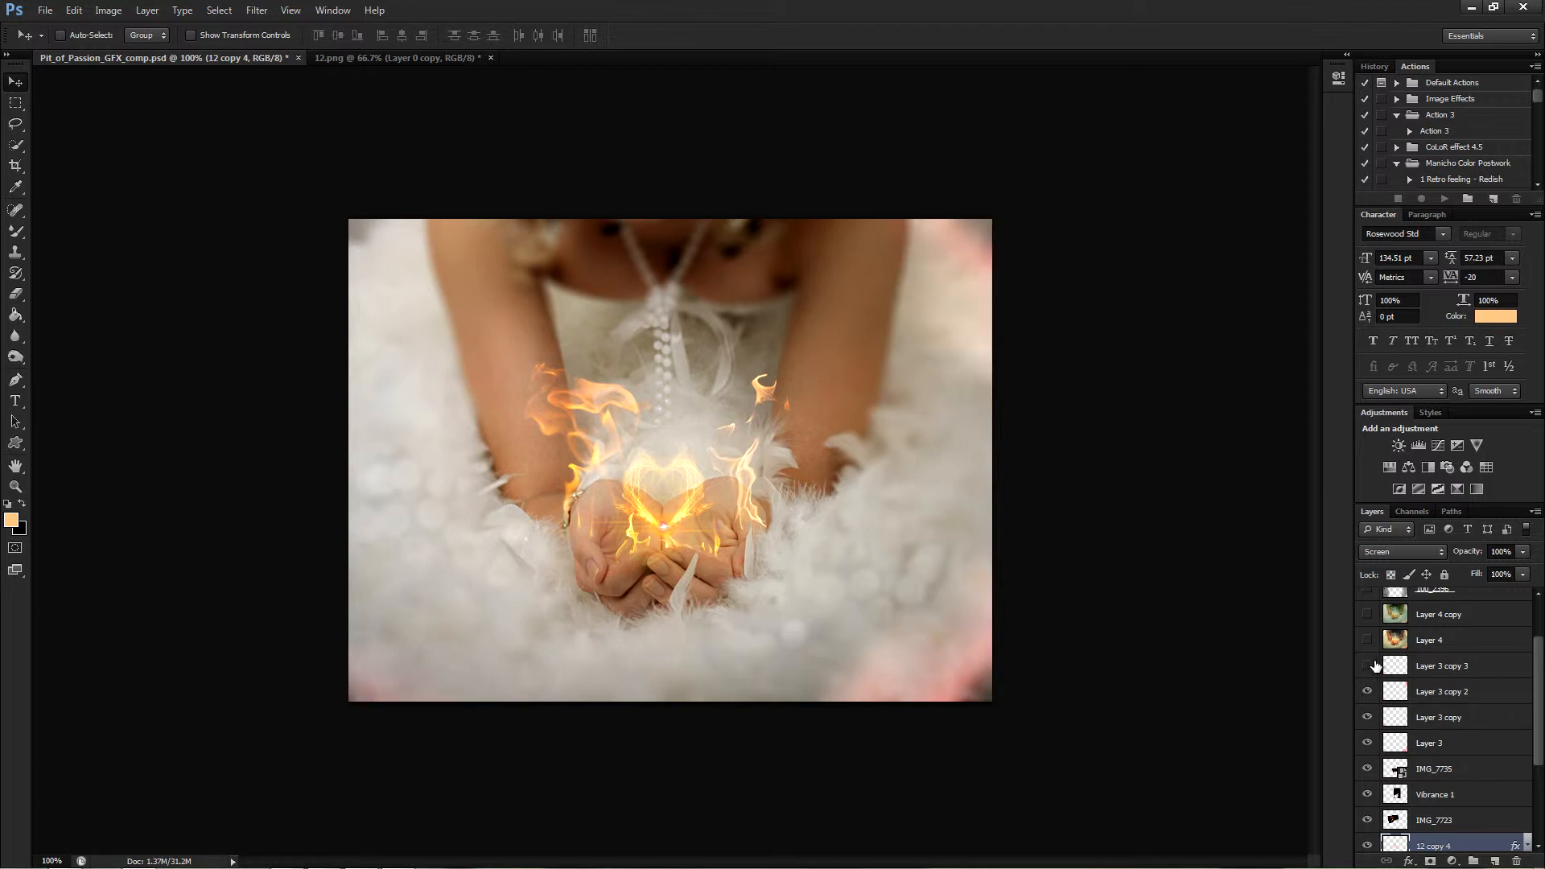
pyautogui.click(1367, 666)
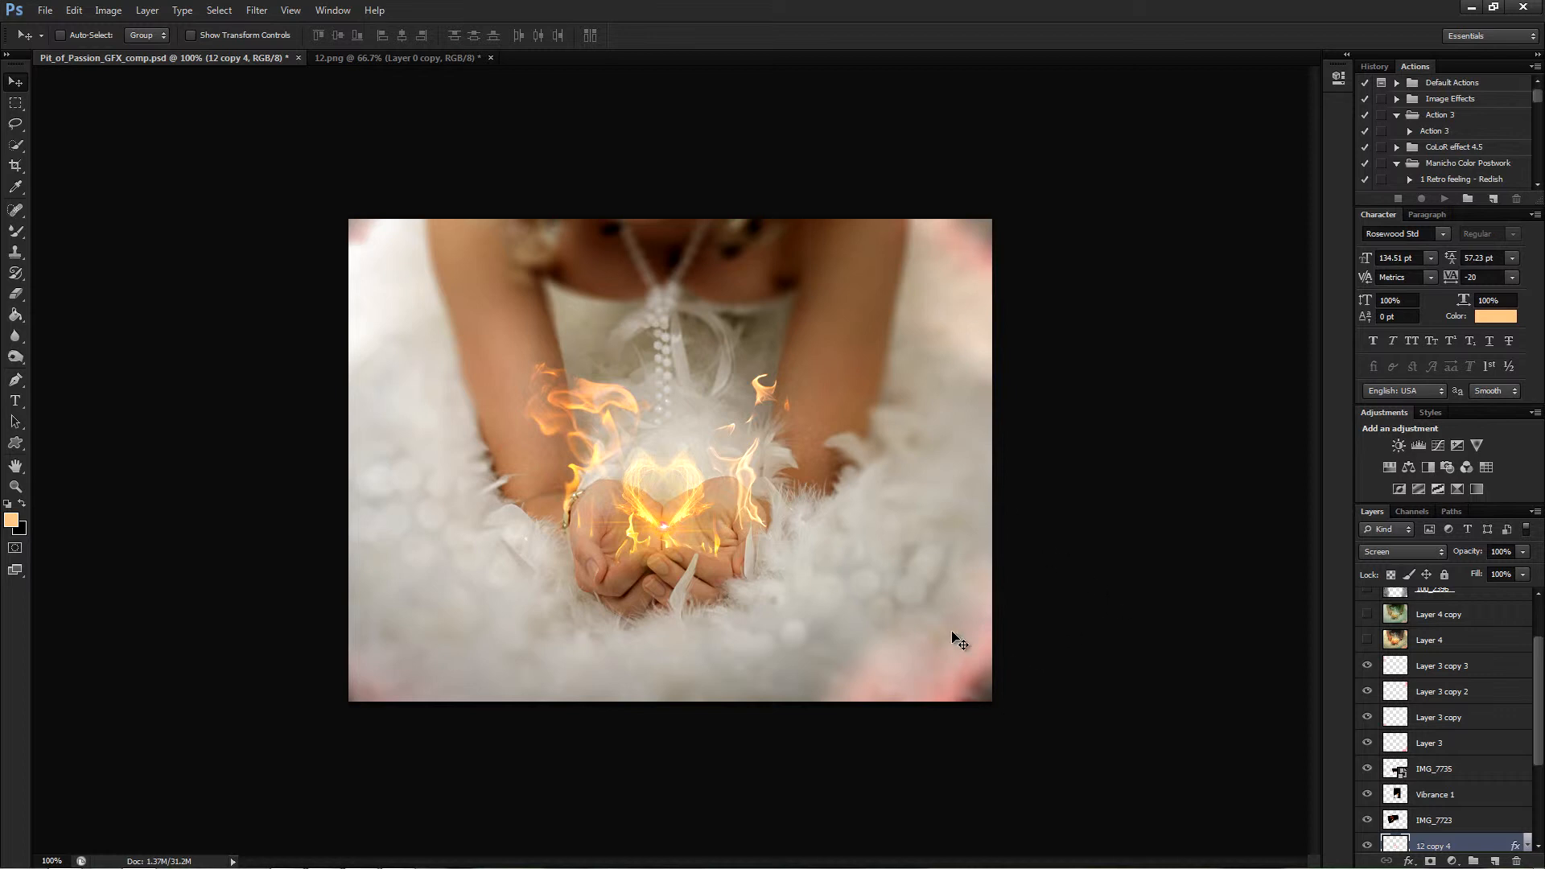
# Move the Layer 3 glow further into the photo's lower-right corner and select Layer 3 copy 2 in the upper-right corner
pyautogui.click(1452, 749)
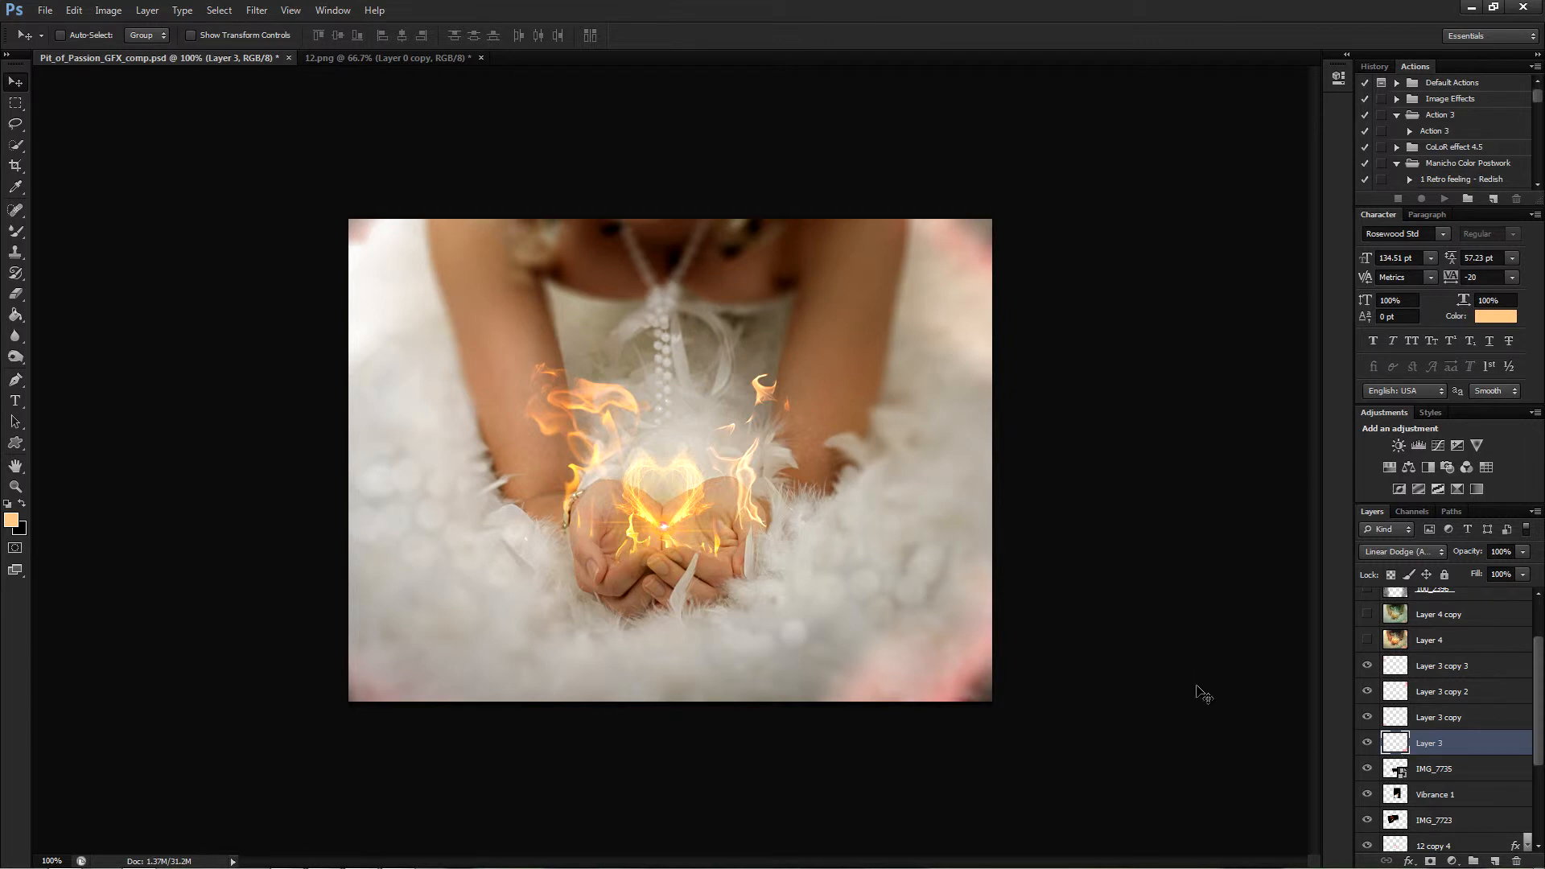
pyautogui.moveTo(966, 674); pyautogui.dragTo(992, 693)
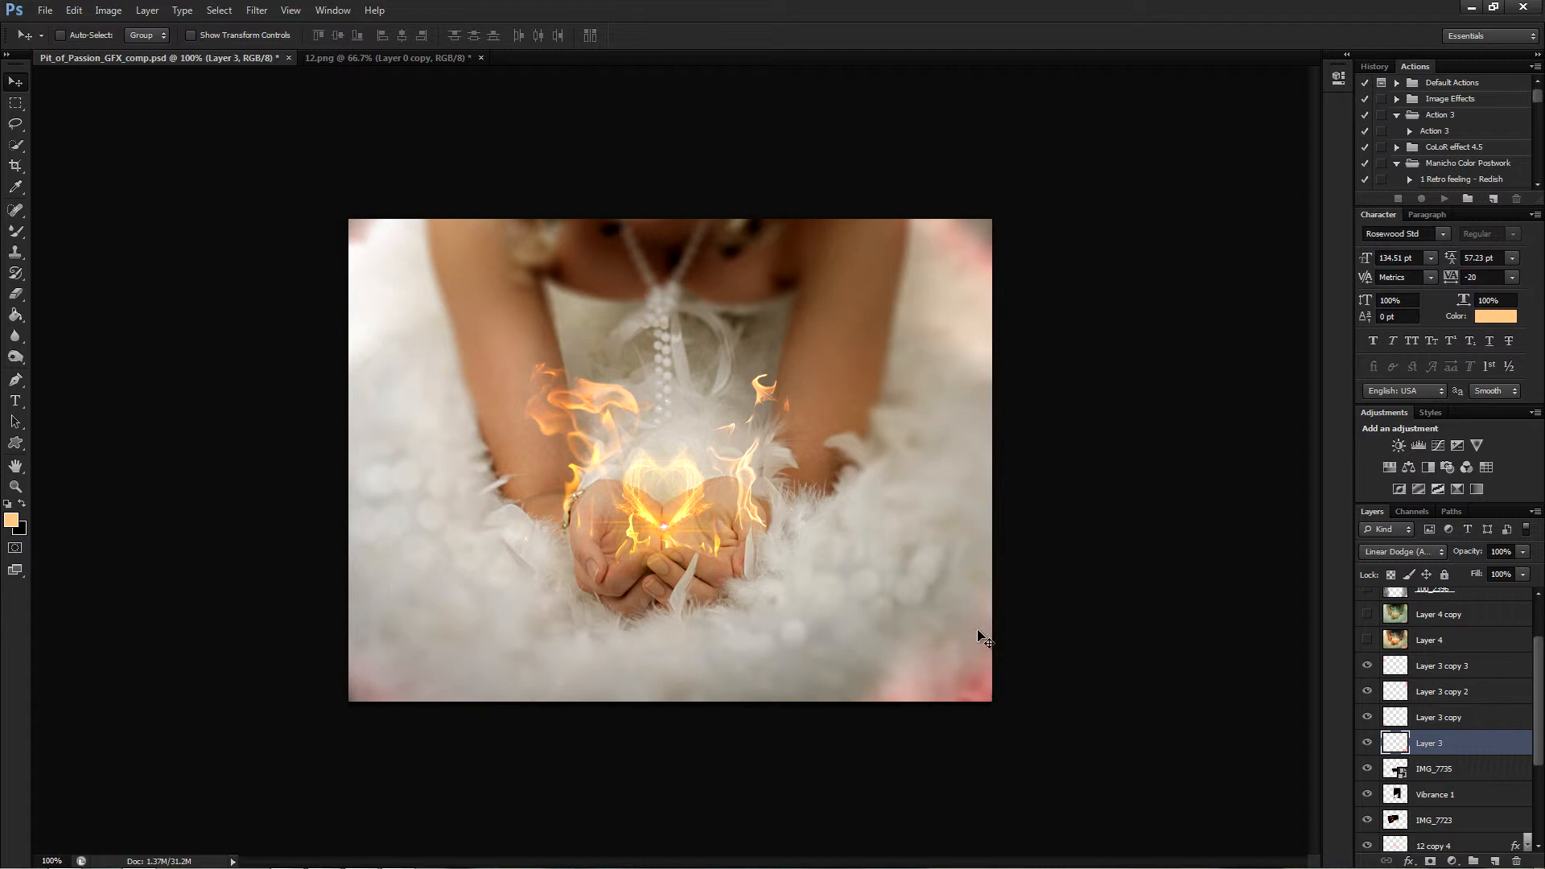
pyautogui.rightClick(956, 235)
pyautogui.click(1005, 255)
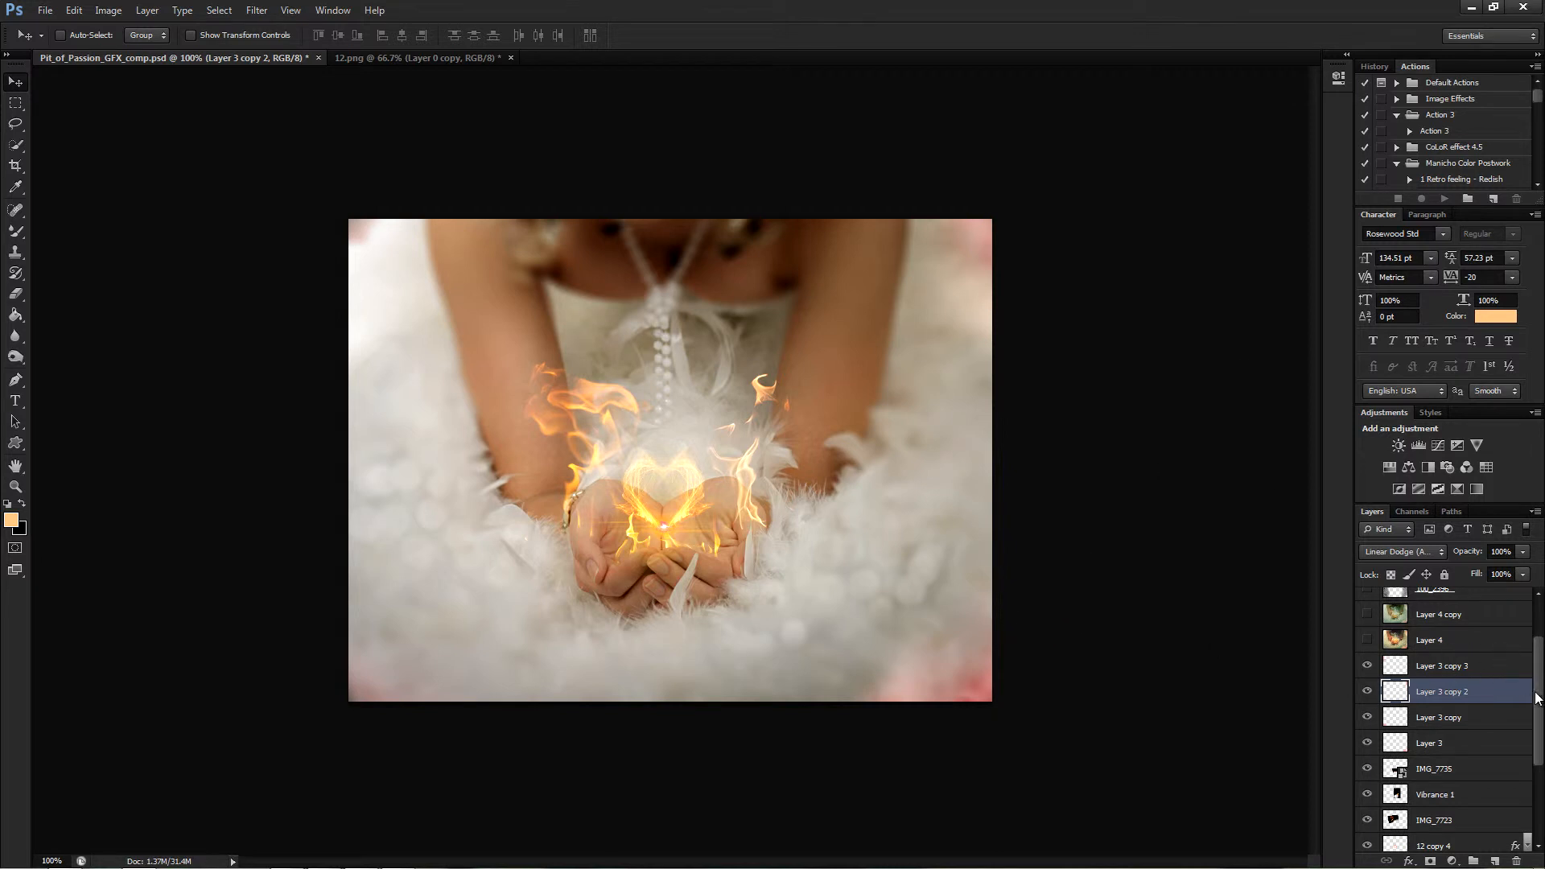
# Show Layer 4, Layer 4 copy and the 100_2396 crack texture, and lower the texture's opacity to 11%
pyautogui.moveTo(1536, 697); pyautogui.dragTo(1535, 613)
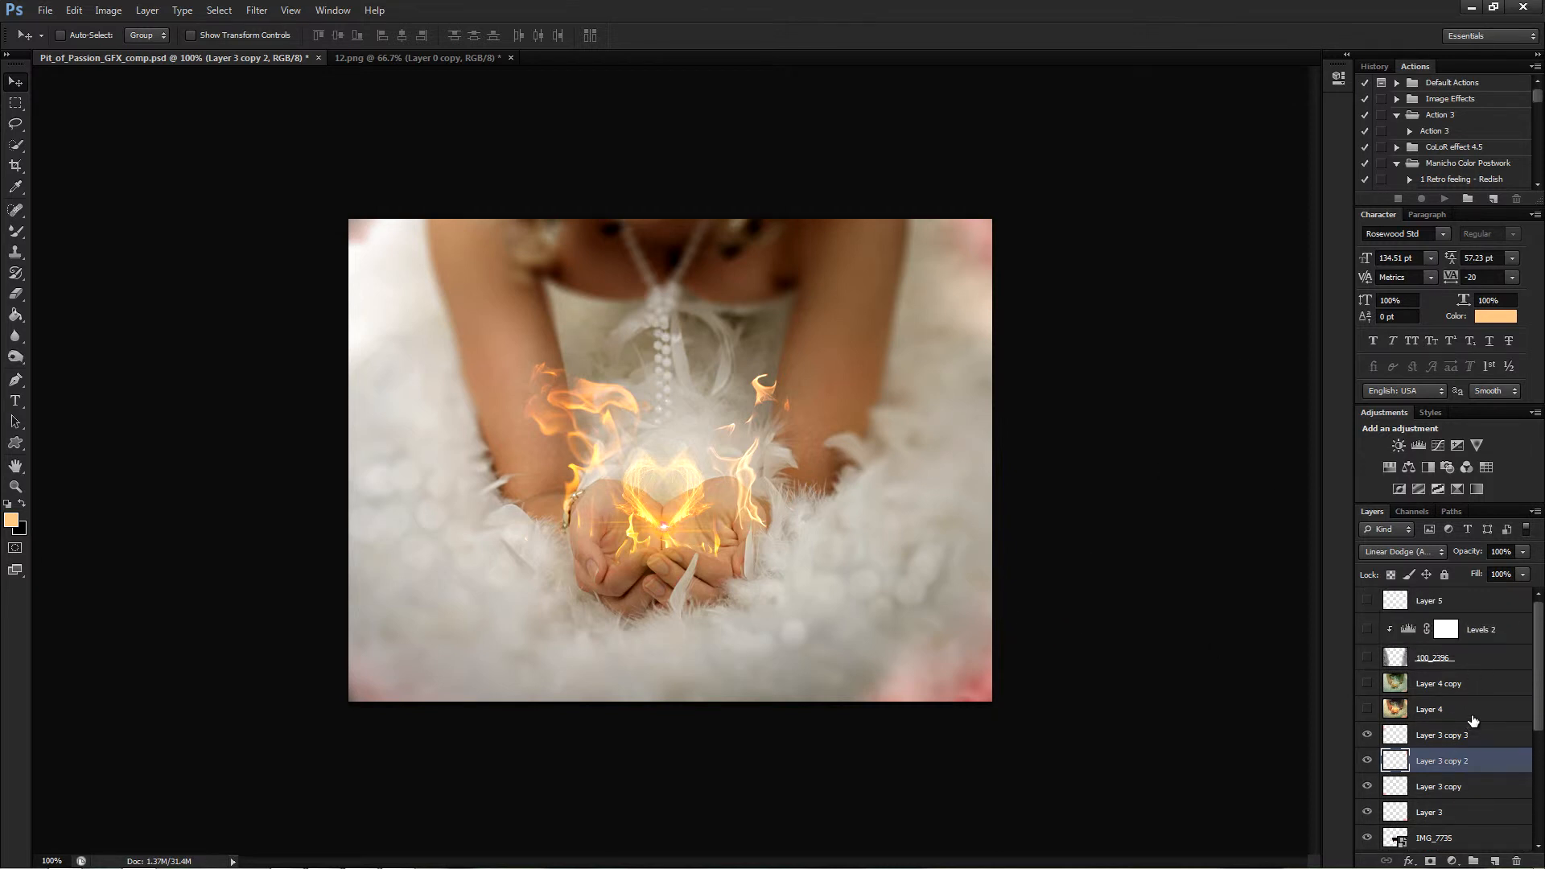
pyautogui.click(1476, 711)
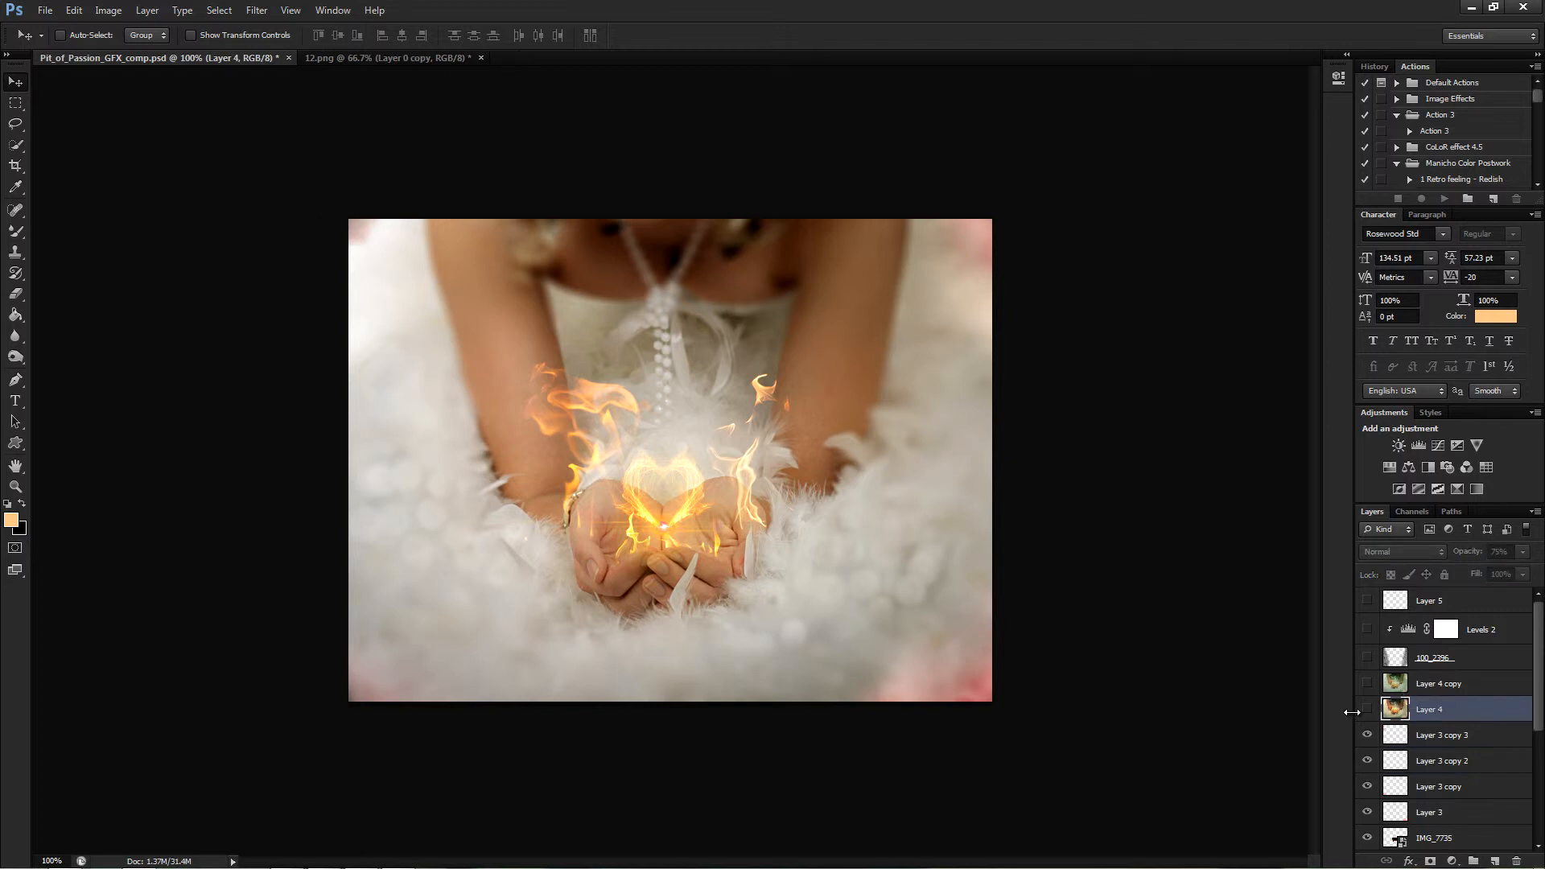
pyautogui.click(1367, 710)
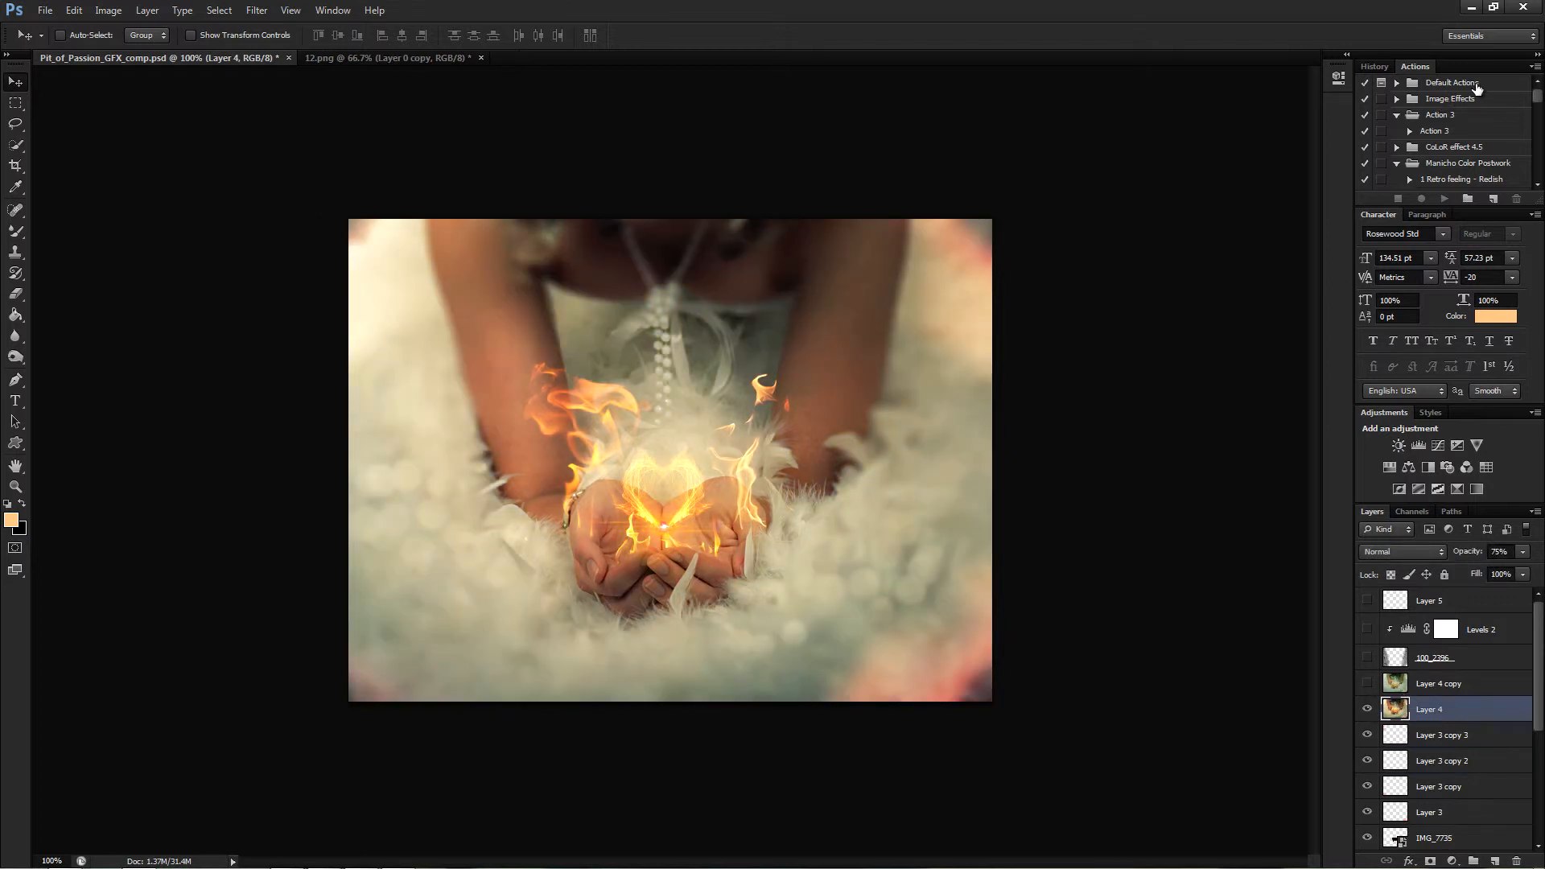
pyautogui.click(1367, 683)
pyautogui.click(1367, 657)
pyautogui.click(1436, 657)
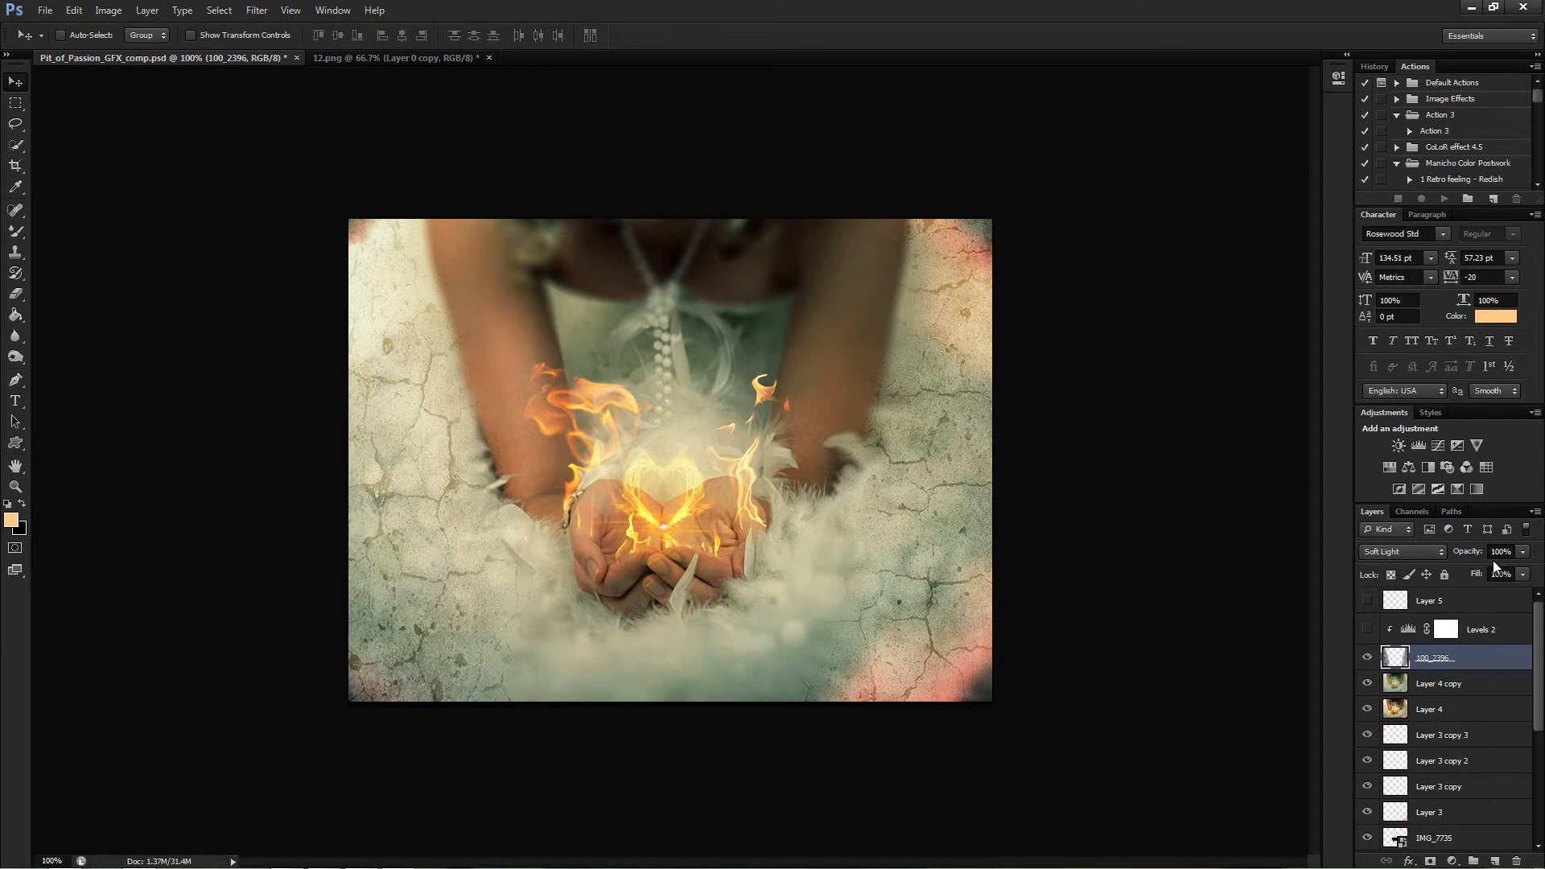
pyautogui.moveTo(1466, 559); pyautogui.dragTo(1313, 456)
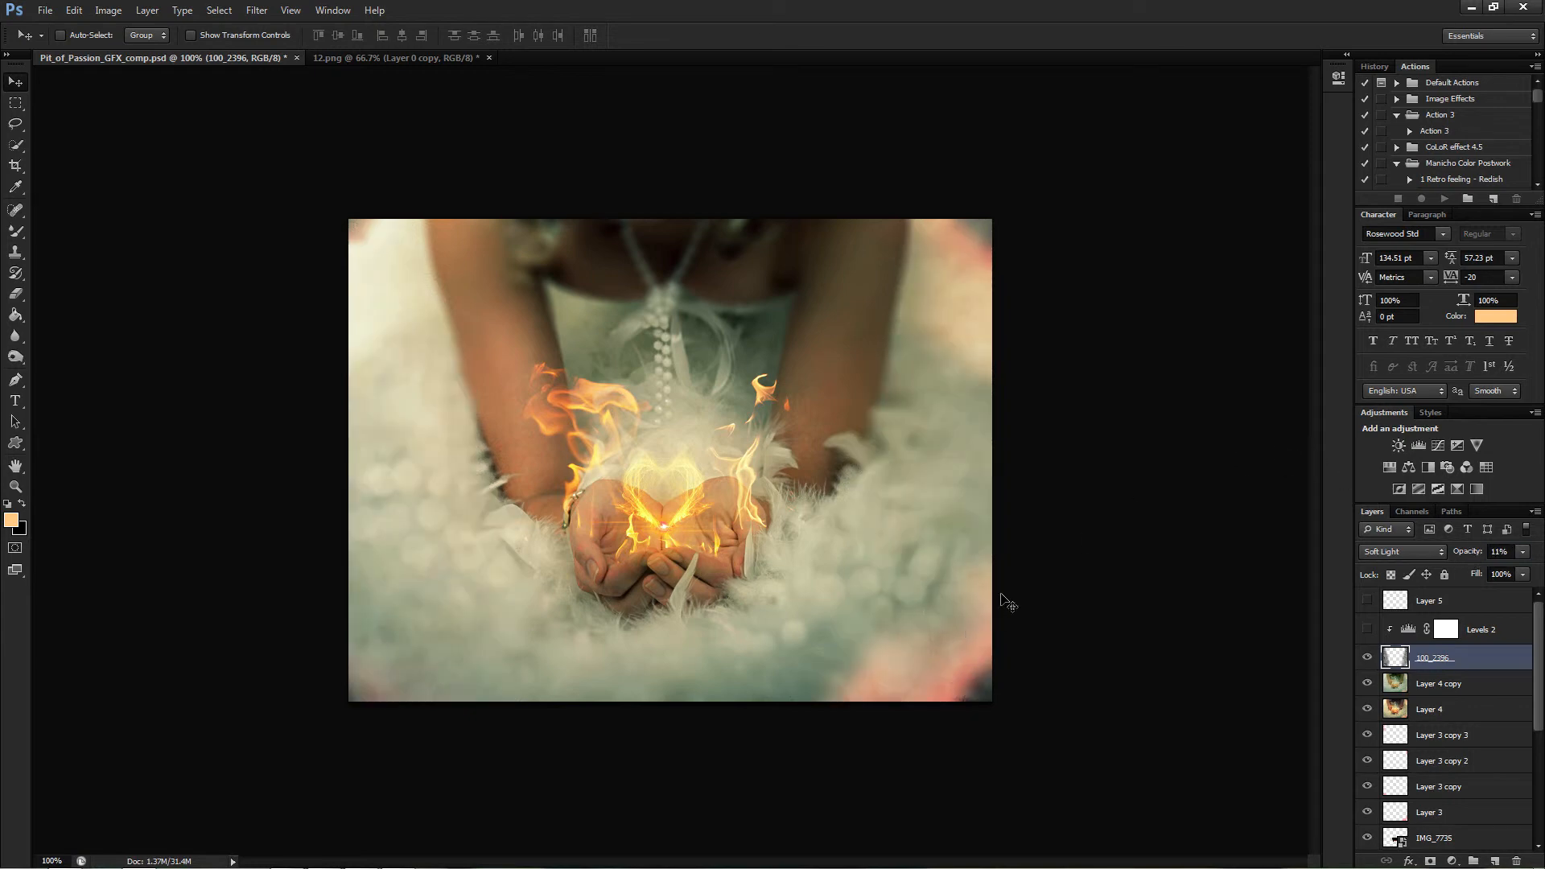
# Show the clipped Levels 2 adjustment and Layer 5 along with all the finishing layers from Layer 4 upward
pyautogui.click(1503, 638)
pyautogui.click(1367, 629)
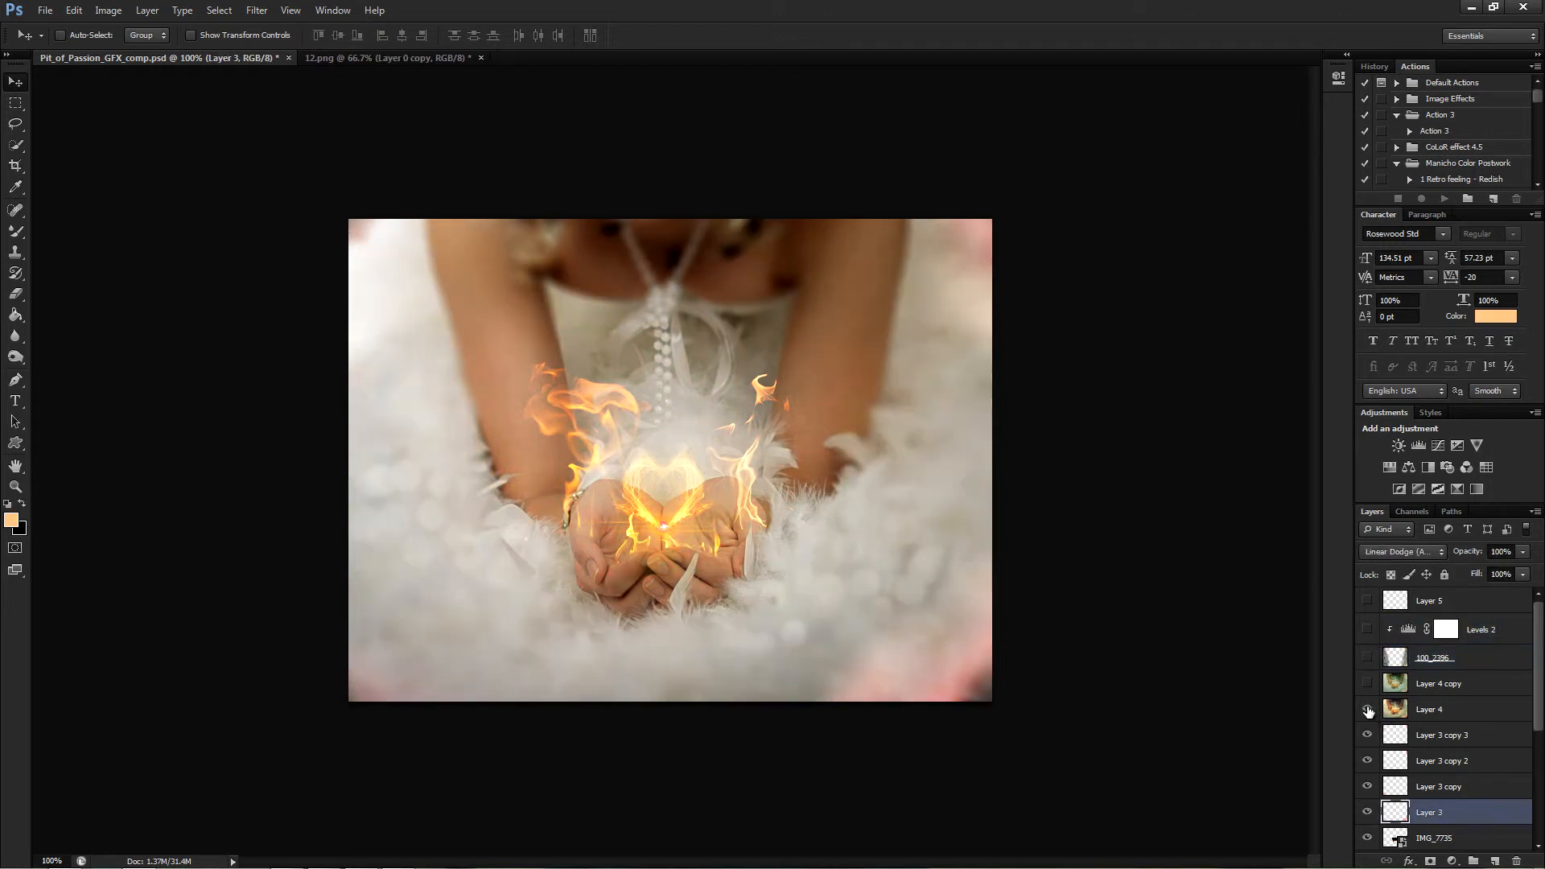
pyautogui.moveTo(1368, 711); pyautogui.dragTo(1367, 602)
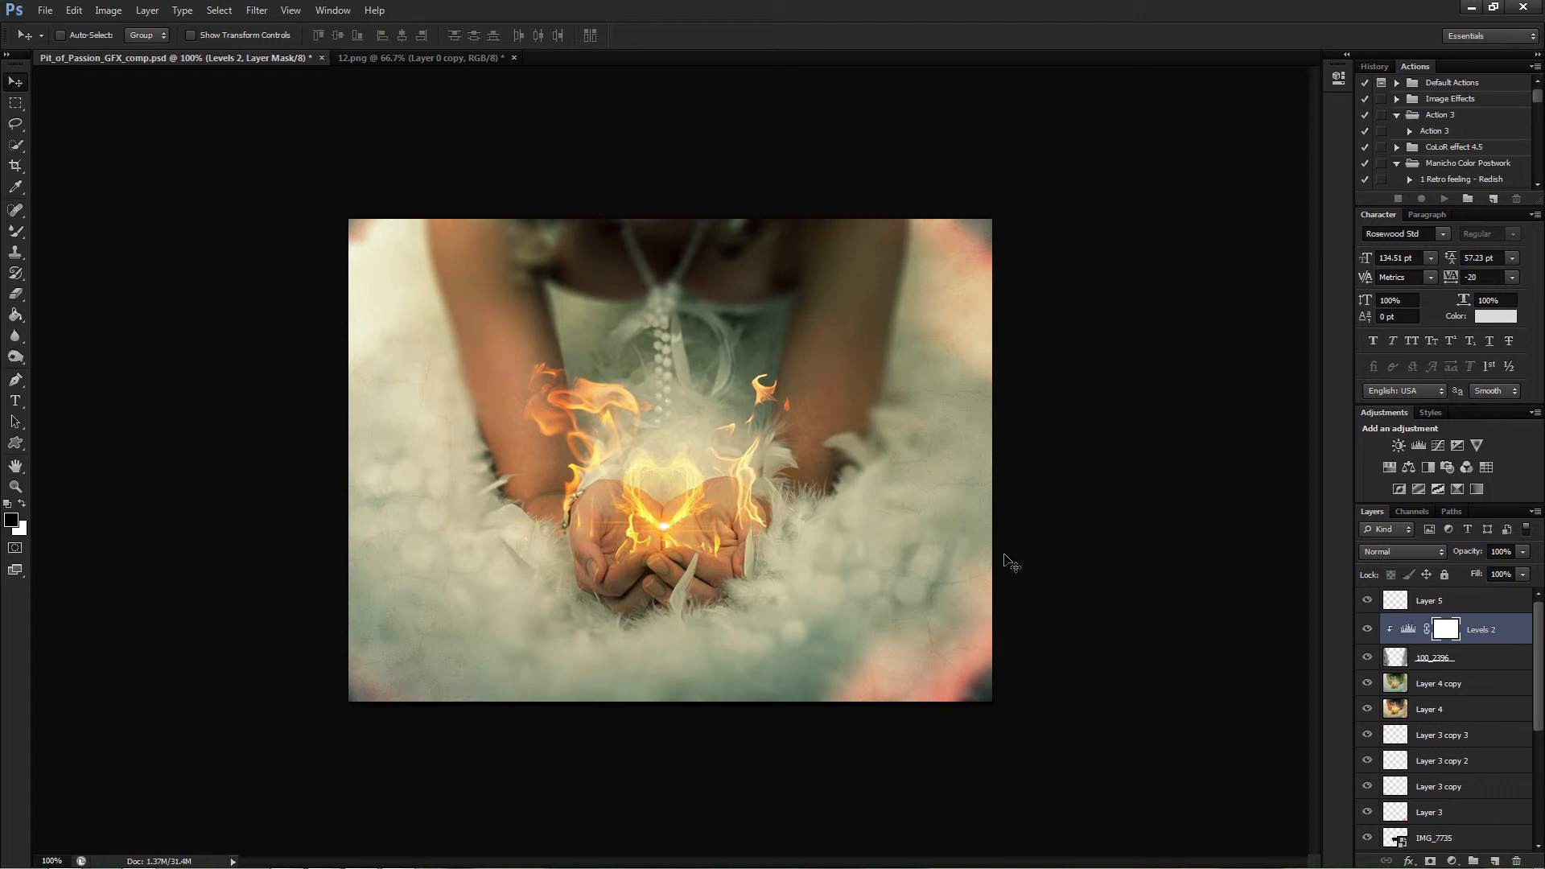
pyautogui.click(1365, 601)
# Select the Vibrance 1 flame layer and review the available blend modes, keeping Screen
pyautogui.moveTo(1540, 679); pyautogui.dragTo(1539, 785)
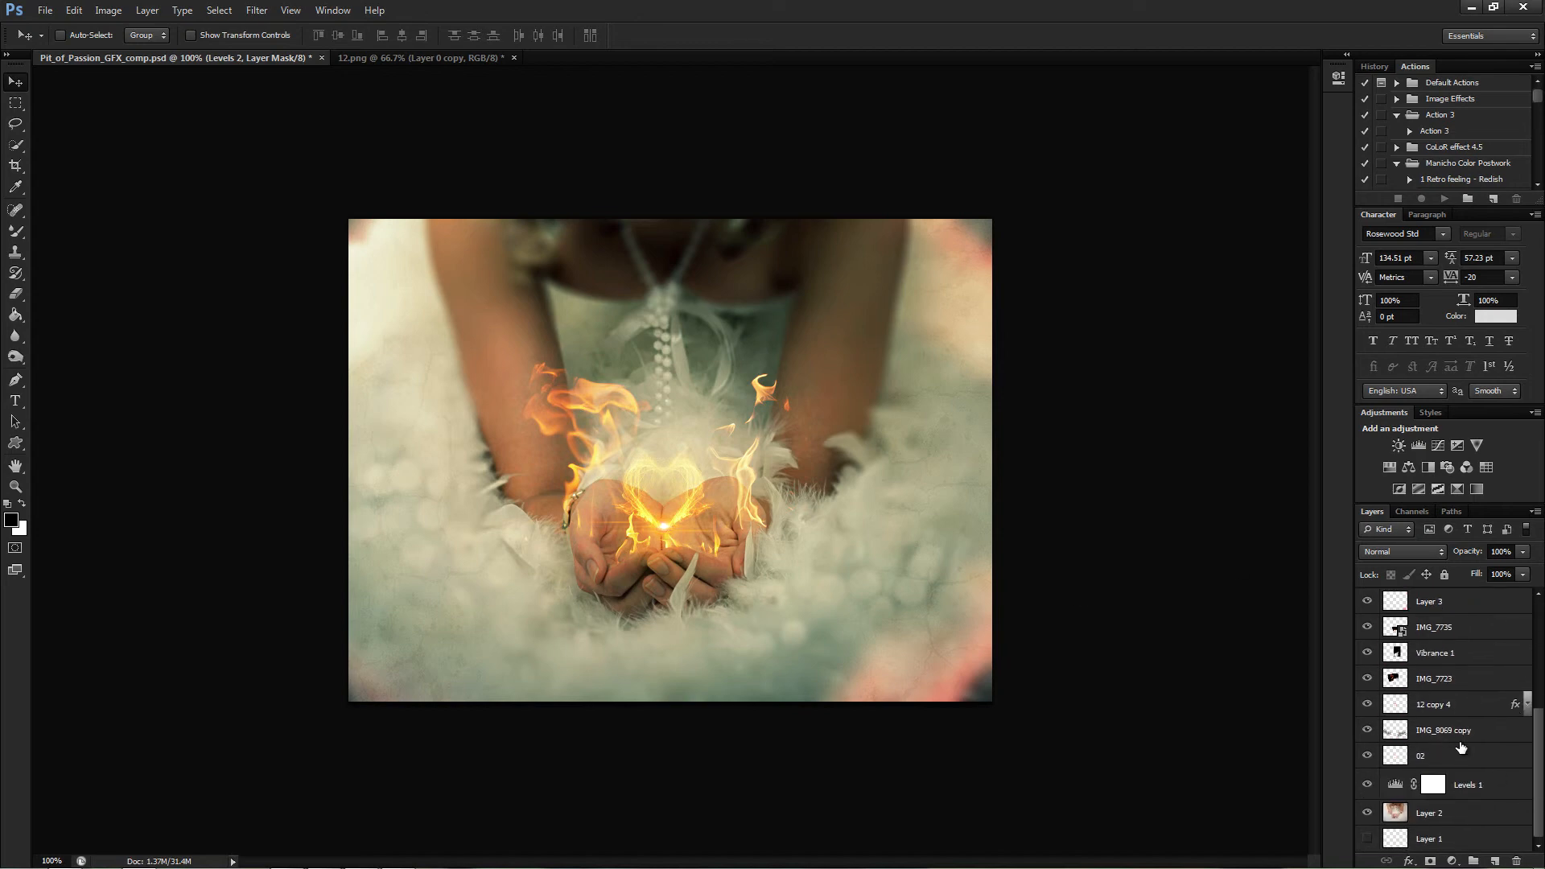
pyautogui.click(1443, 663)
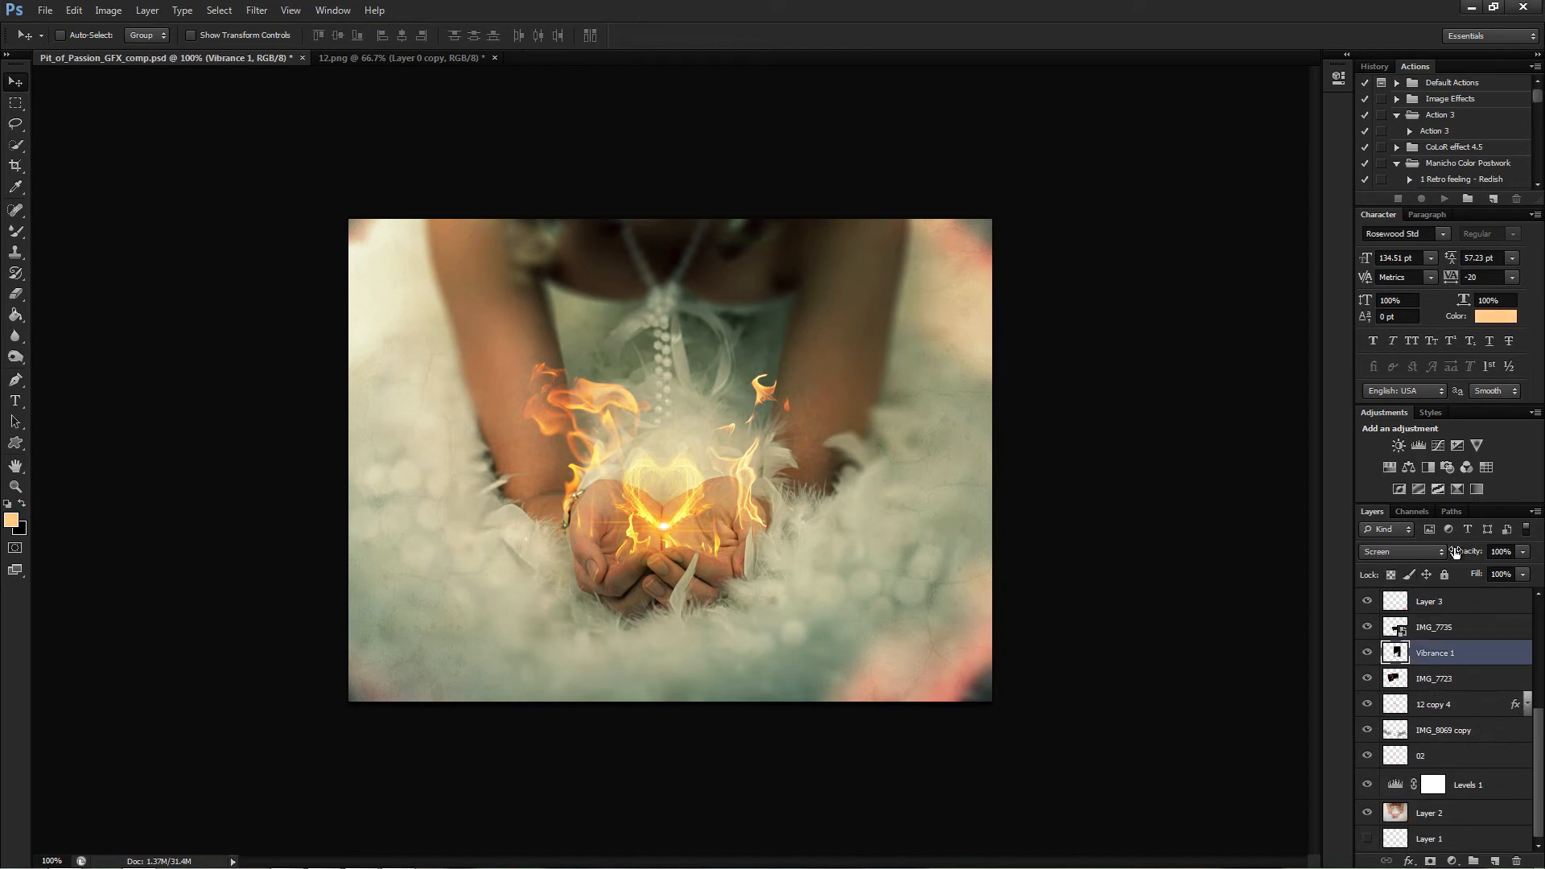
pyautogui.click(1388, 551)
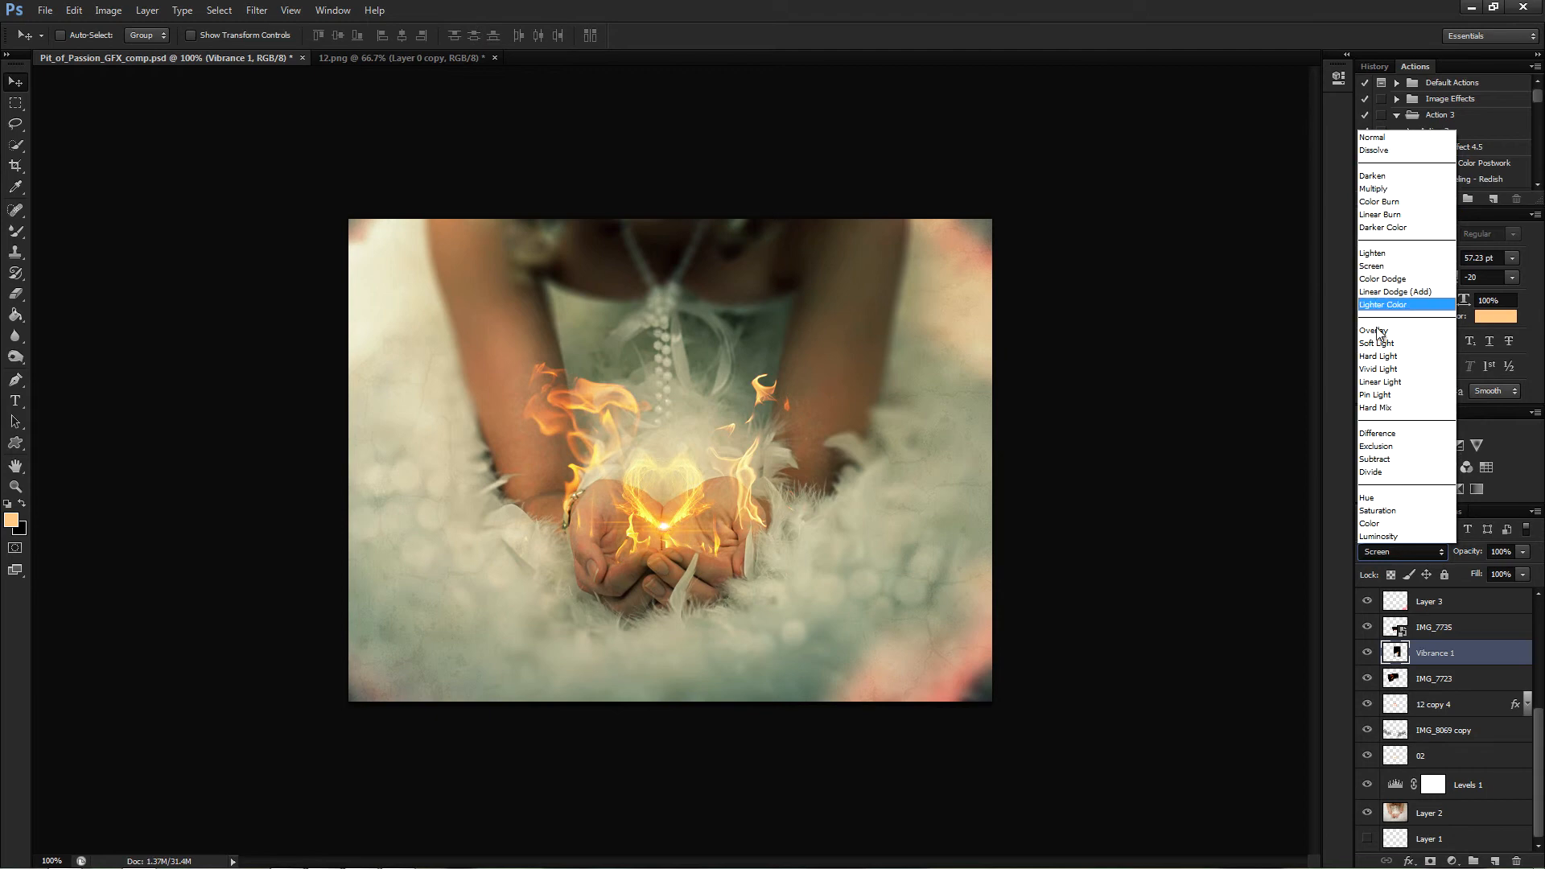
pyautogui.click(1424, 560)
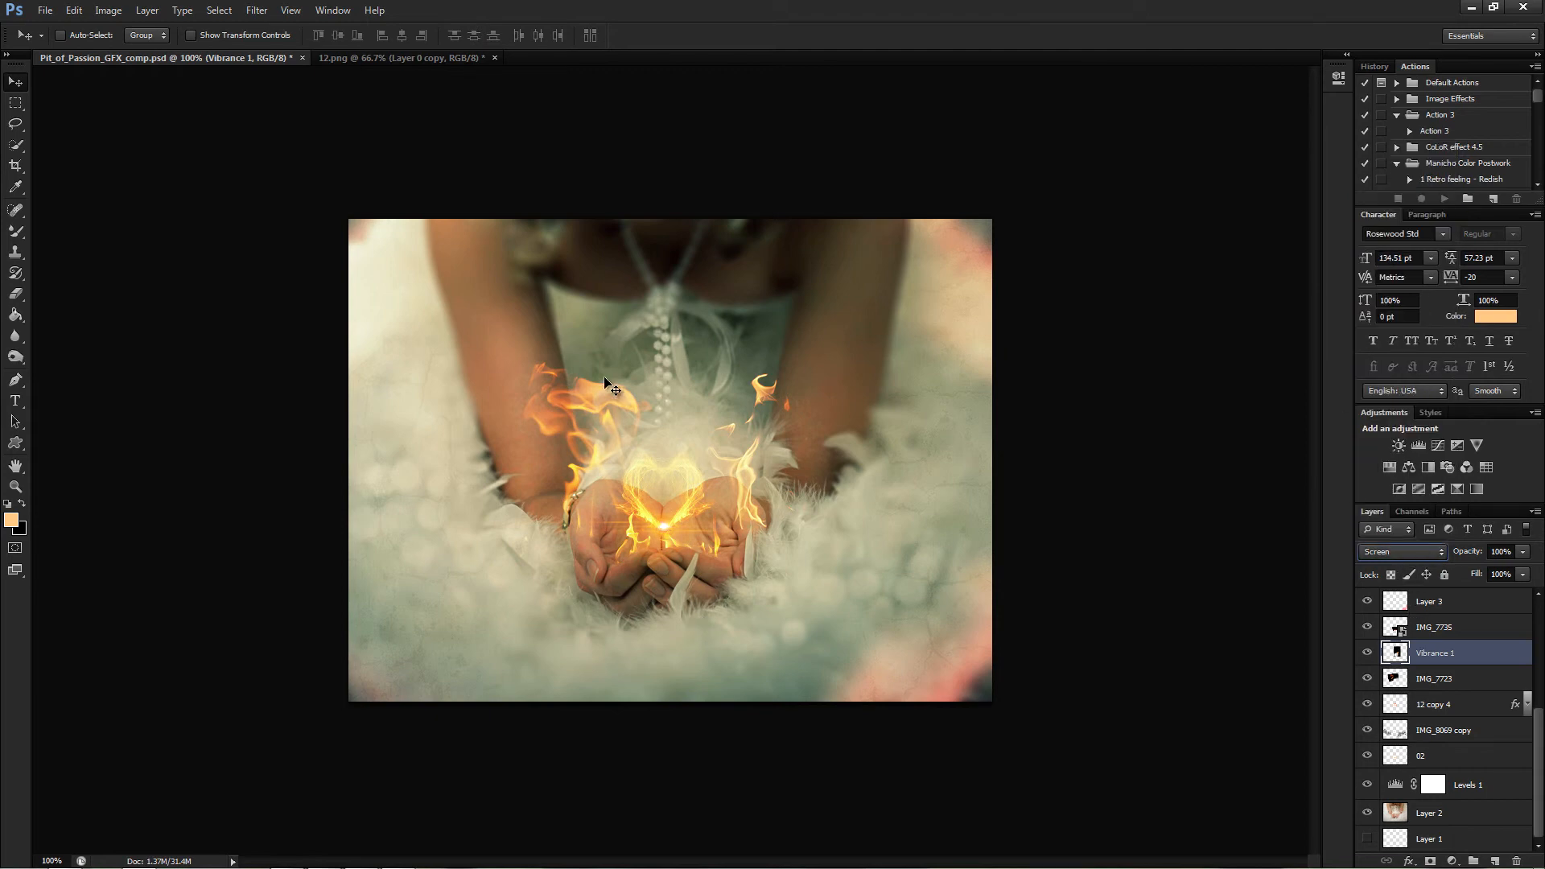